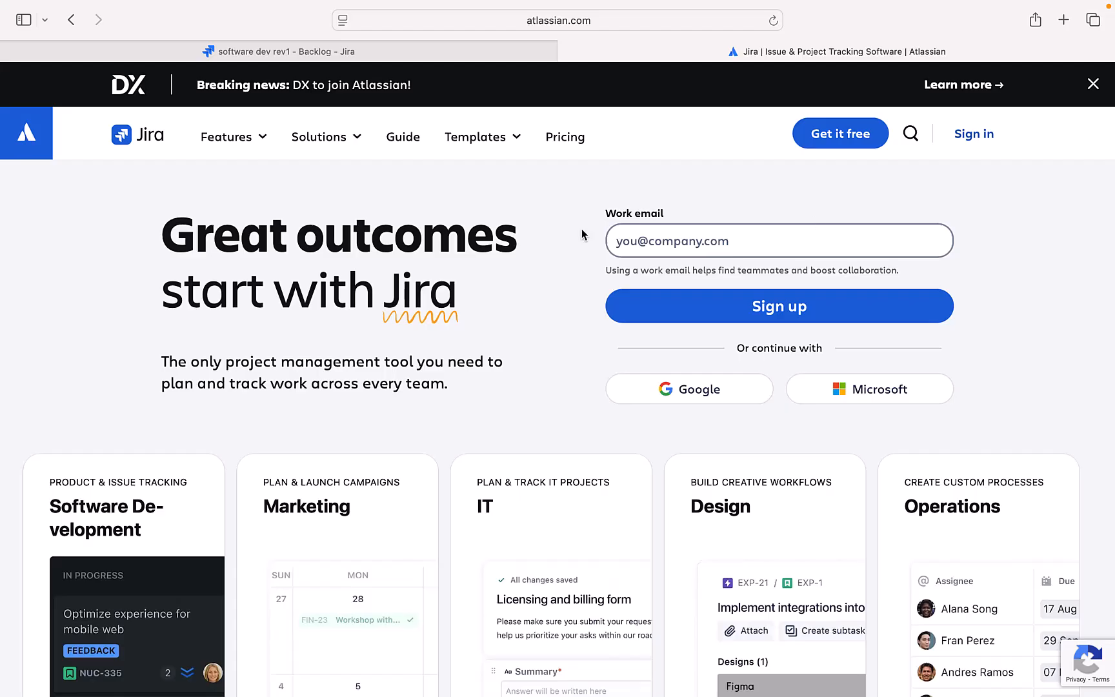
{"action": "scroll", "coordinate": [432, 413], "scroll_direction": "down", "scroll_amount": 5}
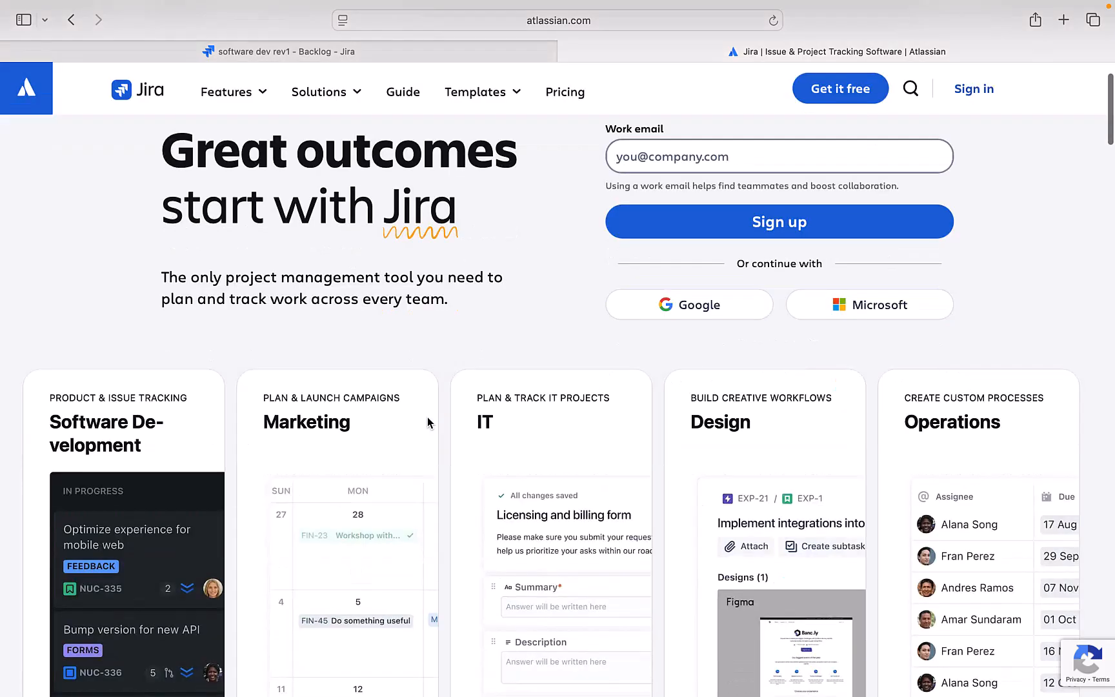
{"action": "scroll", "coordinate": [429, 423], "scroll_direction": "down", "scroll_amount": 10}
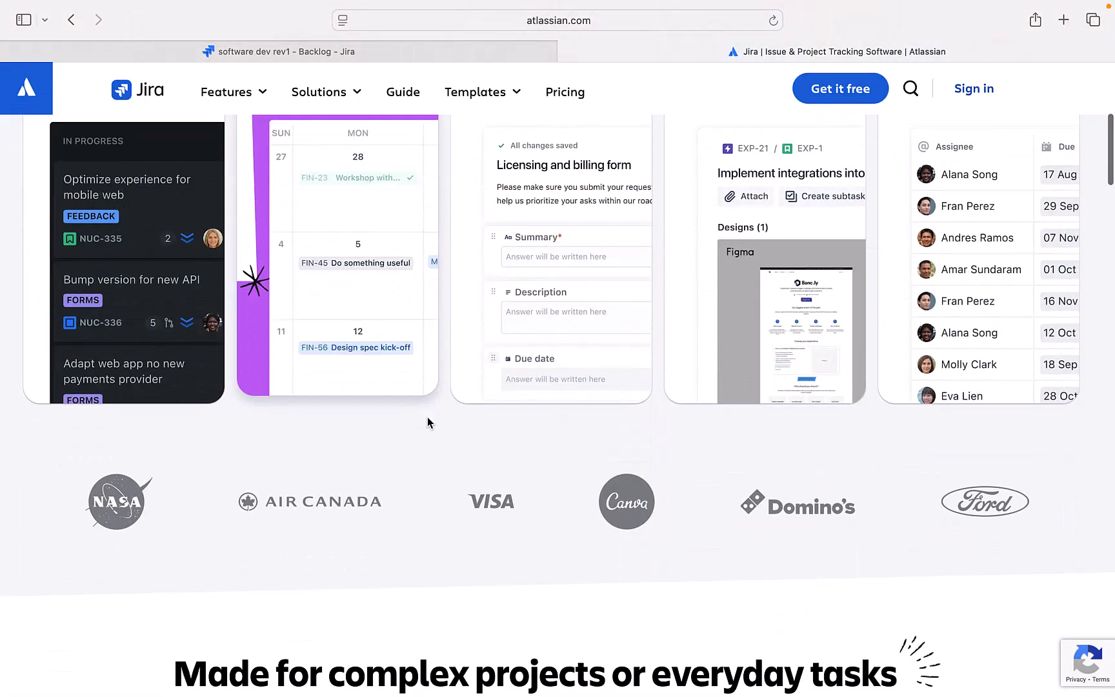
{"action": "scroll", "coordinate": [429, 423], "scroll_direction": "up", "scroll_amount": 15}
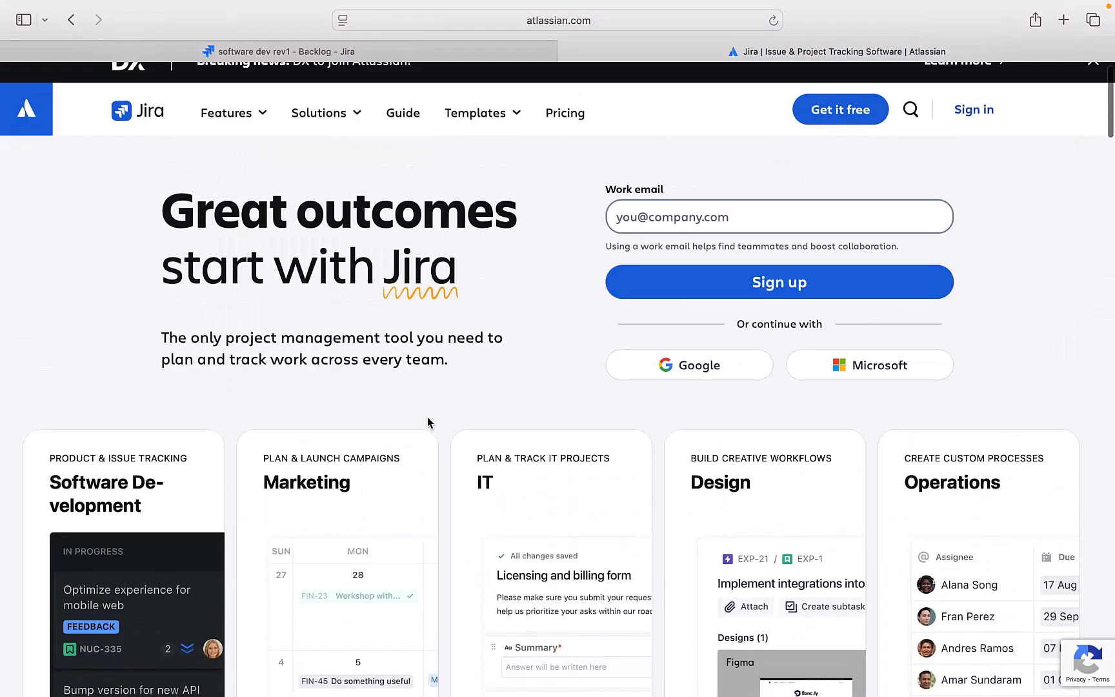
{"action": "scroll", "coordinate": [429, 423], "scroll_direction": "down", "scroll_amount": 4}
{"action": "scroll", "coordinate": [428, 423], "scroll_direction": "down", "scroll_amount": 11}
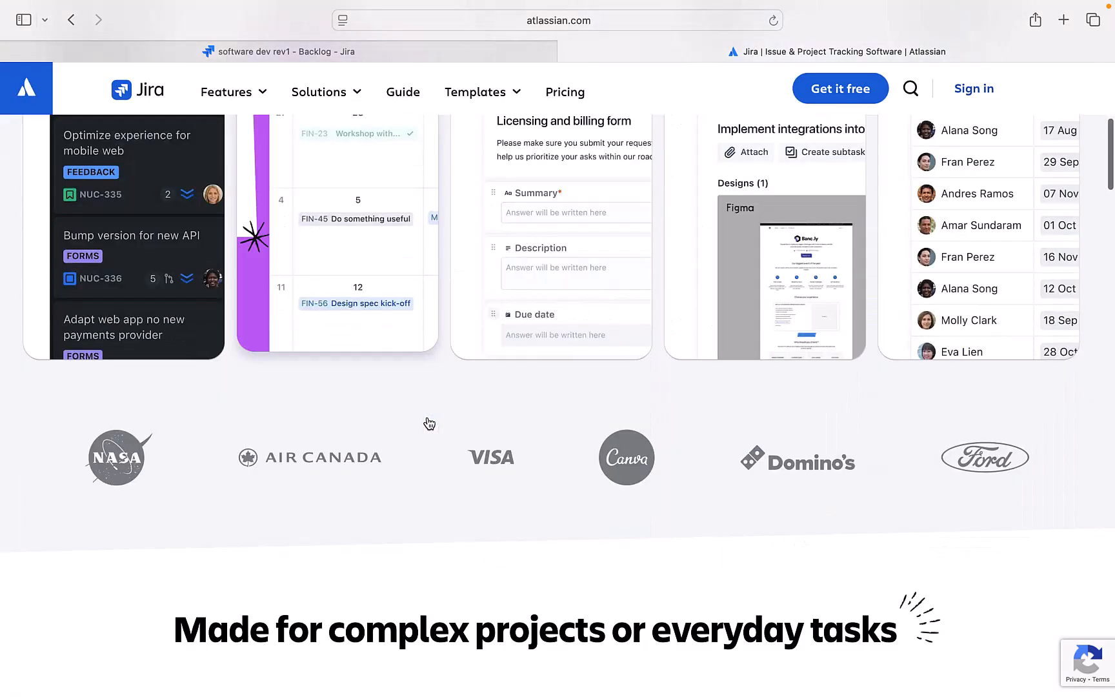
{"action": "scroll", "coordinate": [429, 423], "scroll_direction": "down", "scroll_amount": 9}
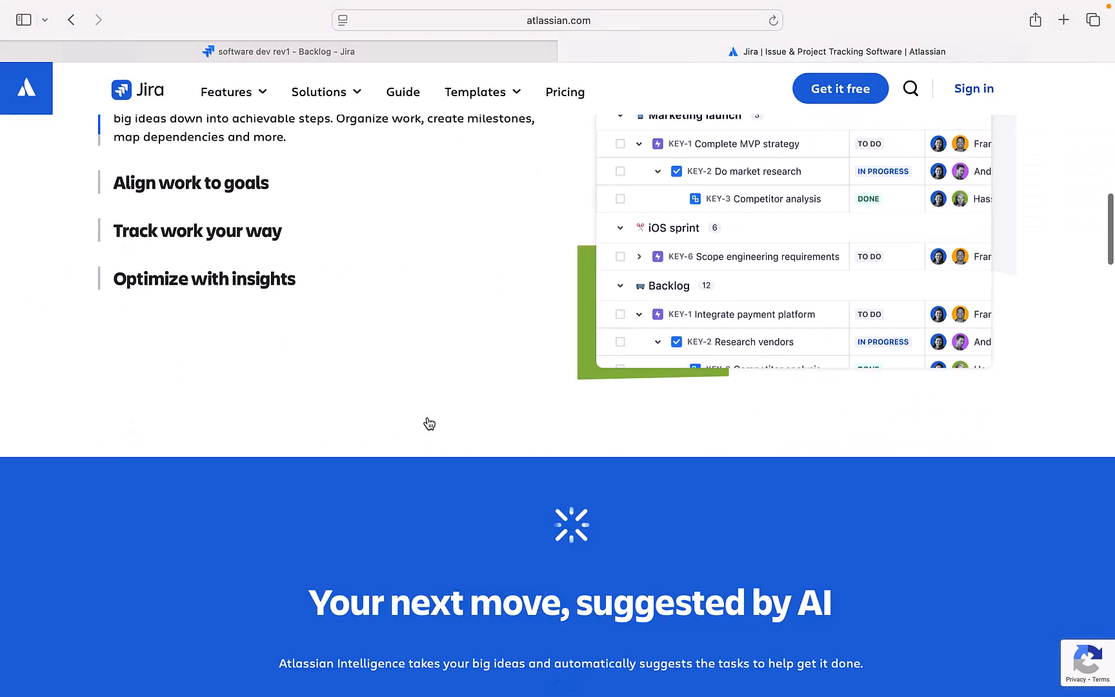
{"action": "scroll", "coordinate": [428, 422], "scroll_direction": "up", "scroll_amount": 6}
{"action": "scroll", "coordinate": [428, 423], "scroll_direction": "down", "scroll_amount": 4}
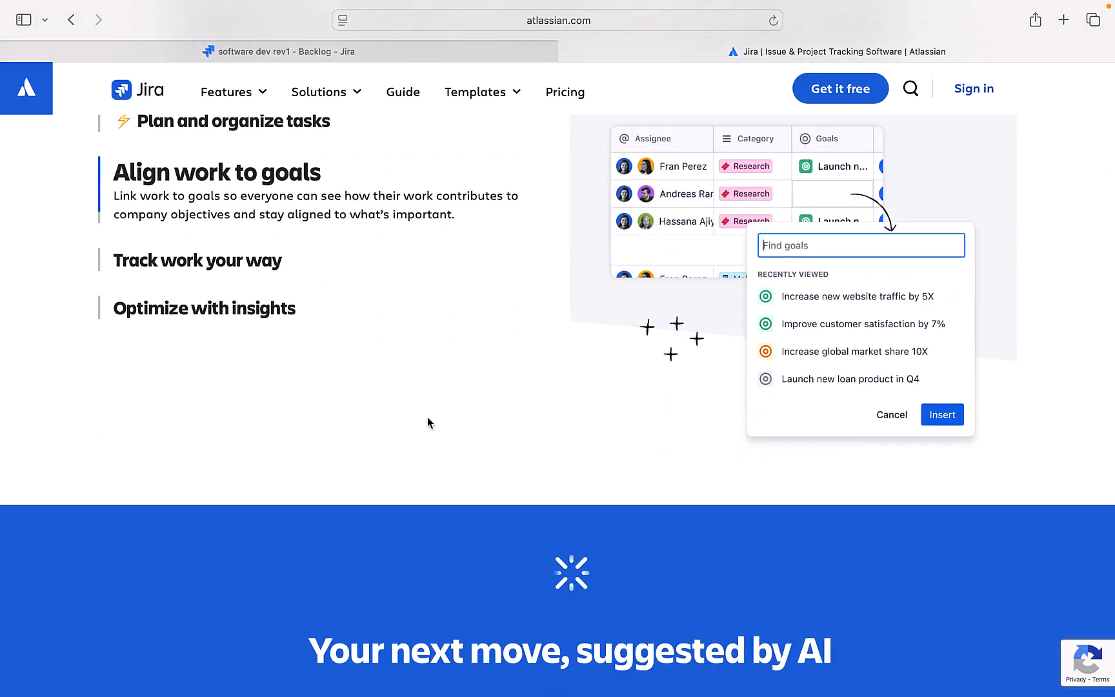
{"action": "scroll", "coordinate": [428, 422], "scroll_direction": "down", "scroll_amount": 12}
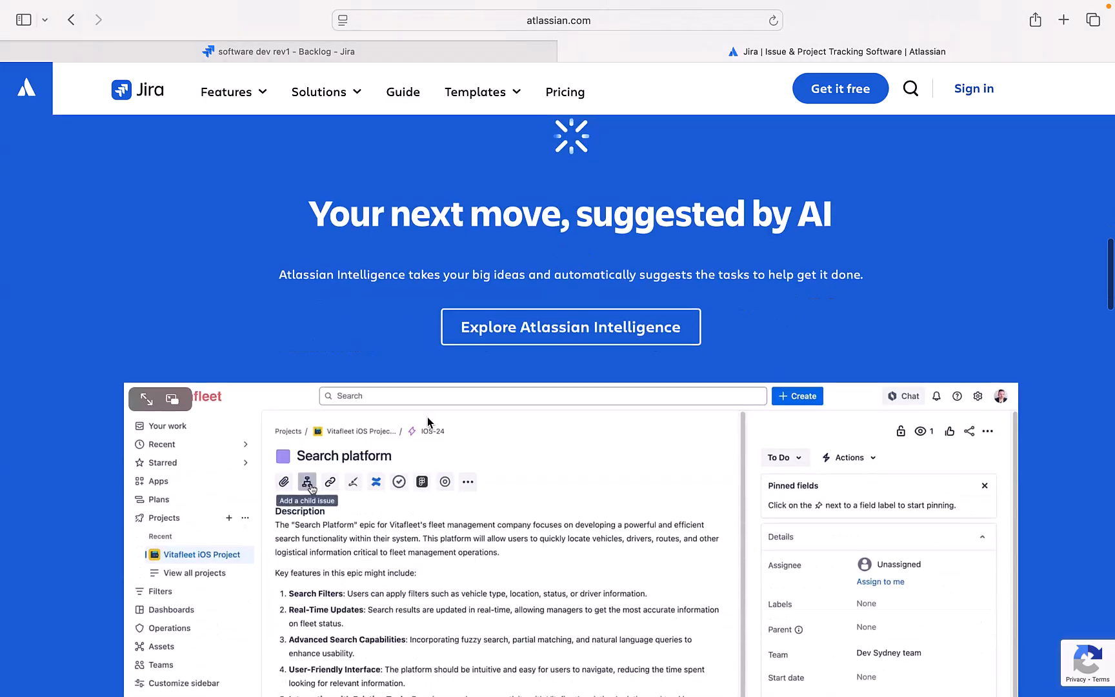
{"action": "scroll", "coordinate": [427, 422], "scroll_direction": "down", "scroll_amount": 1}
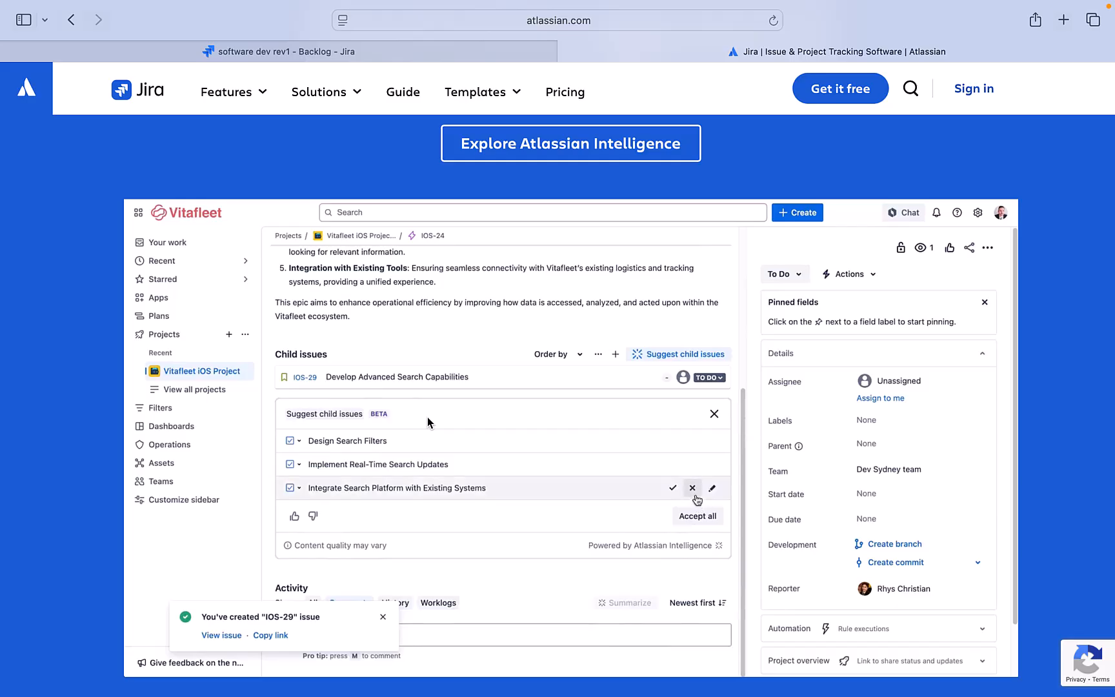
{"action": "scroll", "coordinate": [428, 420], "scroll_direction": "down", "scroll_amount": 4}
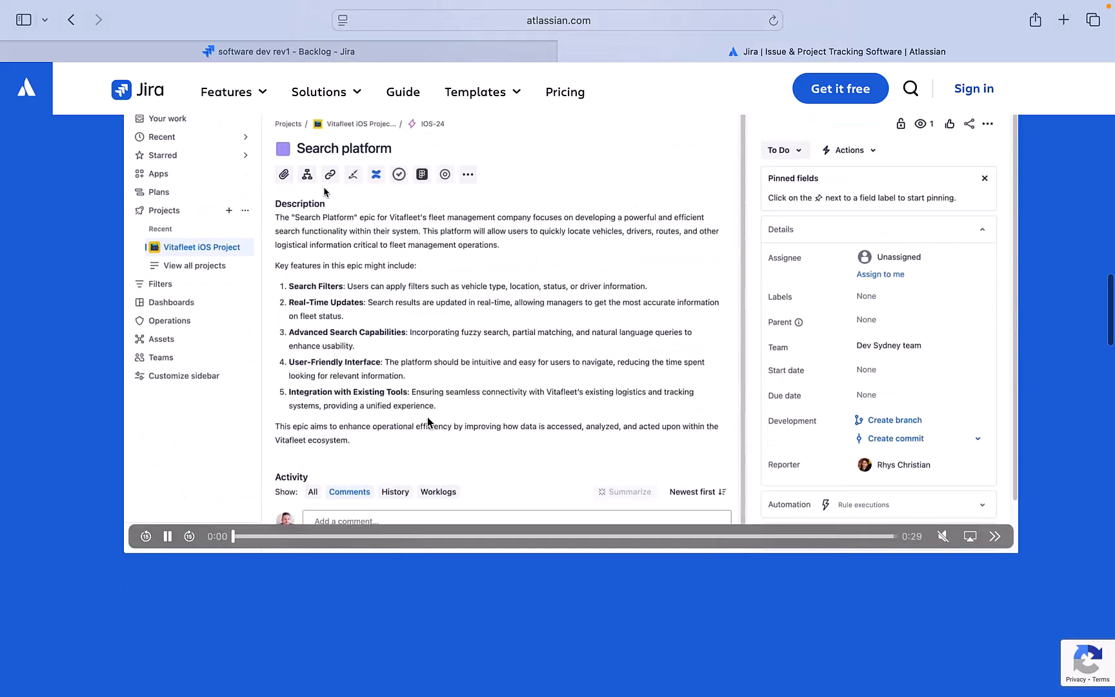
{"action": "scroll", "coordinate": [428, 419], "scroll_direction": "down", "scroll_amount": 10}
{"action": "scroll", "coordinate": [428, 422], "scroll_direction": "down", "scroll_amount": 12}
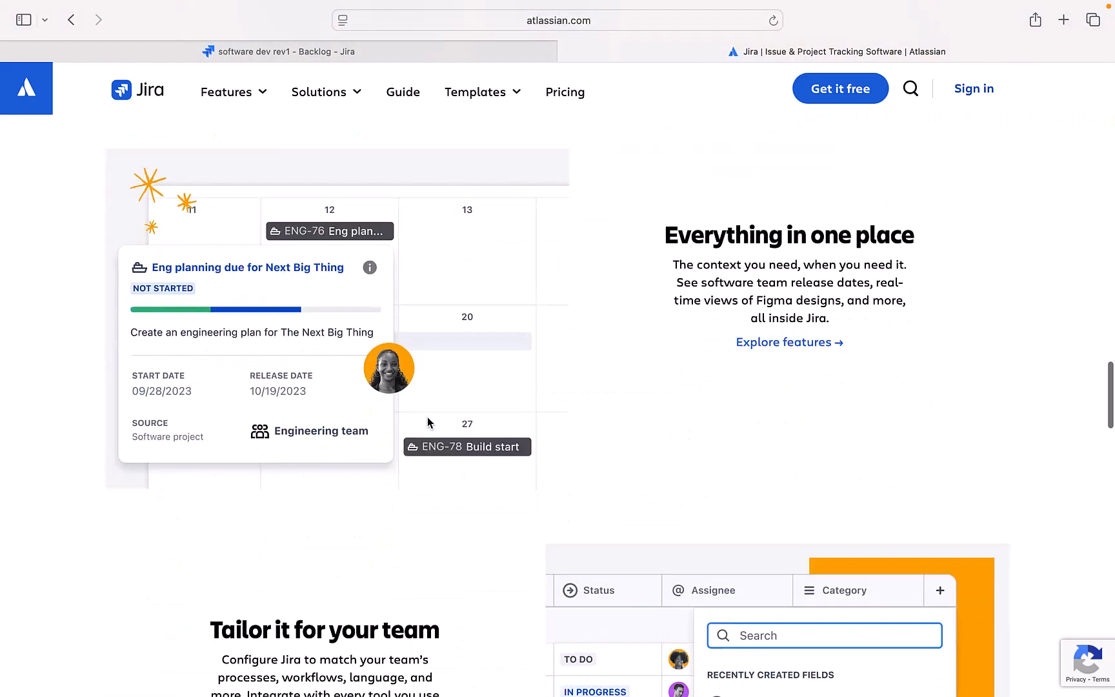
{"action": "scroll", "coordinate": [428, 420], "scroll_direction": "down", "scroll_amount": 3}
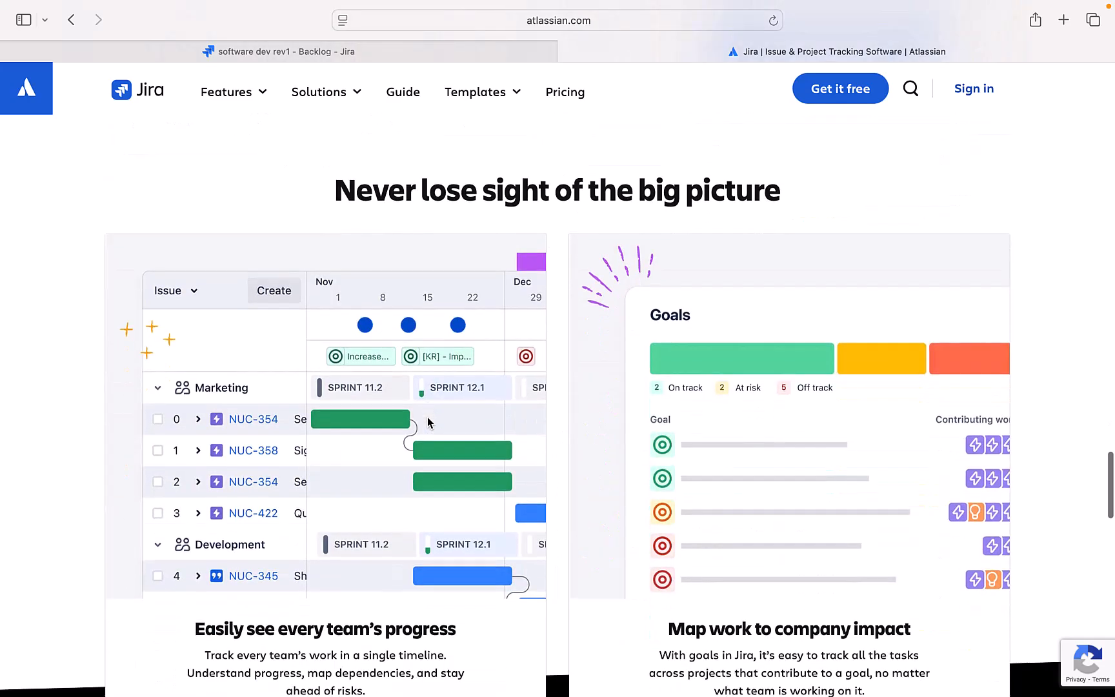
{"action": "scroll", "coordinate": [427, 417], "scroll_direction": "down", "scroll_amount": 4}
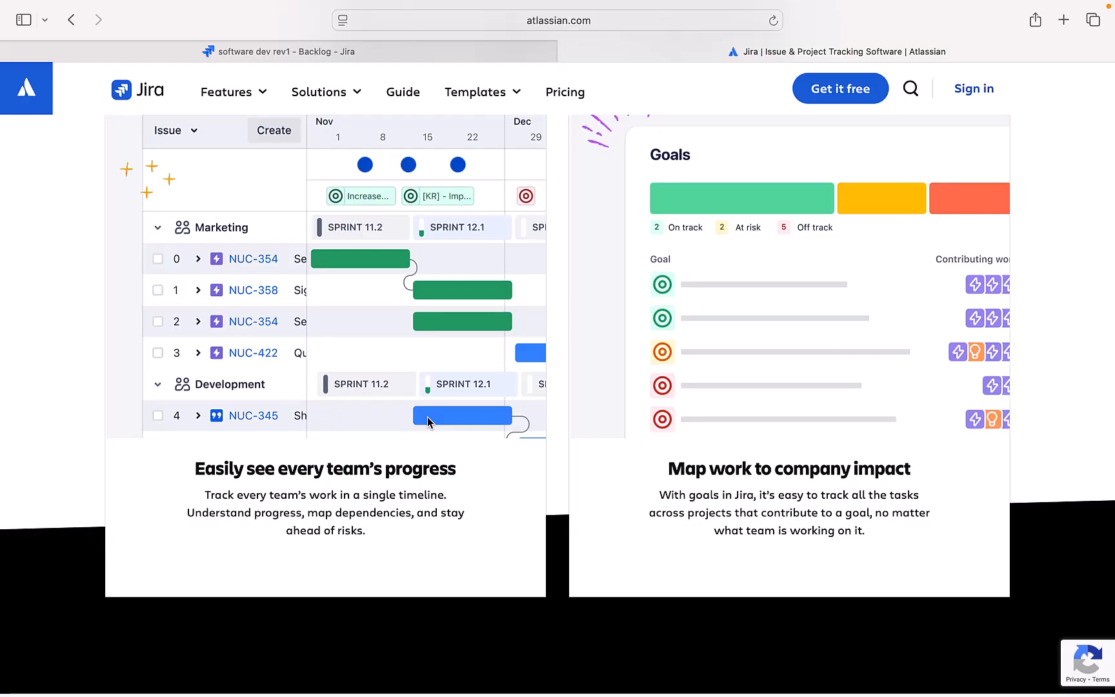
{"action": "scroll", "coordinate": [427, 418], "scroll_direction": "down", "scroll_amount": 20}
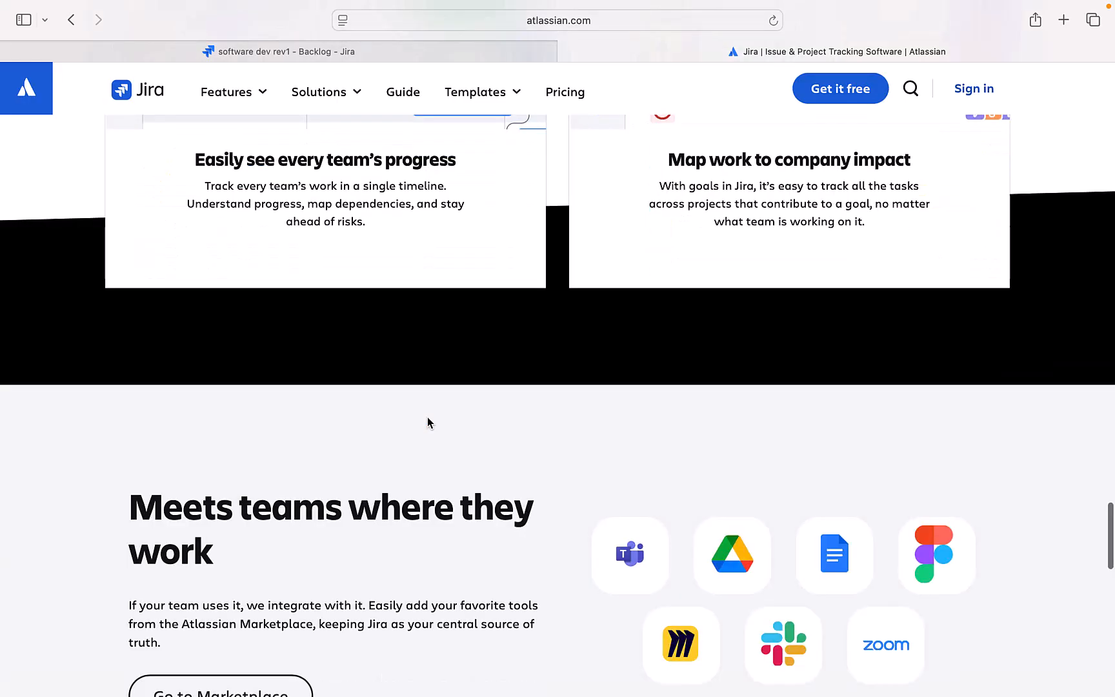
{"action": "scroll", "coordinate": [427, 423], "scroll_direction": "down", "scroll_amount": 2}
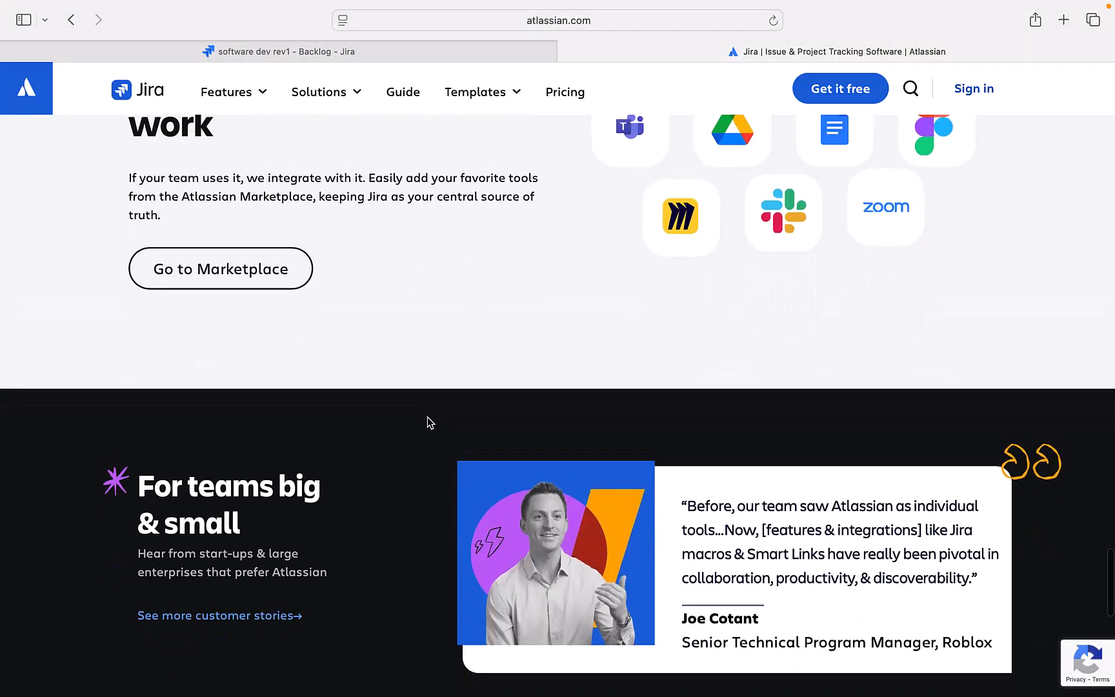
{"action": "scroll", "coordinate": [427, 423], "scroll_direction": "up", "scroll_amount": 3}
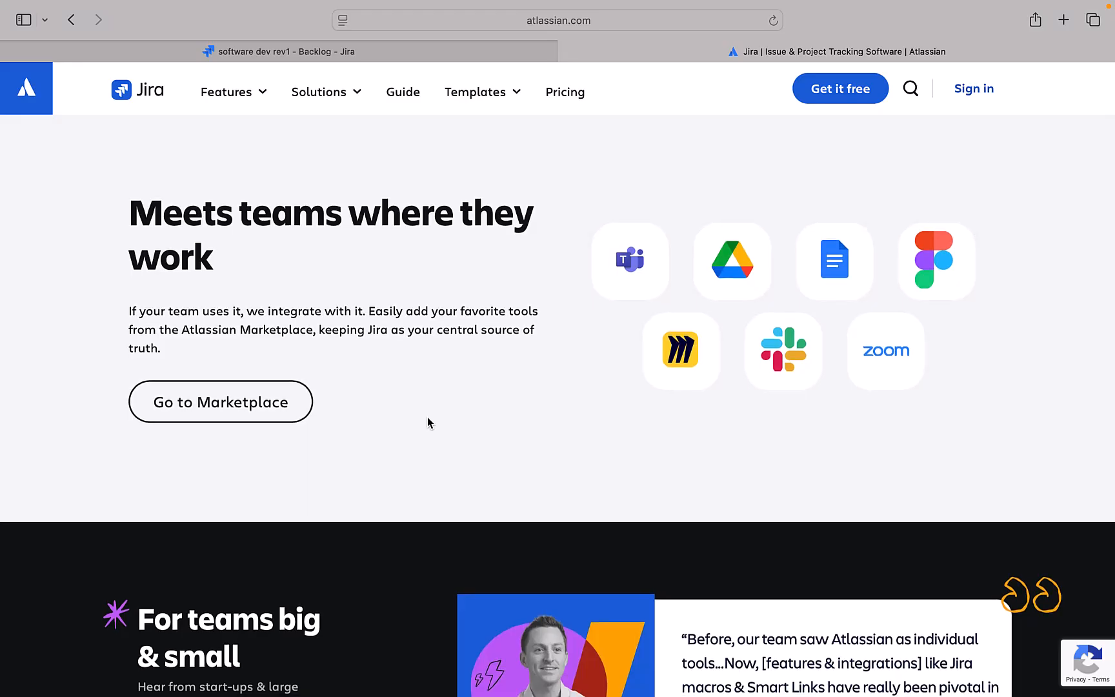
{"action": "scroll", "coordinate": [427, 419], "scroll_direction": "down", "scroll_amount": 10}
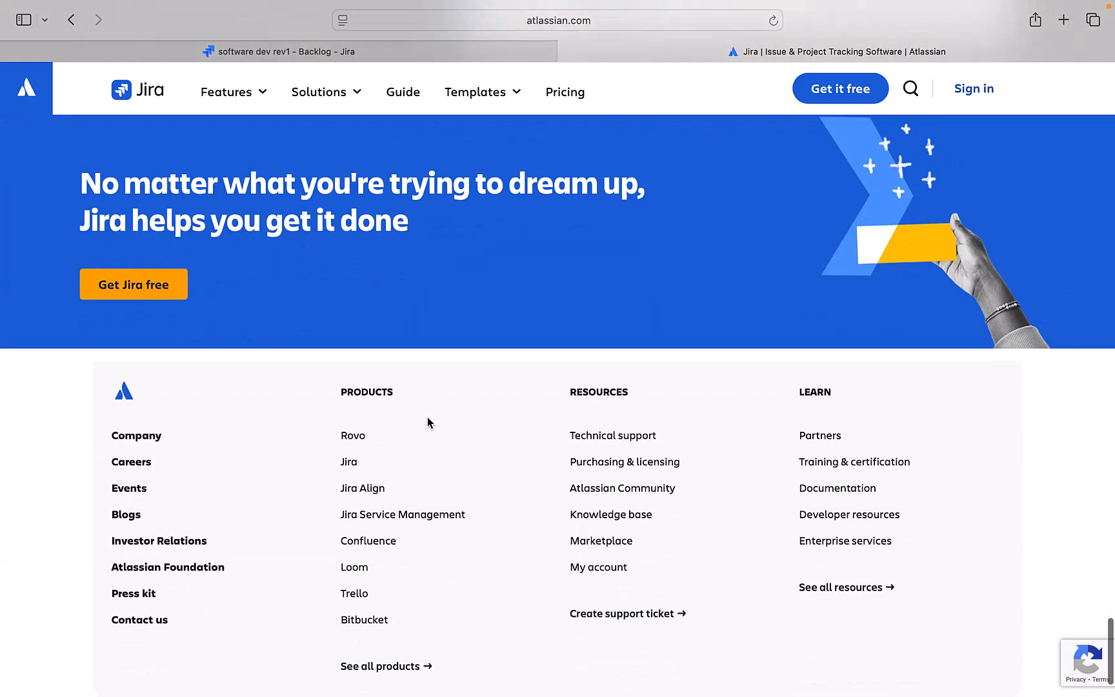
{"action": "scroll", "coordinate": [428, 419], "scroll_direction": "up", "scroll_amount": 10}
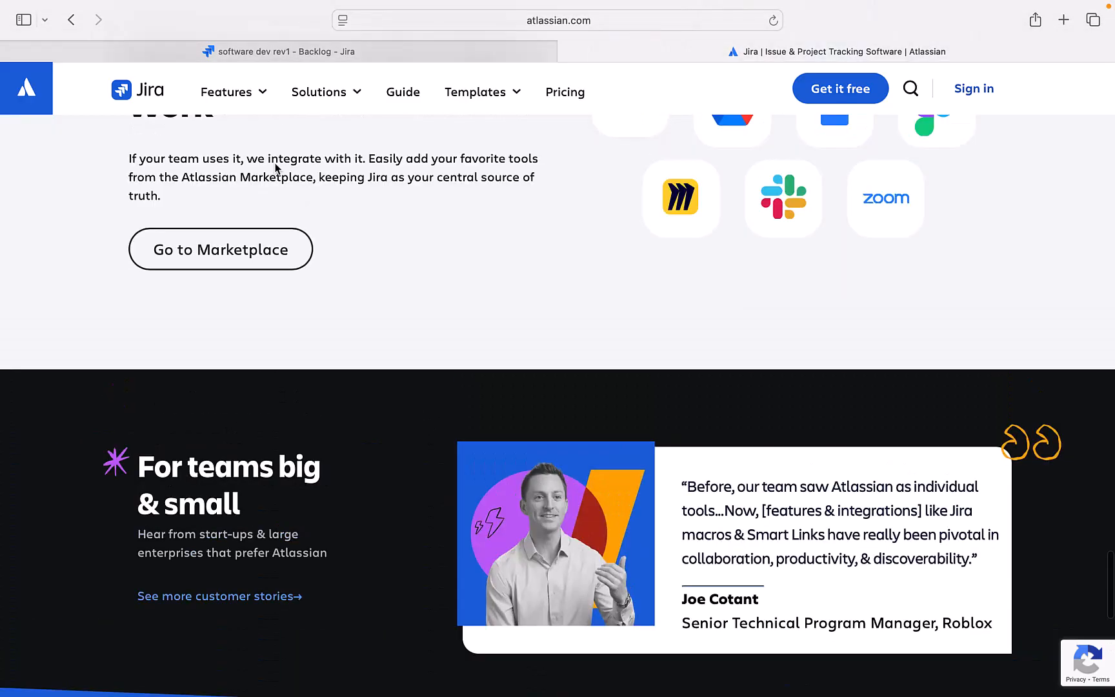
Step: Go to the All Features page from the Features menu
{"action": "left_click", "coordinate": [236, 92]}
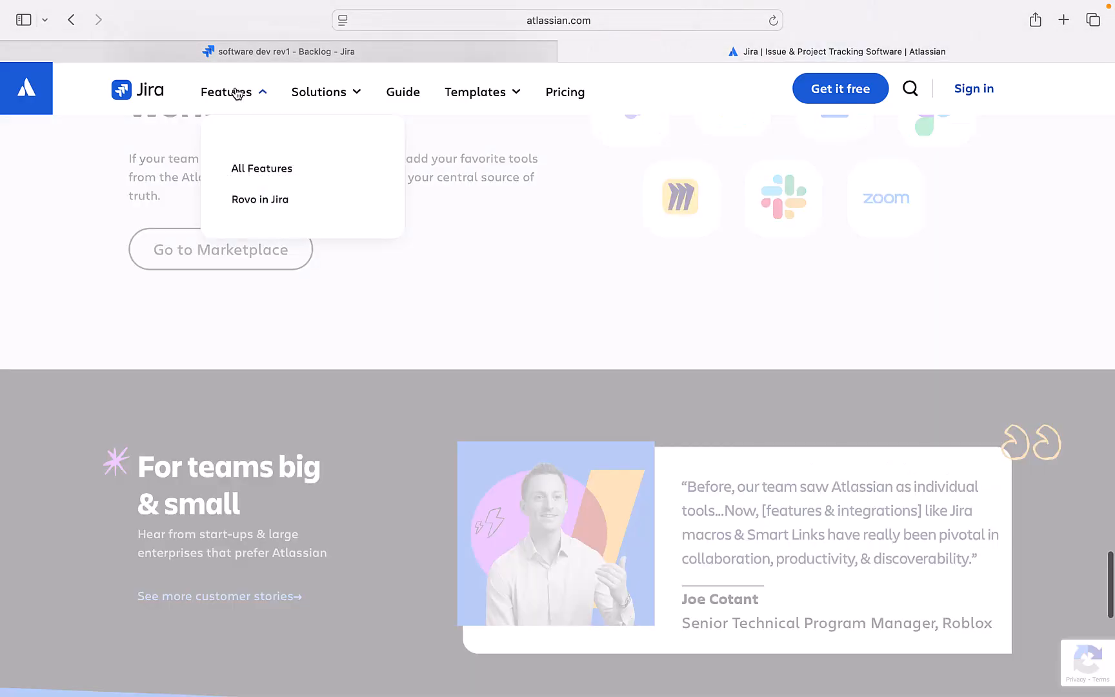
{"action": "left_click", "coordinate": [237, 93]}
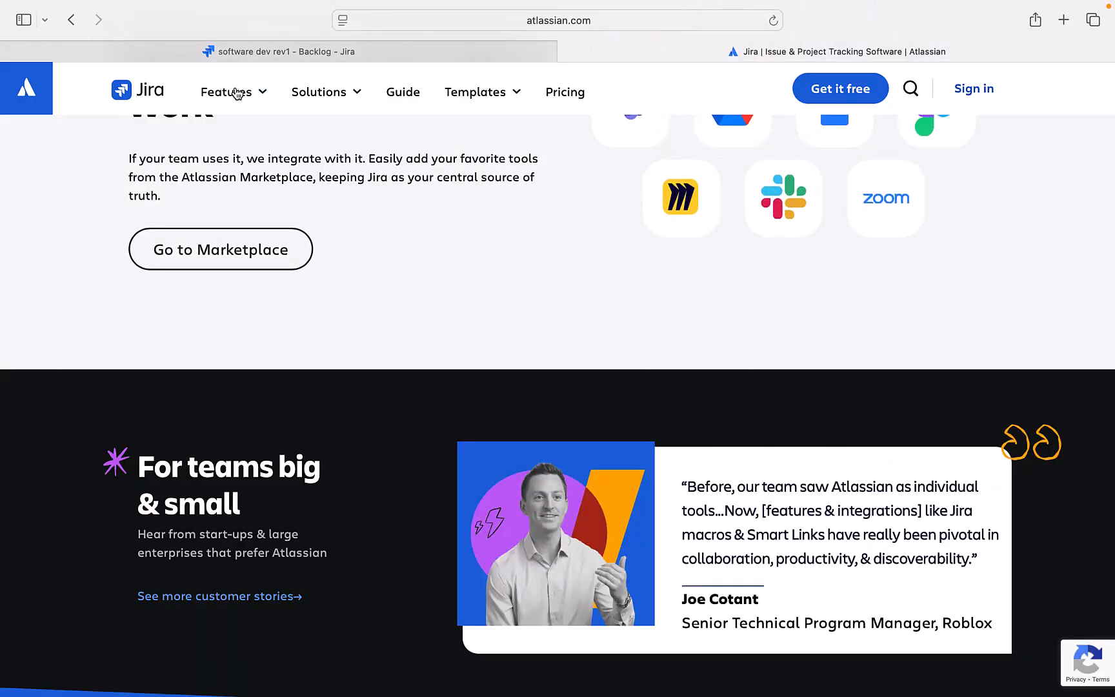
{"action": "left_click", "coordinate": [236, 94]}
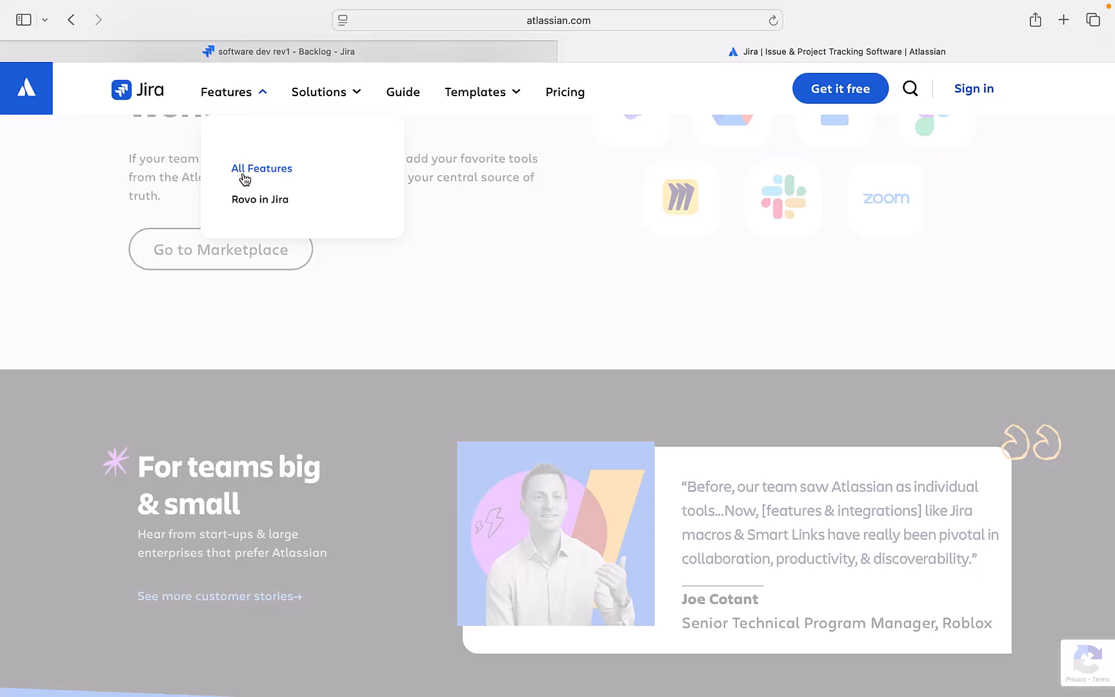
{"action": "left_click", "coordinate": [244, 170]}
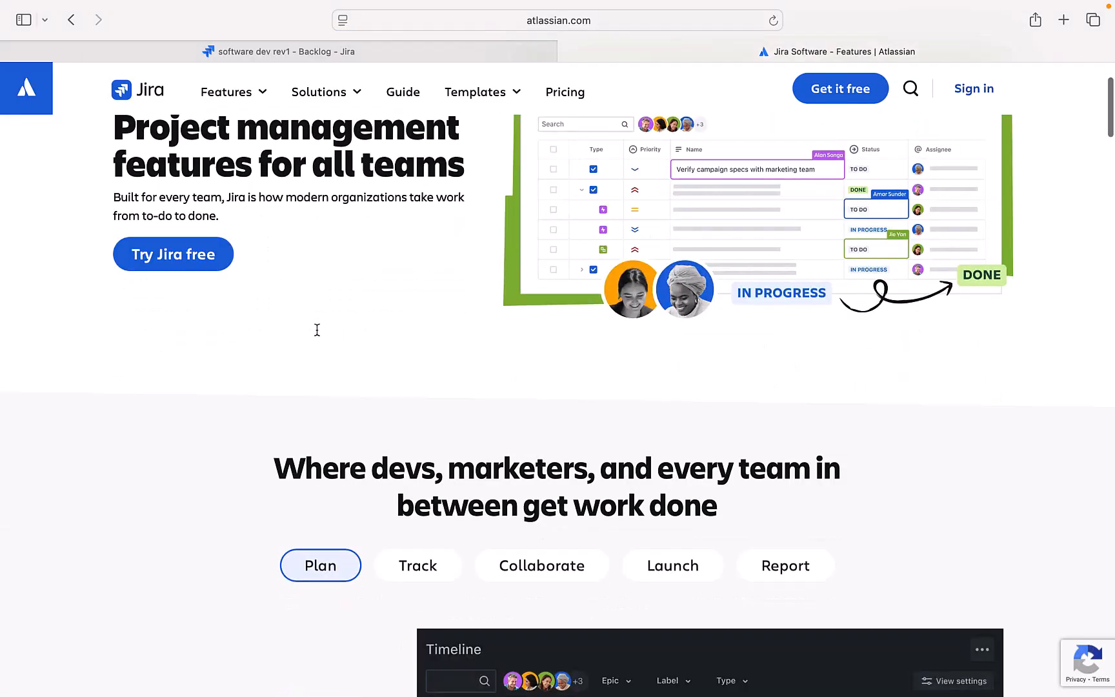
{"action": "scroll", "coordinate": [317, 329], "scroll_direction": "down", "scroll_amount": 5}
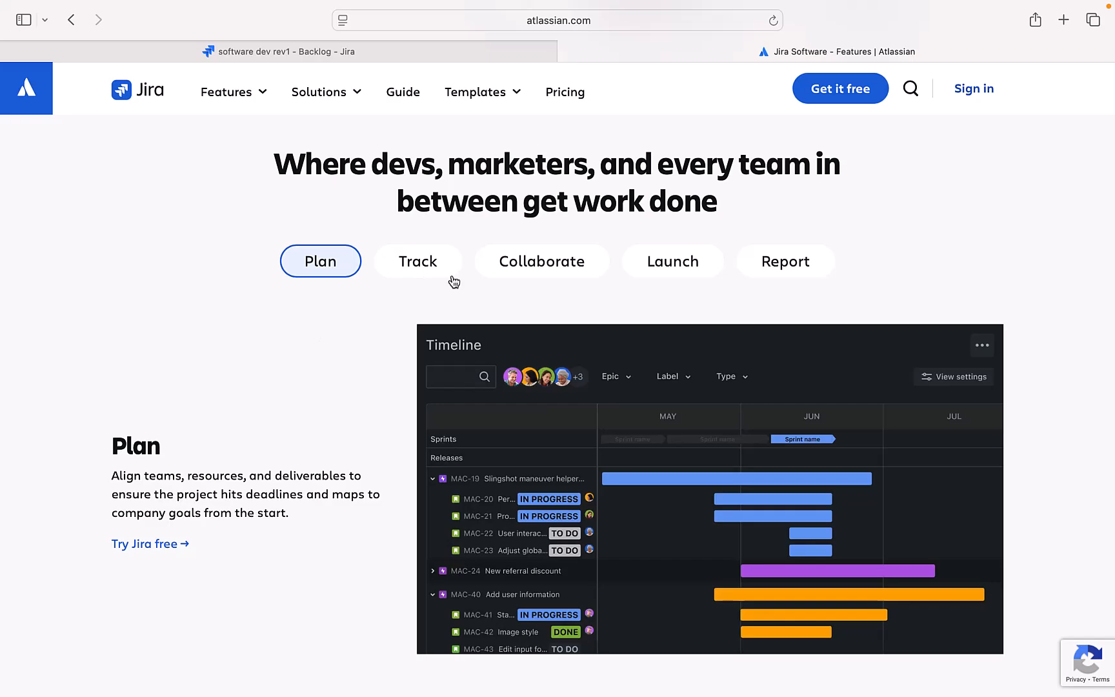
Step: Browse the Track, Collaborate, Launch and Report examples, then show solutions by team and use case
{"action": "left_click", "coordinate": [425, 270]}
{"action": "left_click", "coordinate": [531, 278]}
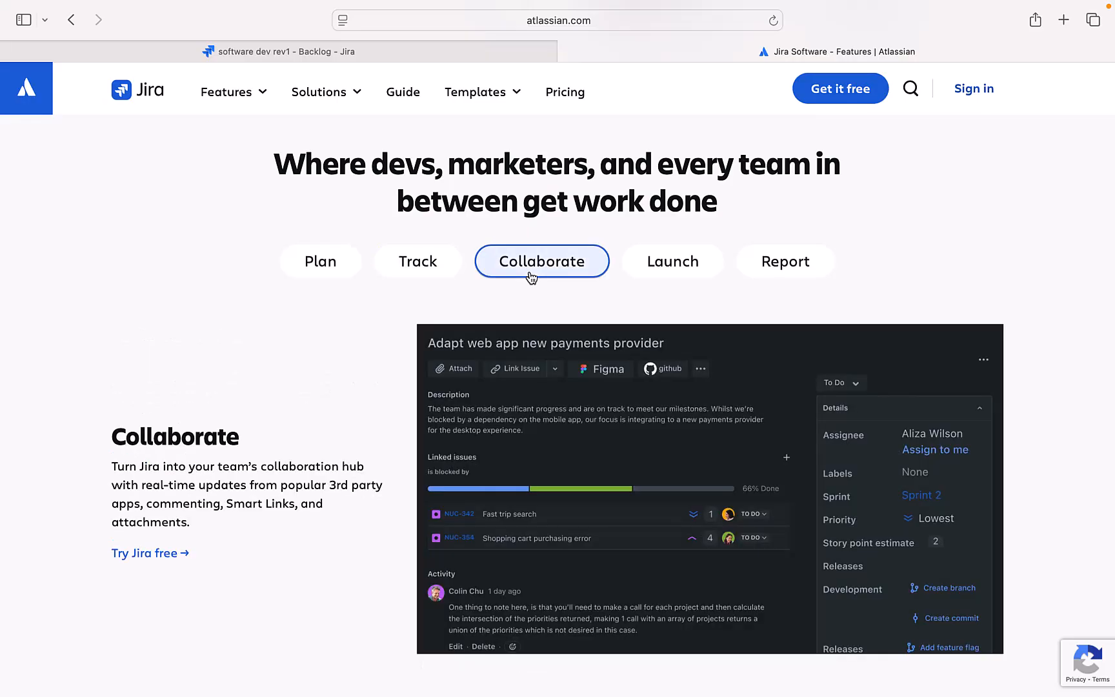
{"action": "left_click", "coordinate": [685, 264]}
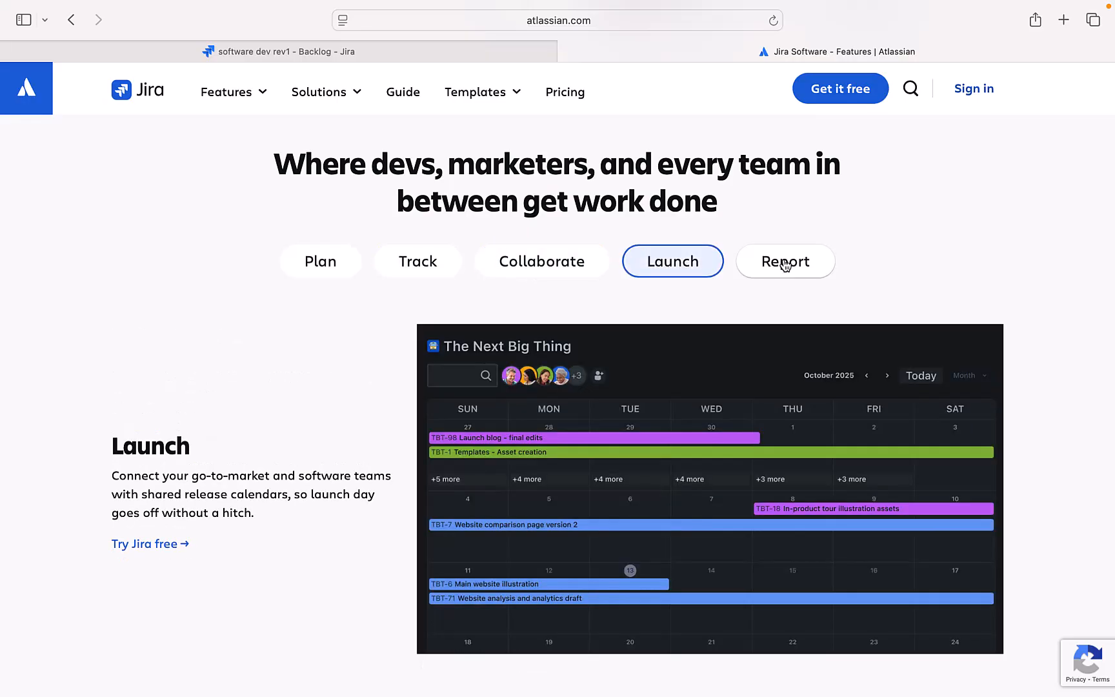
{"action": "left_click", "coordinate": [778, 267]}
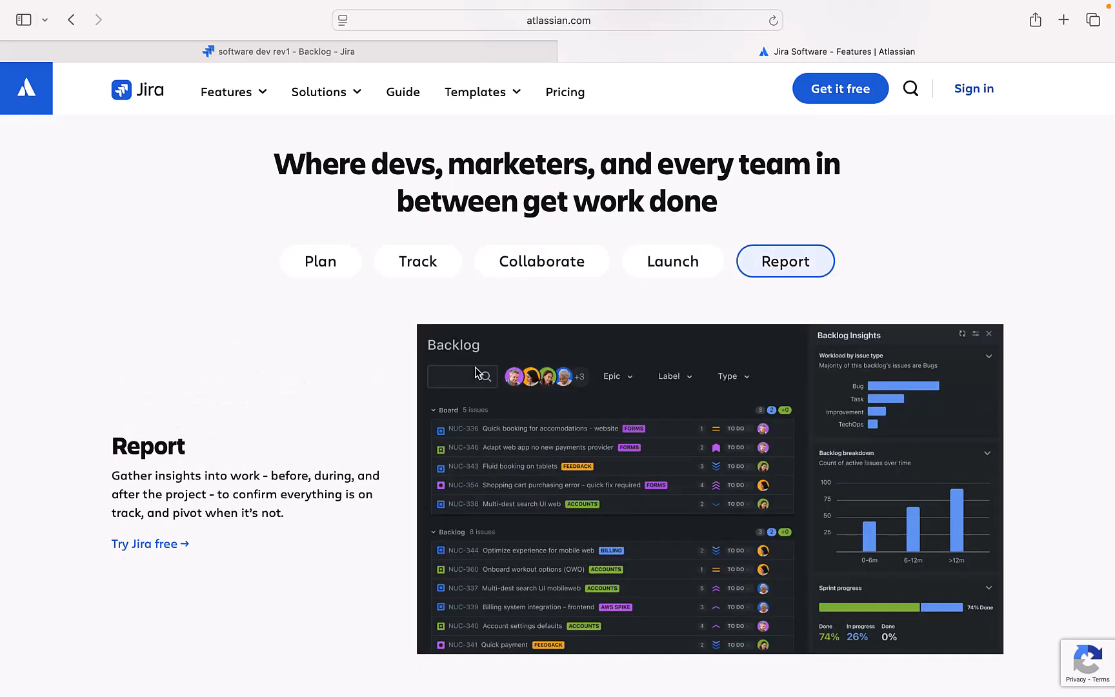
{"action": "scroll", "coordinate": [478, 390], "scroll_direction": "down", "scroll_amount": 15}
{"action": "scroll", "coordinate": [478, 390], "scroll_direction": "up", "scroll_amount": 13}
{"action": "scroll", "coordinate": [478, 391], "scroll_direction": "up", "scroll_amount": 10}
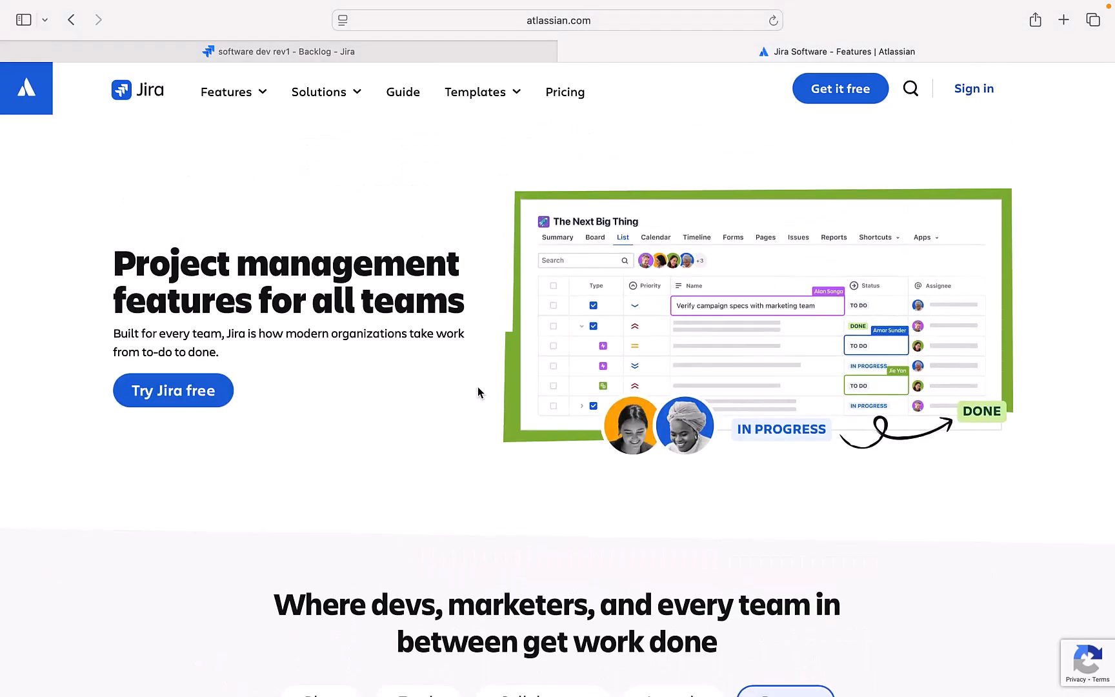
{"action": "left_click", "coordinate": [343, 97]}
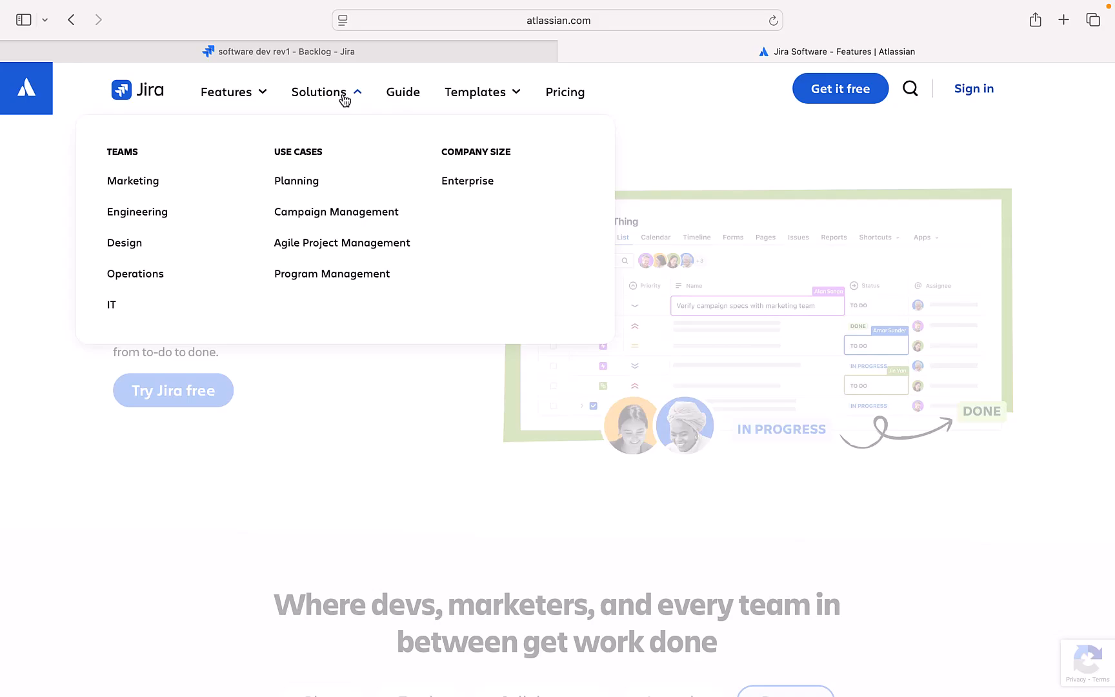
Step: Open the 'Welcome to Jira' beginner's guide with its 'What is Jira?' introduction
{"action": "left_click", "coordinate": [400, 94]}
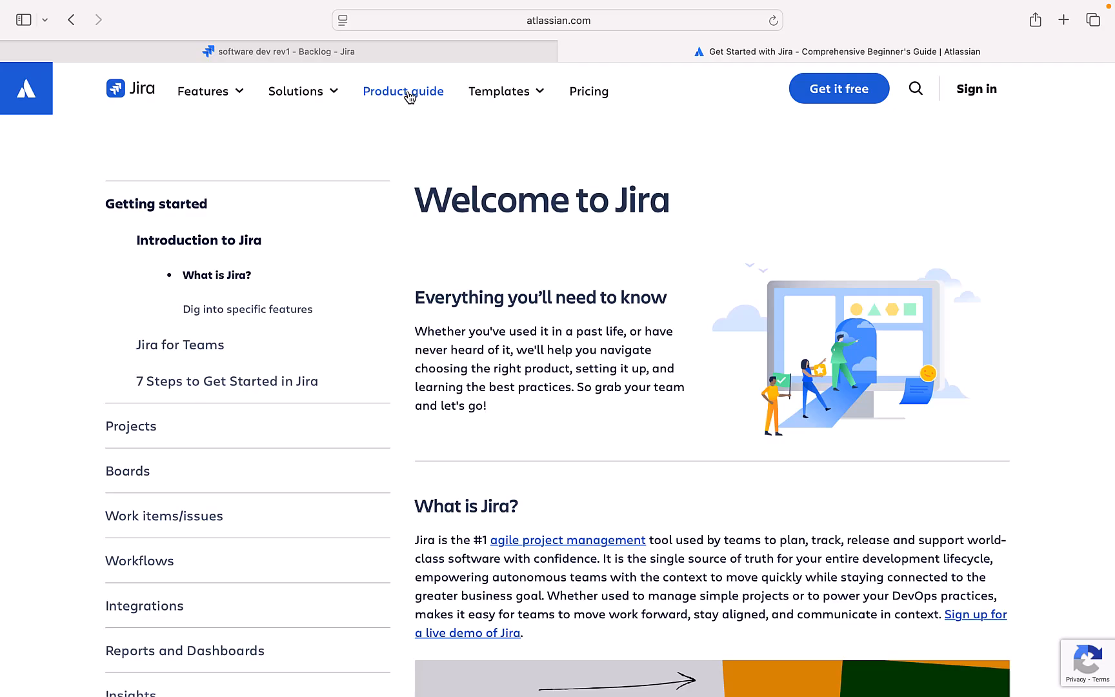
Step: Glance at the Jira templates, then open the pricing page showing Free, Standard and Premium plans
{"action": "left_click", "coordinate": [499, 92]}
{"action": "left_click", "coordinate": [597, 95]}
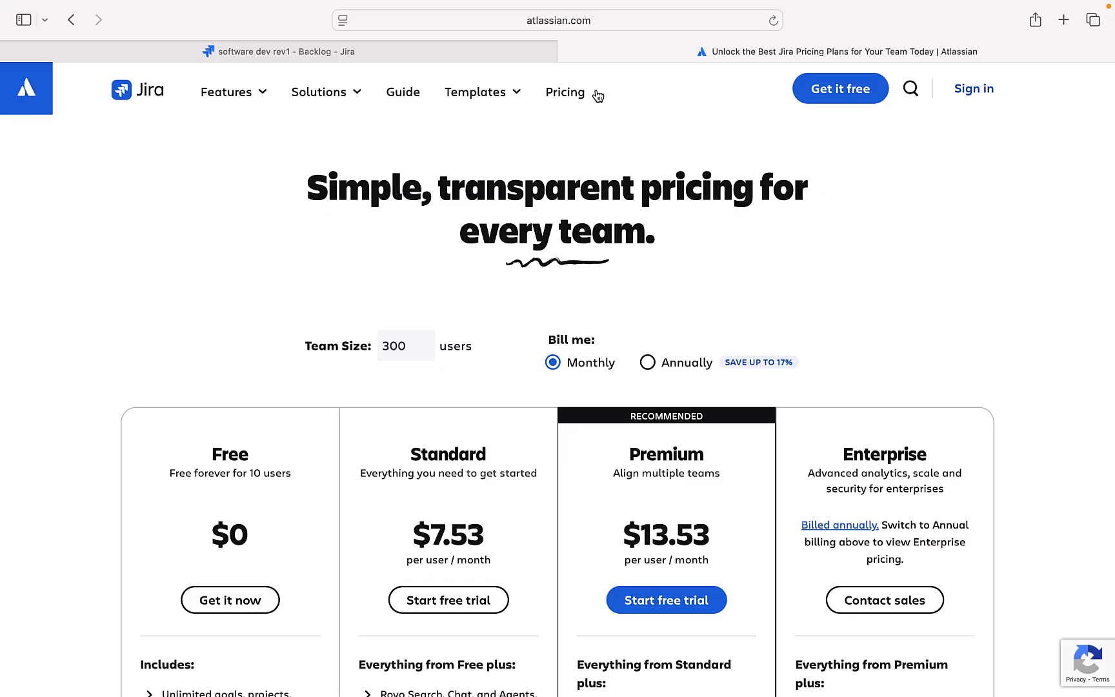
Step: Show annual billing prices for a 300-user team, then go to the Jira home page
{"action": "scroll", "coordinate": [215, 516], "scroll_direction": "down", "scroll_amount": 1}
{"action": "scroll", "coordinate": [215, 514], "scroll_direction": "down", "scroll_amount": 10}
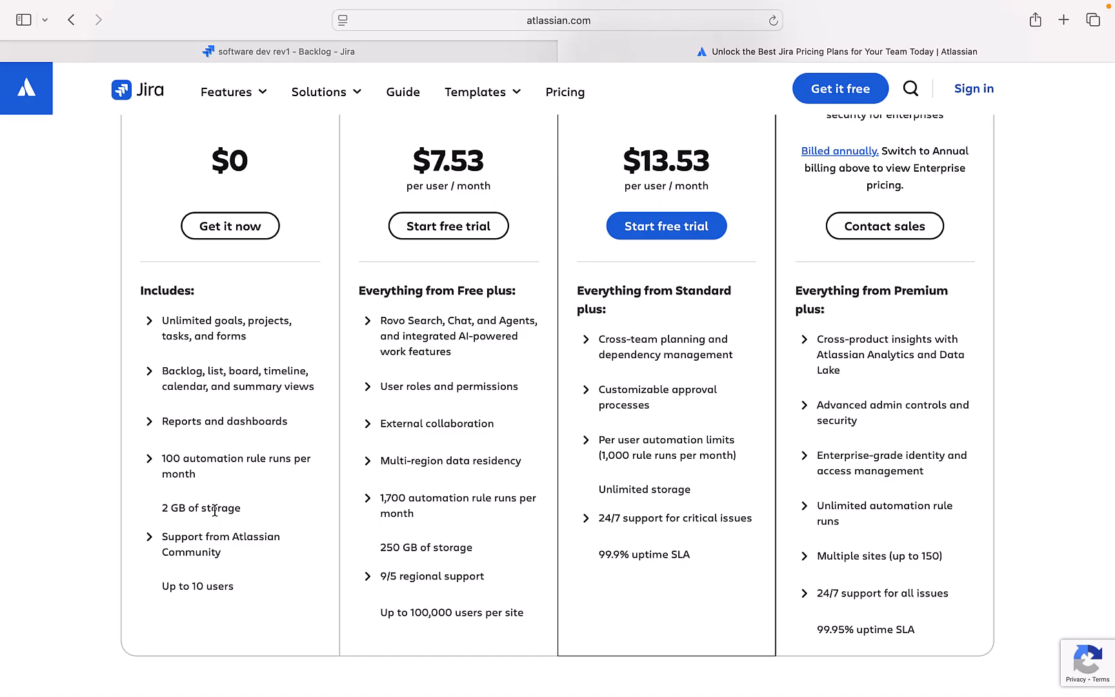
{"action": "scroll", "coordinate": [215, 509], "scroll_direction": "up", "scroll_amount": 5}
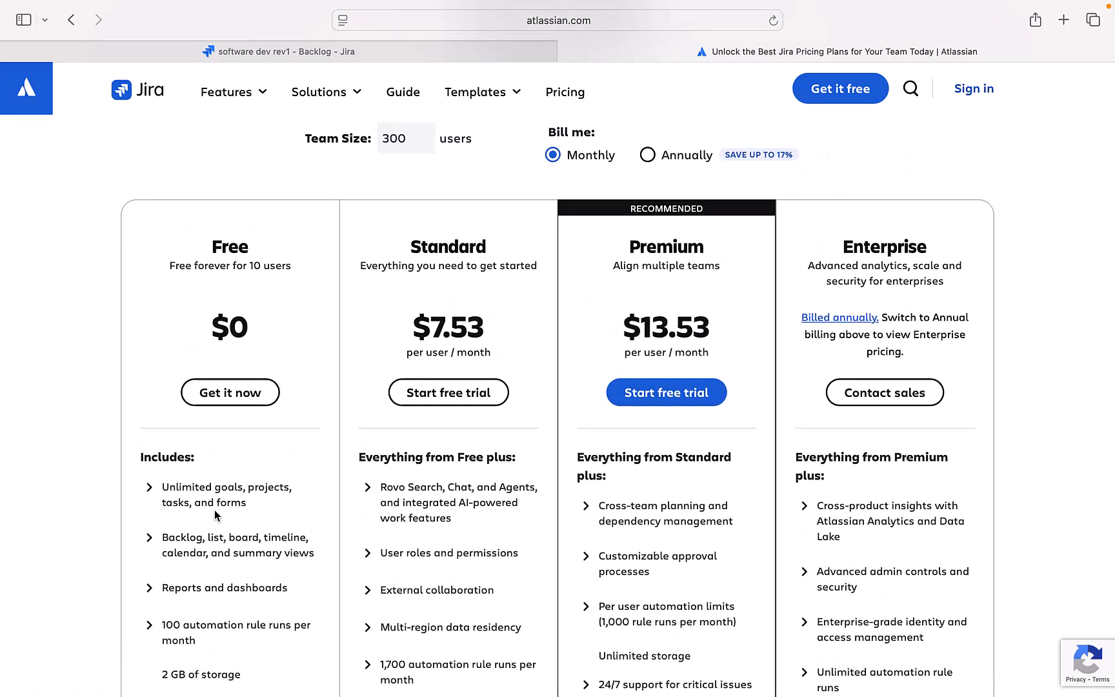
{"action": "scroll", "coordinate": [214, 509], "scroll_direction": "up", "scroll_amount": 4}
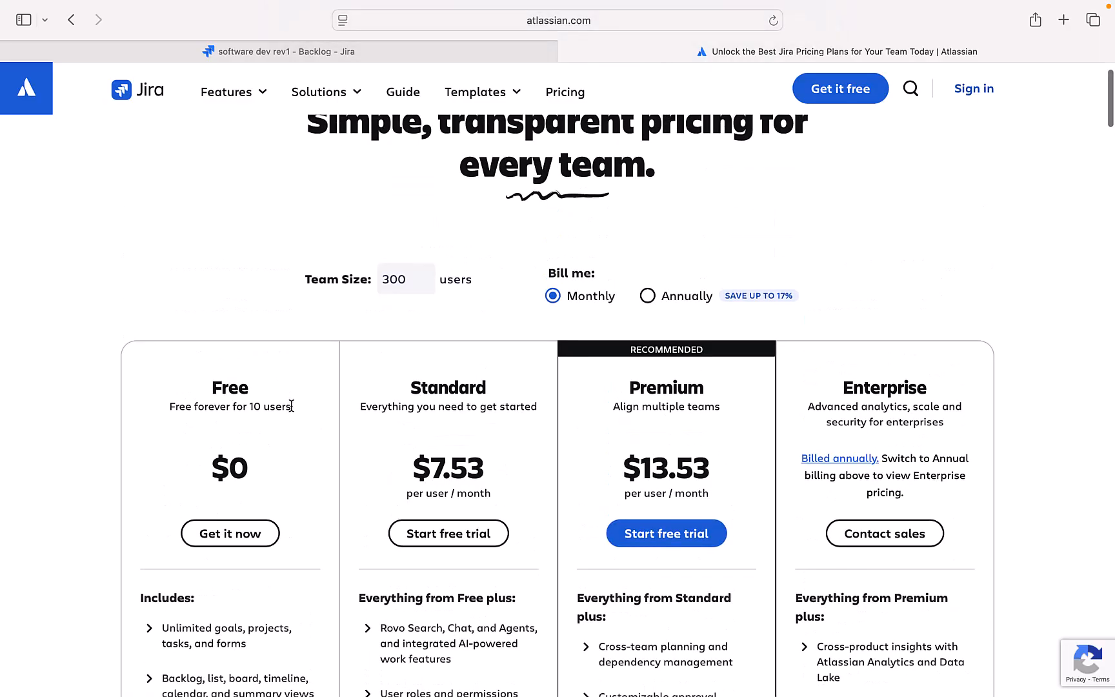
{"action": "left_click", "coordinate": [648, 296]}
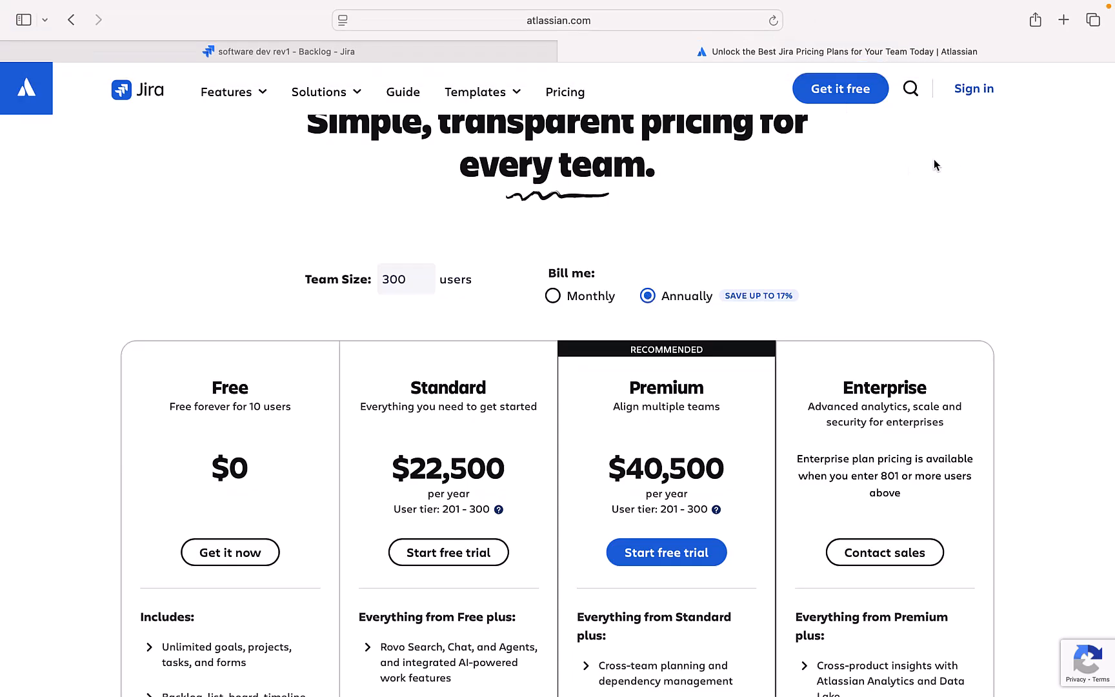
{"action": "left_click", "coordinate": [838, 92]}
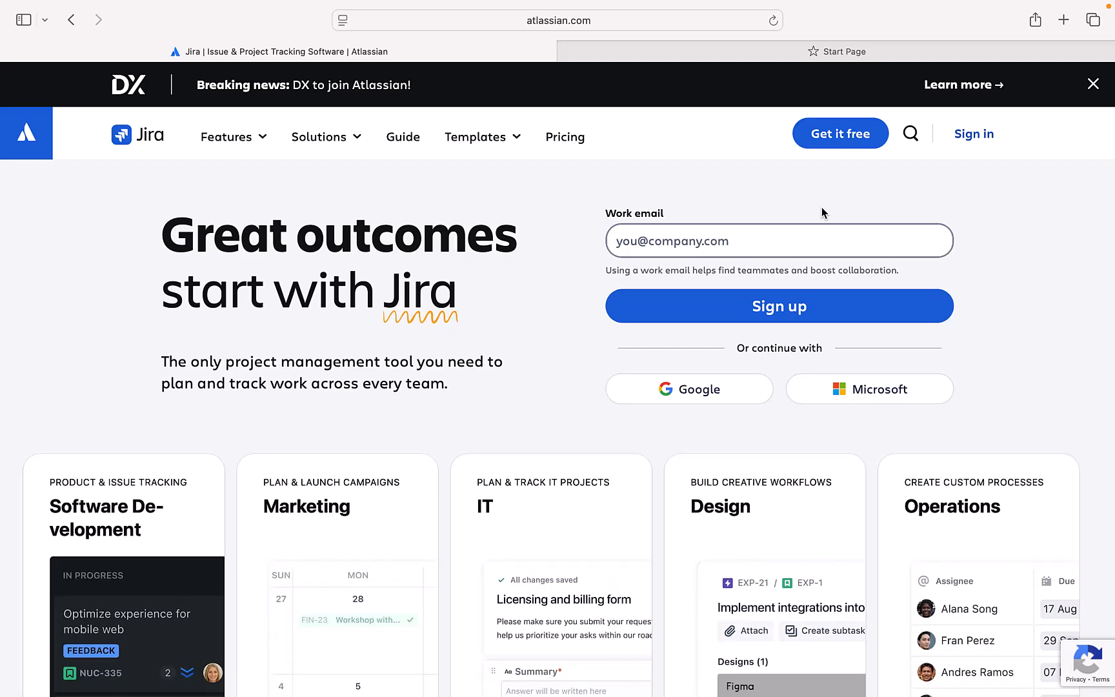
Step: Open the Get it free sign-up page and enter the work email address, fixing typos
{"action": "left_click", "coordinate": [834, 142]}
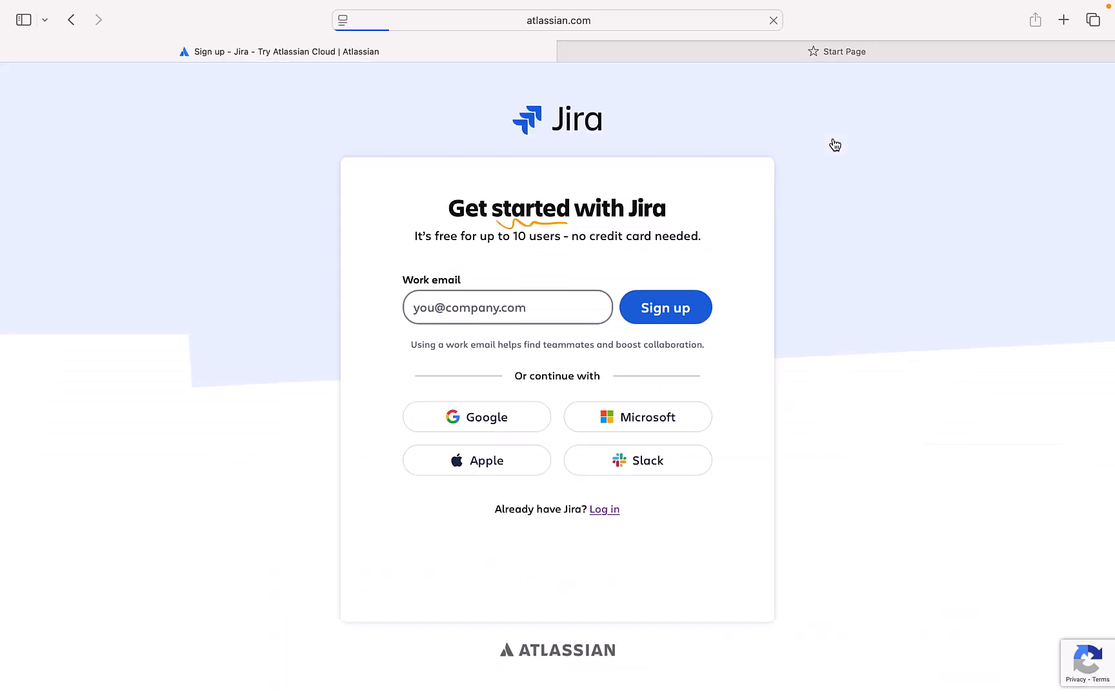
{"action": "left_click", "coordinate": [542, 312]}
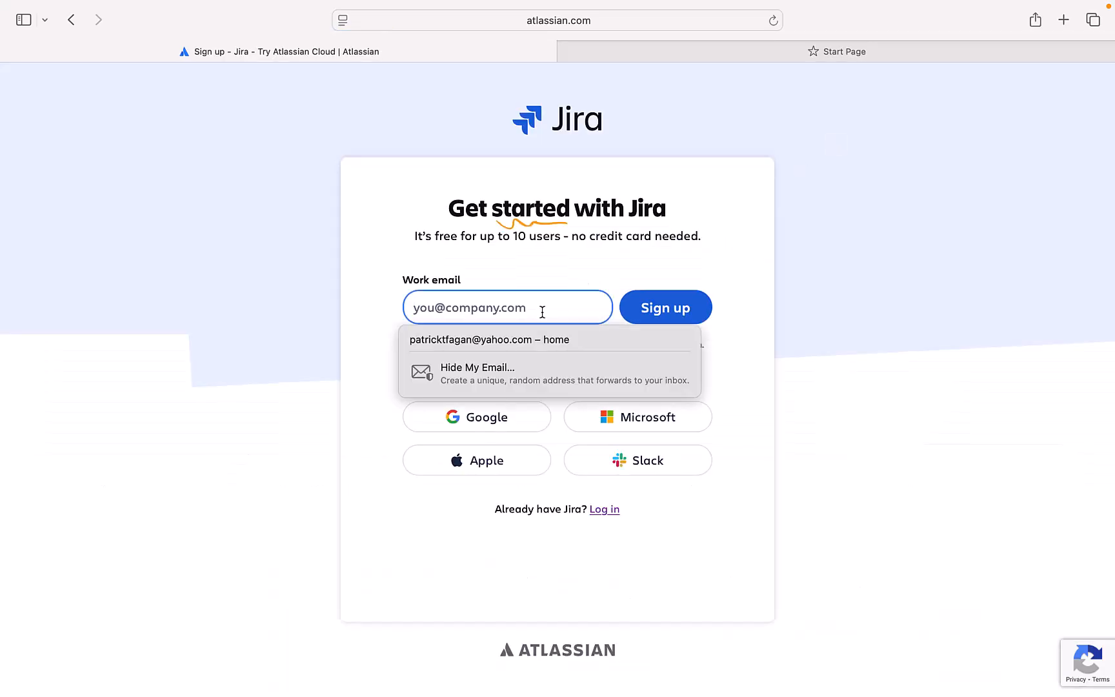
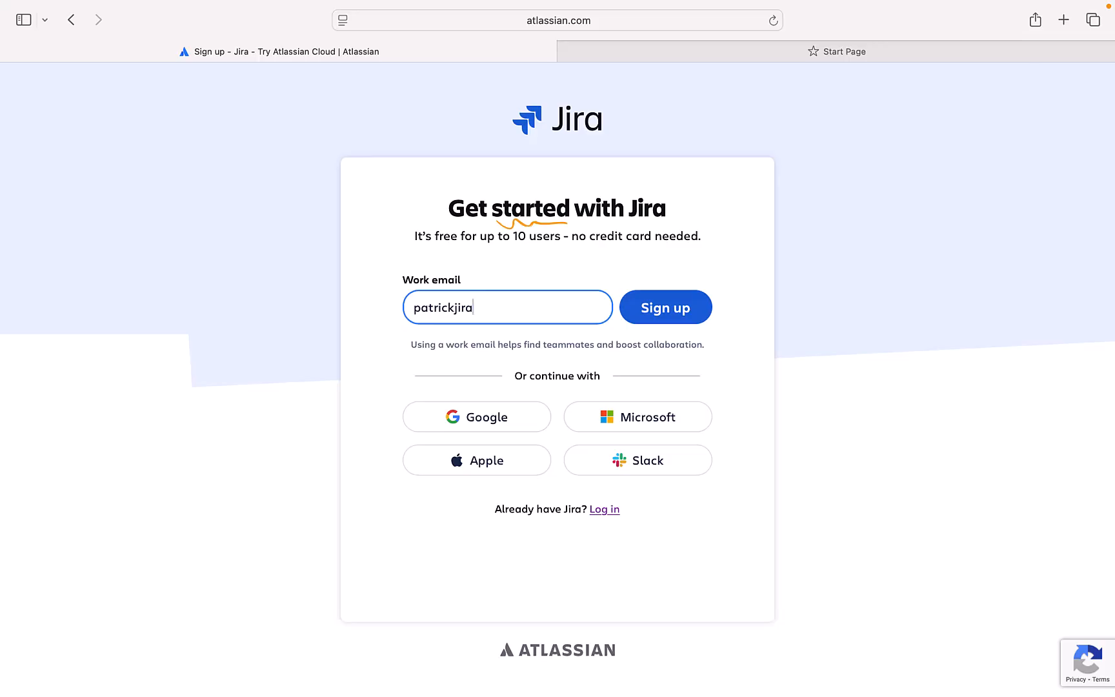
Step: Submit the work email and verify the emailed sign-up code
{"action": "left_click", "coordinate": [648, 311]}
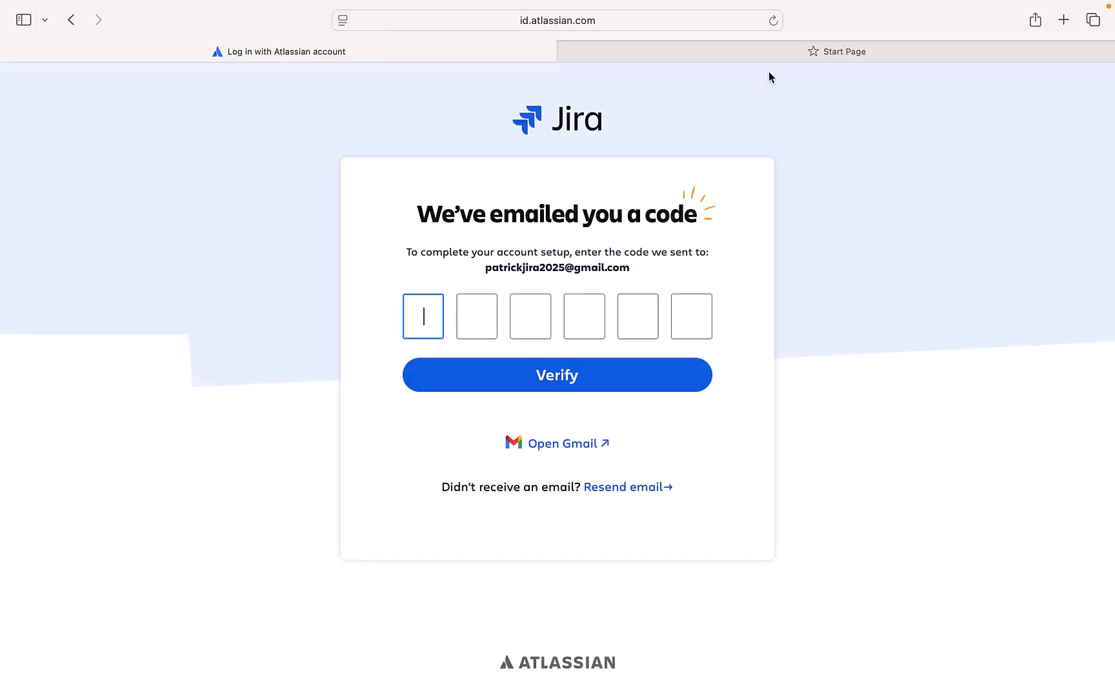
{"action": "mouse_move", "coordinate": [926, 5]}
{"action": "left_click", "coordinate": [823, 9]}
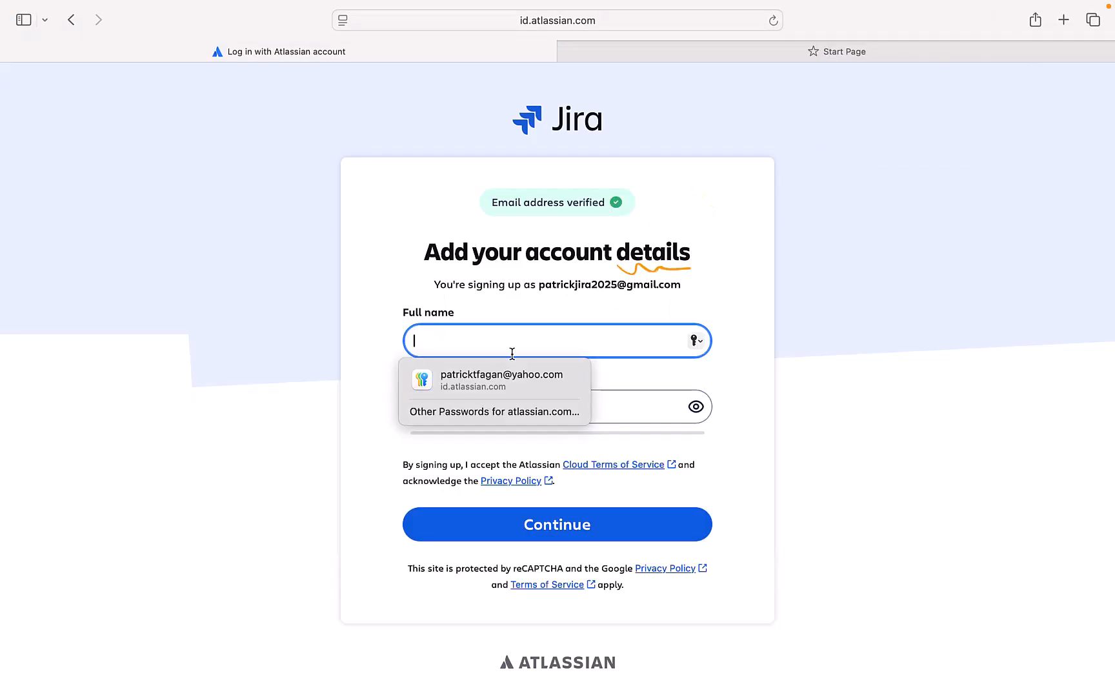
Step: Enter the full name and account password, continue, and save the password in Safari
{"action": "type", "text": "pat"}
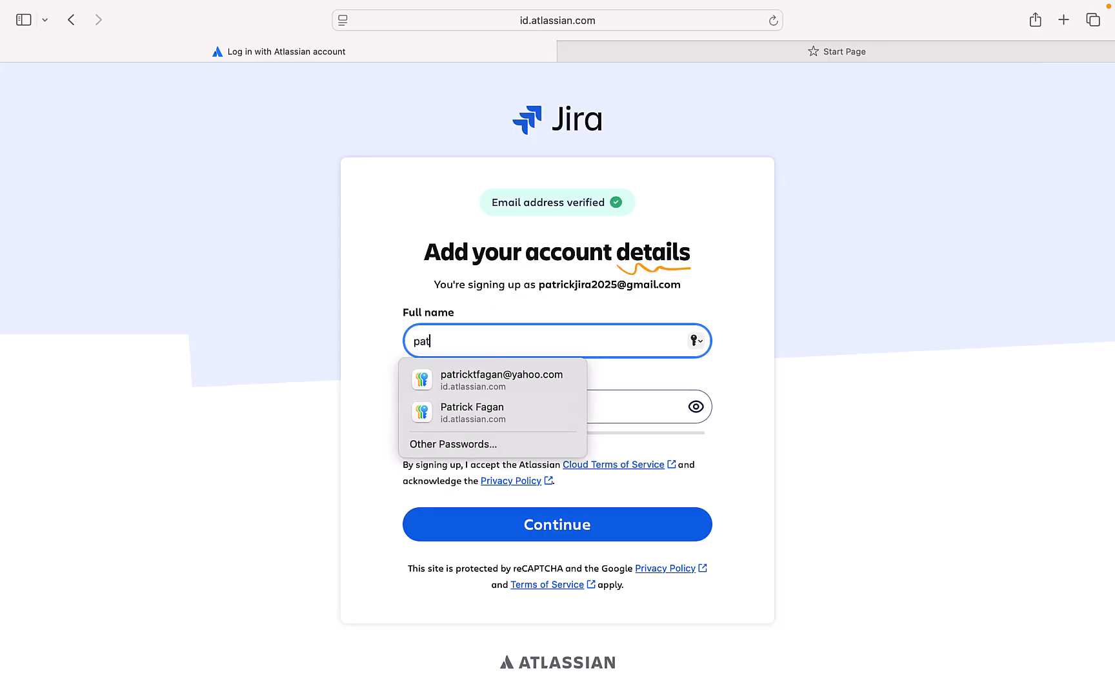
{"action": "type", "text": "rick"}
{"action": "left_click", "coordinate": [900, 234]}
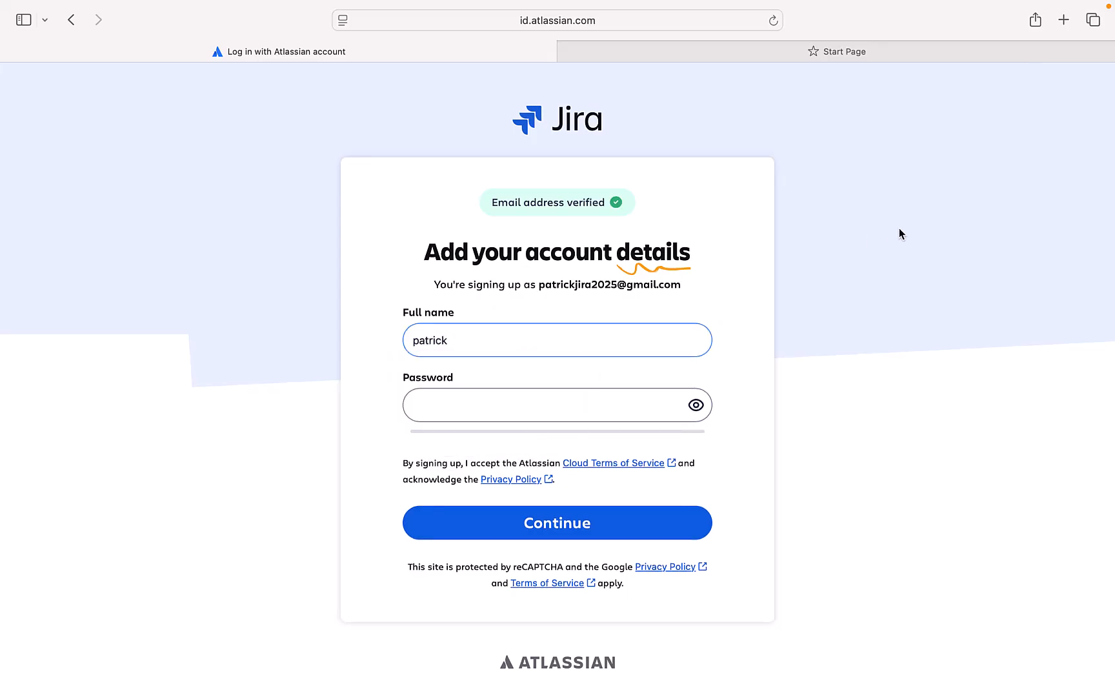
{"action": "left_click", "coordinate": [501, 413]}
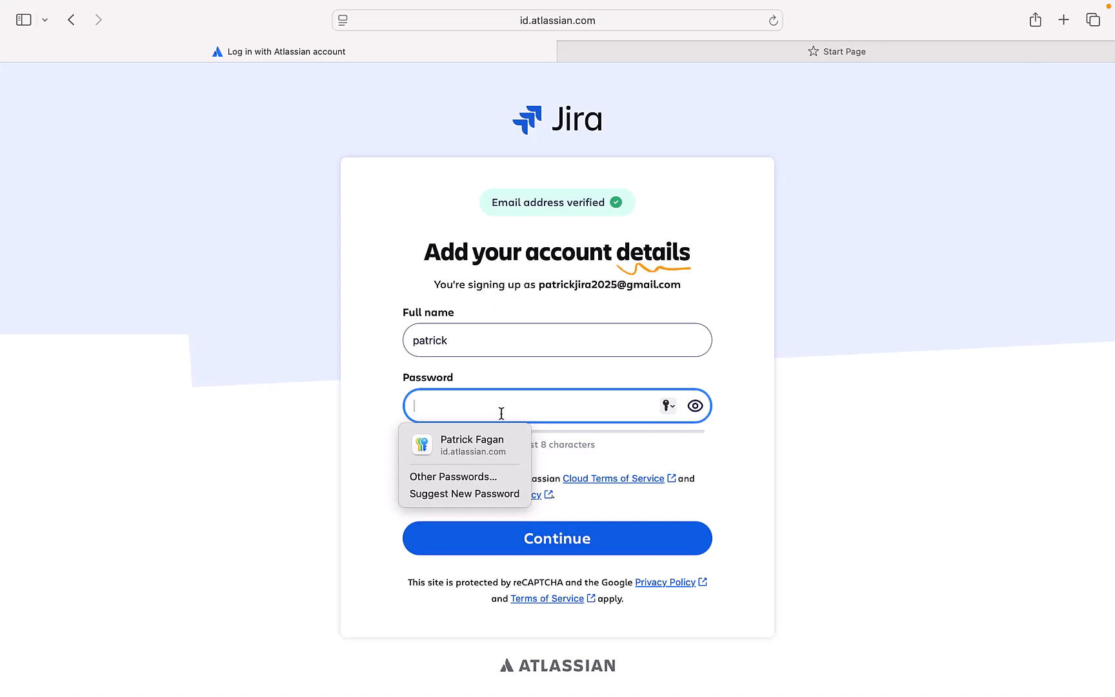
{"action": "type", "text": "••••••••"}
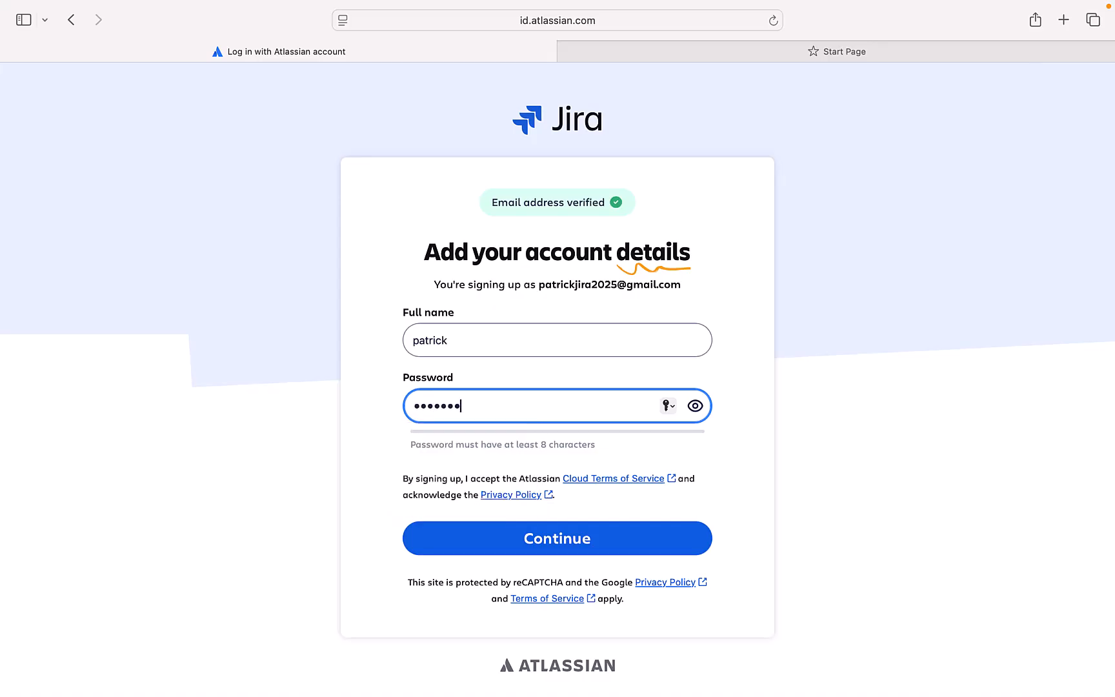
{"action": "left_click", "coordinate": [526, 547]}
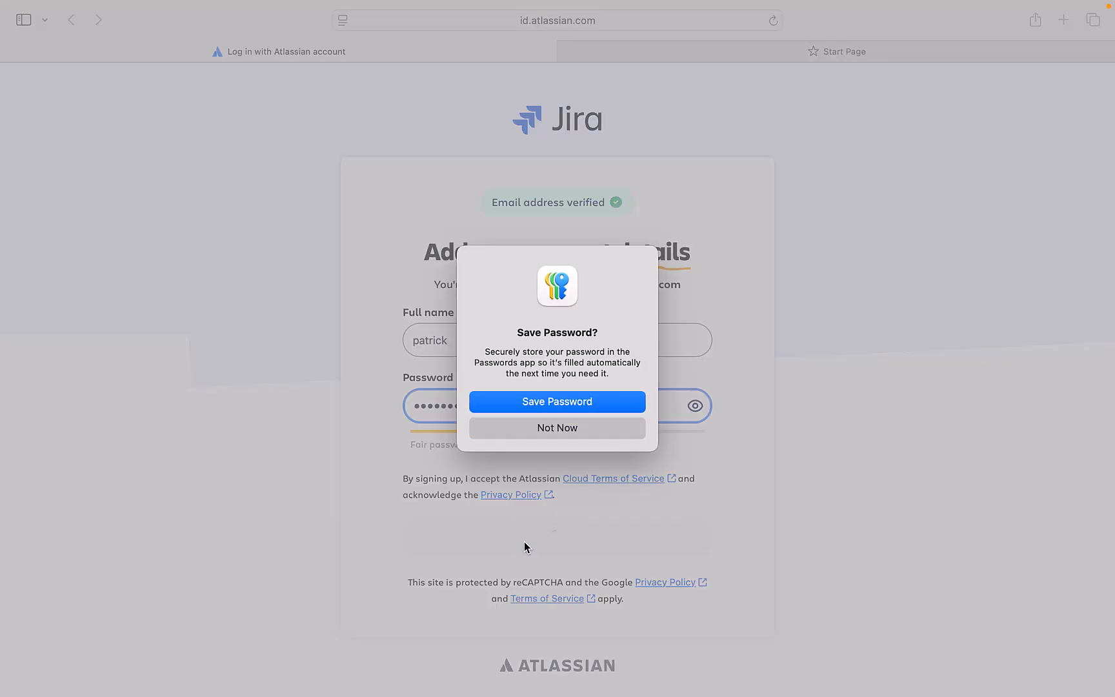
{"action": "left_click", "coordinate": [551, 402]}
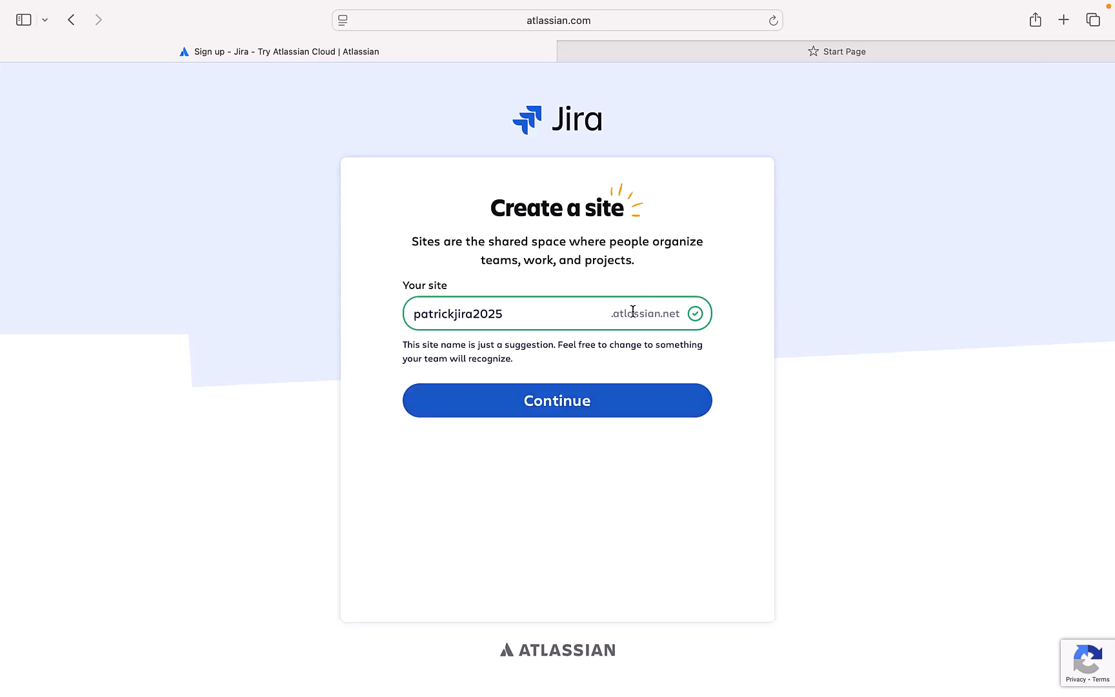
Step: Accept the suggested site name, choose Software development work, and mark the team as working in scrum
{"action": "left_click", "coordinate": [592, 405]}
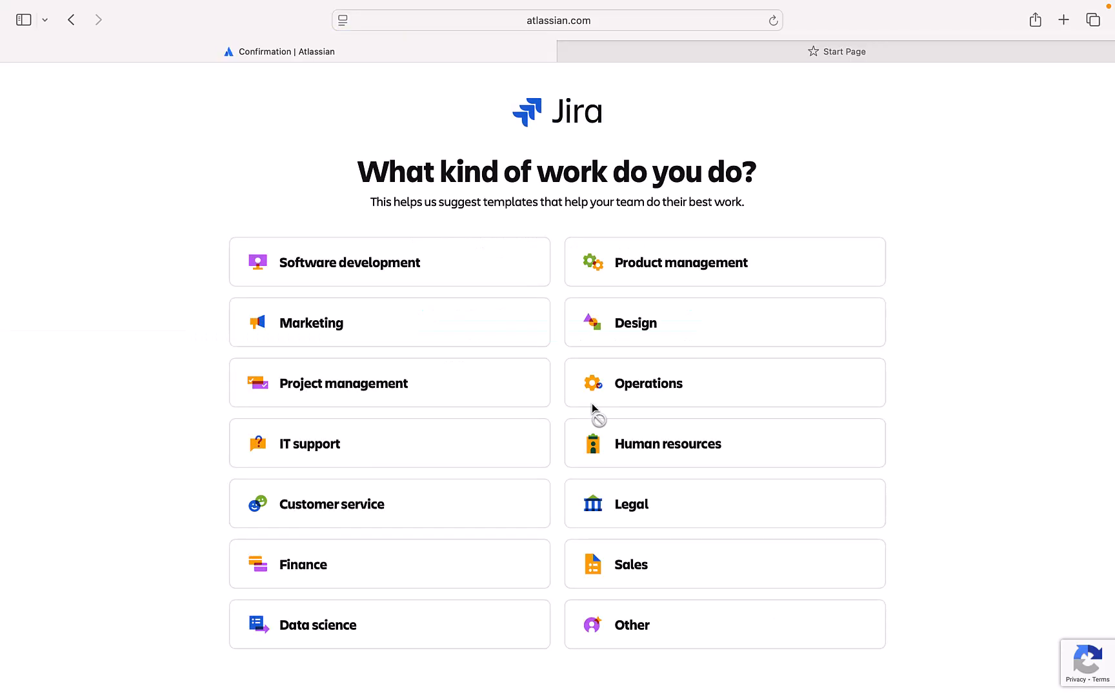
{"action": "left_click", "coordinate": [387, 283]}
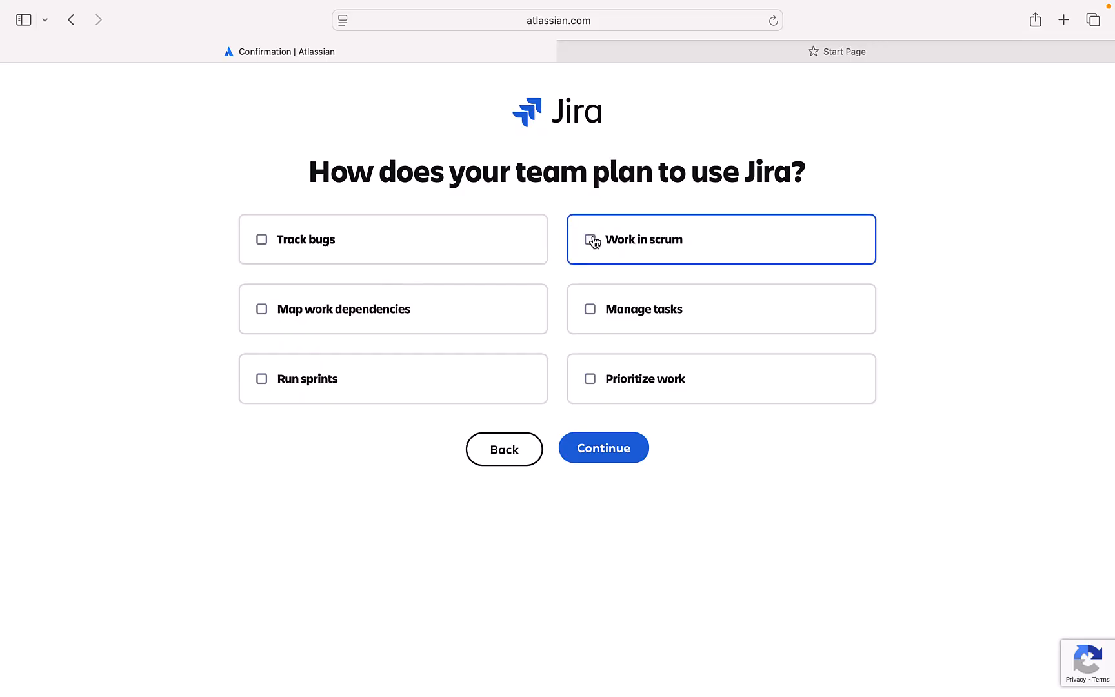
{"action": "left_click", "coordinate": [590, 240]}
{"action": "left_click", "coordinate": [608, 452]}
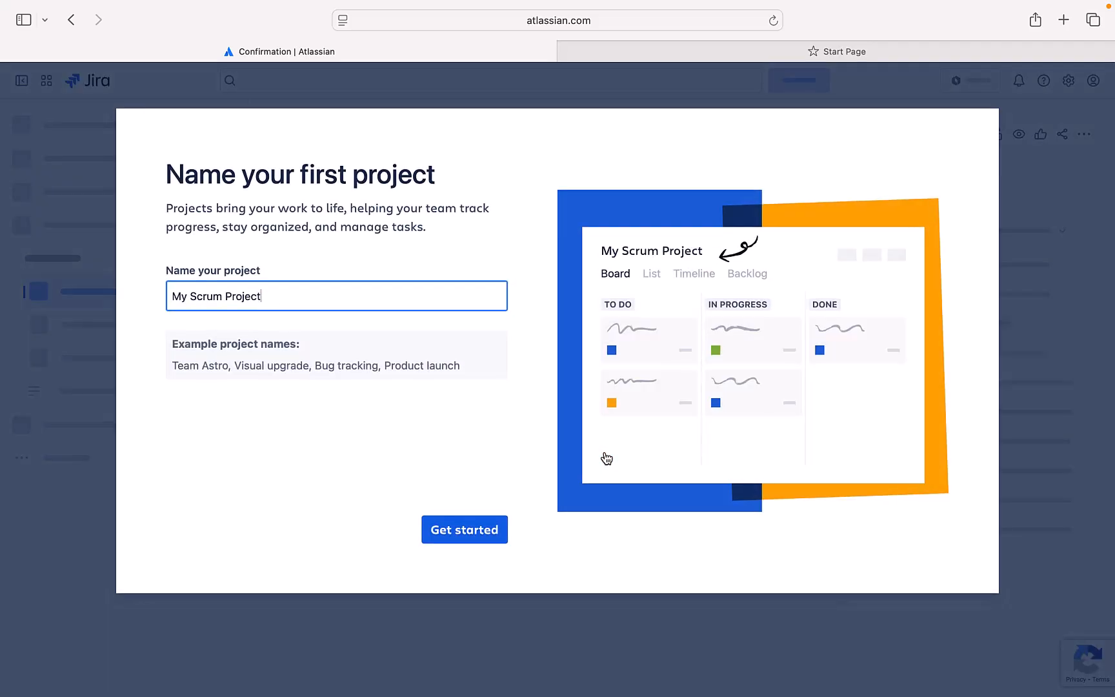
Step: Name the first project 'software dev'
{"action": "key", "text": "BackSpace"}
{"action": "key", "text": "BackSpace"}
{"action": "key", "text": "BackSpace"}
{"action": "key", "text": "BackSpace"}
{"action": "key", "text": "BackSpace"}
{"action": "key", "text": "BackSpace"}
{"action": "key", "text": "BackSpace"}
{"action": "key", "text": "BackSpace"}
{"action": "key", "text": "BackSpace"}
{"action": "key", "text": "BackSpace"}
{"action": "key", "text": "BackSpace"}
{"action": "key", "text": "BackSpace"}
{"action": "key", "text": "BackSpace"}
{"action": "key", "text": "BackSpace"}
{"action": "key", "text": "BackSpace"}
{"action": "key", "text": "BackSpace"}
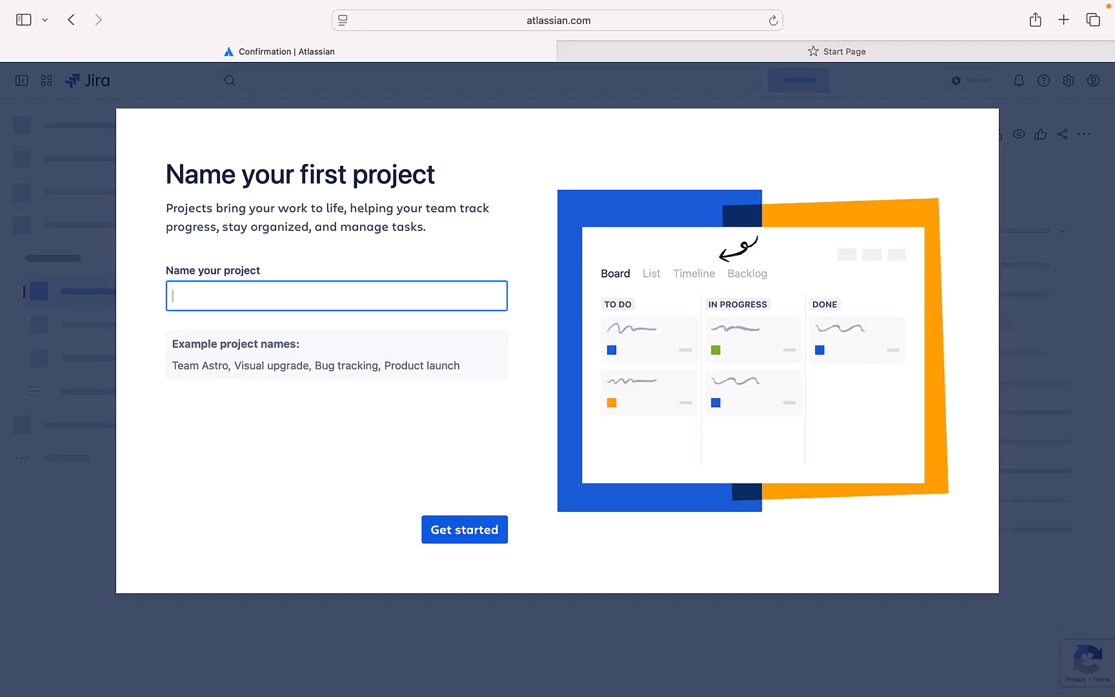
{"action": "type", "text": "software de"}
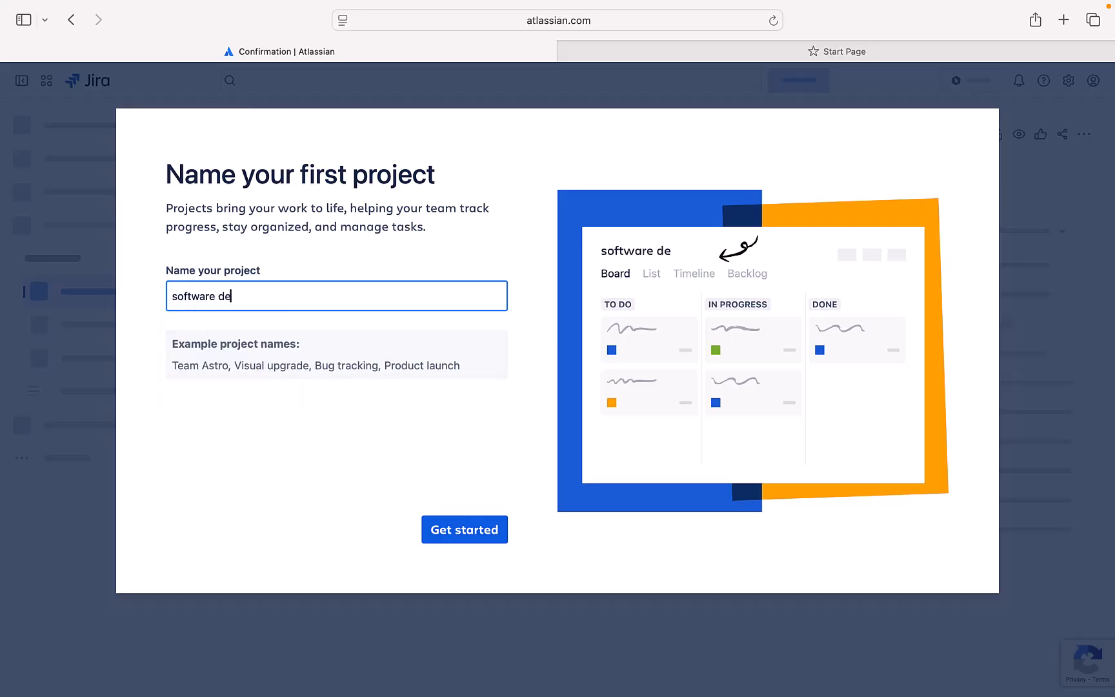
{"action": "type", "text": "v"}
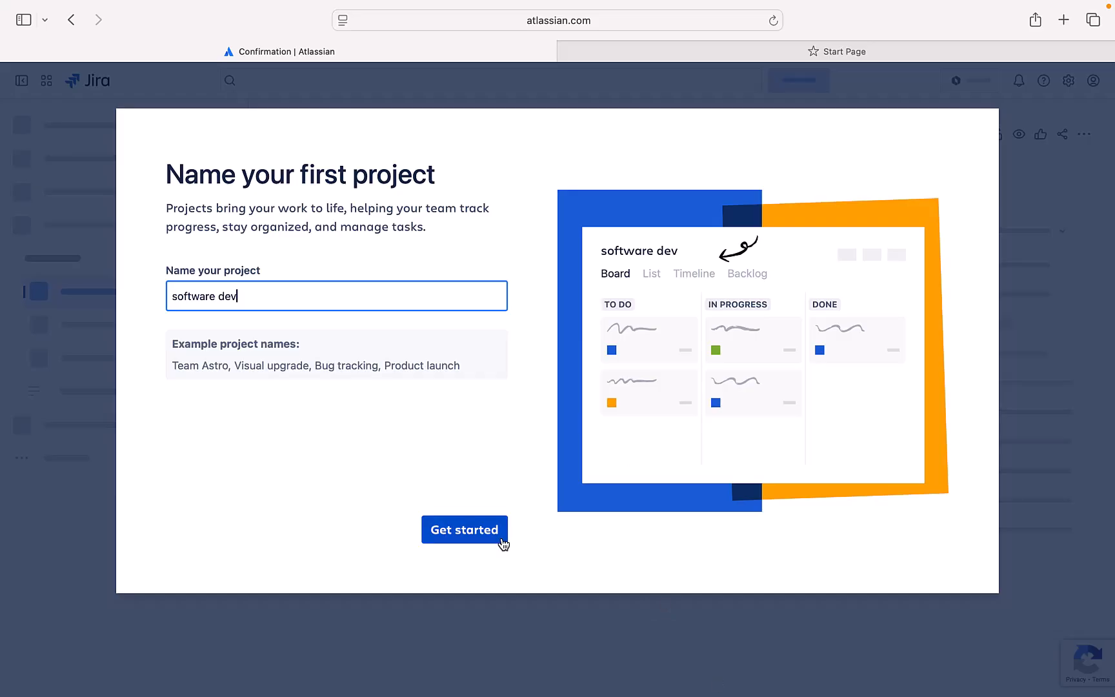
{"action": "left_click", "coordinate": [480, 533]}
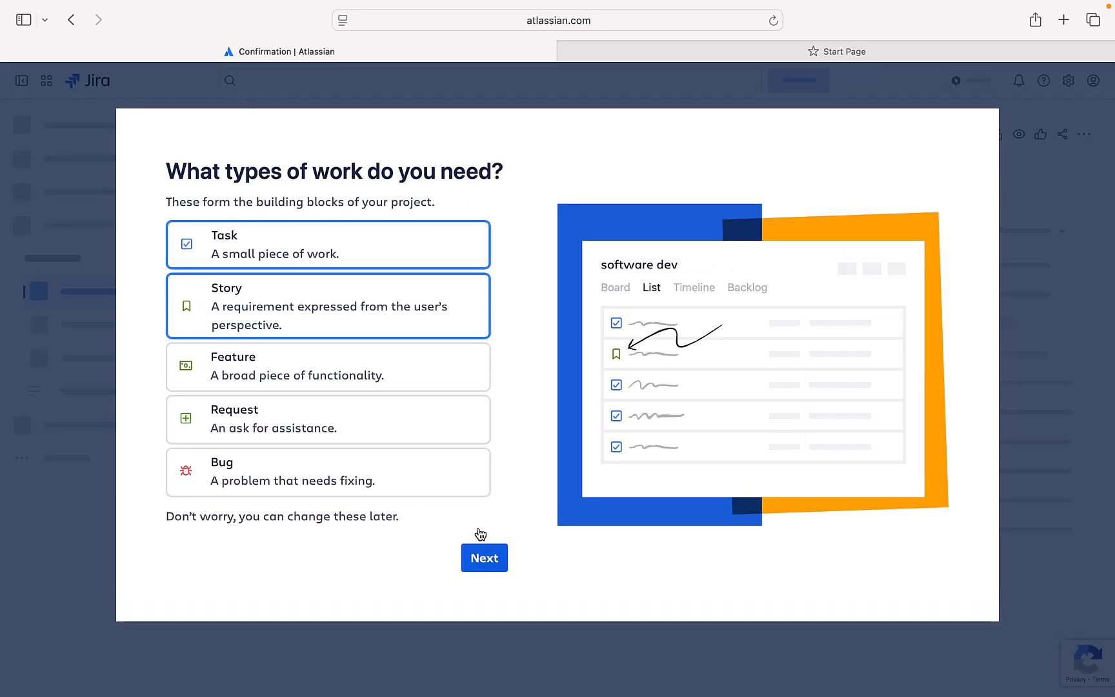
Step: Keep Task and Story work types and the To Do, In Progress, In Review, Done statuses
{"action": "left_click", "coordinate": [350, 316]}
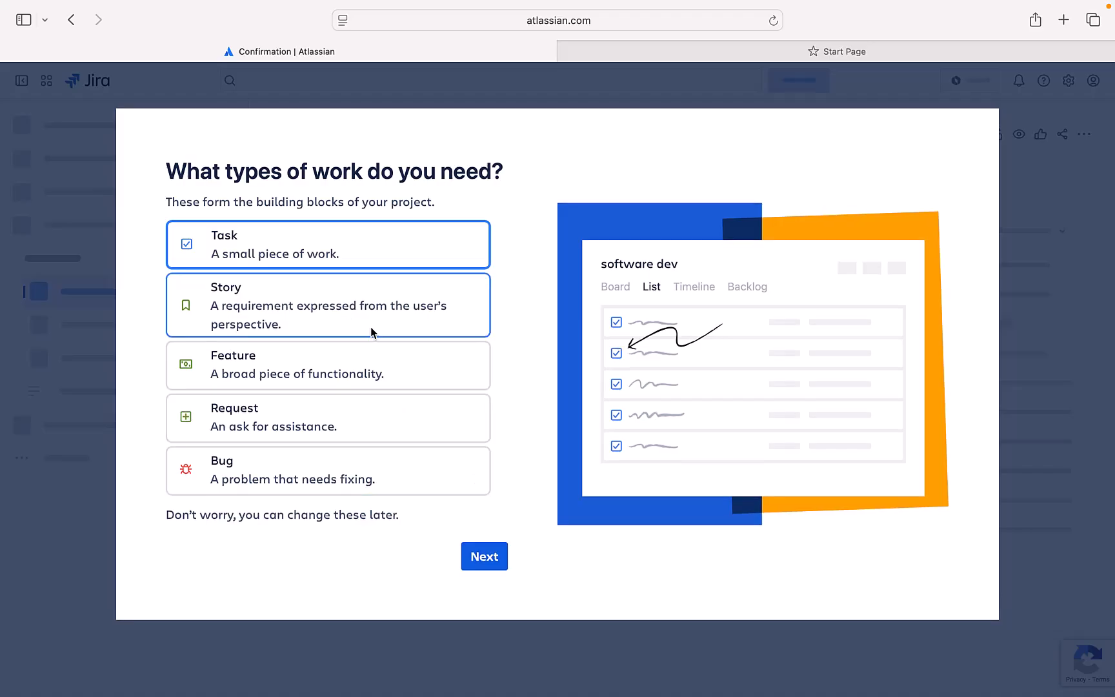
{"action": "left_click", "coordinate": [370, 307]}
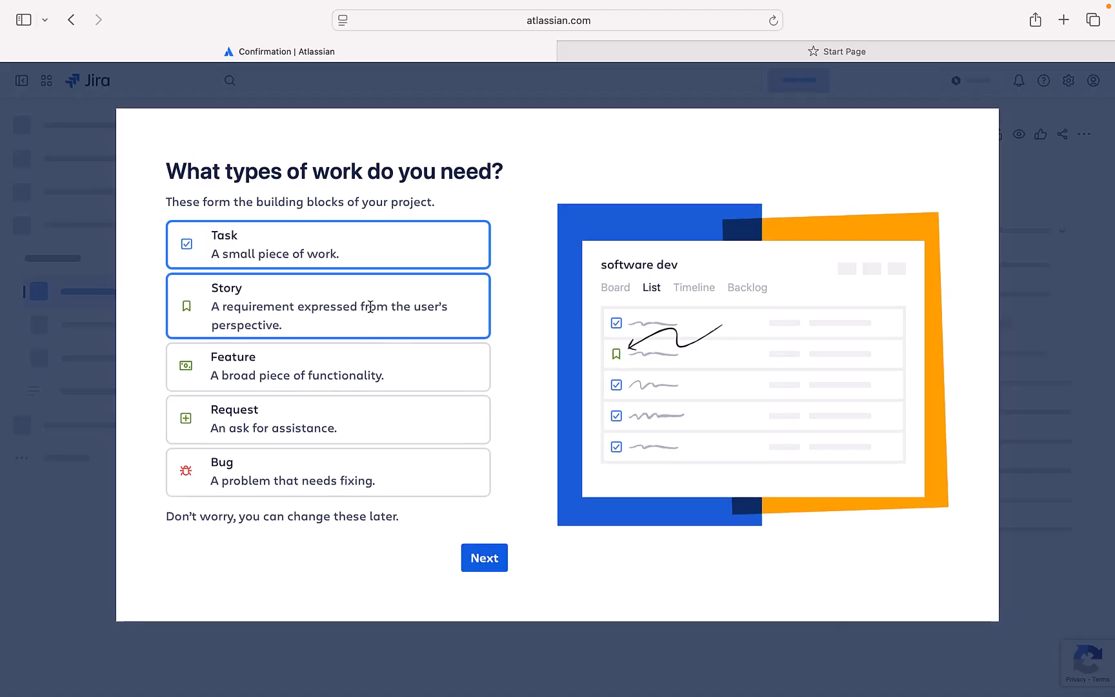
{"action": "left_click", "coordinate": [486, 559]}
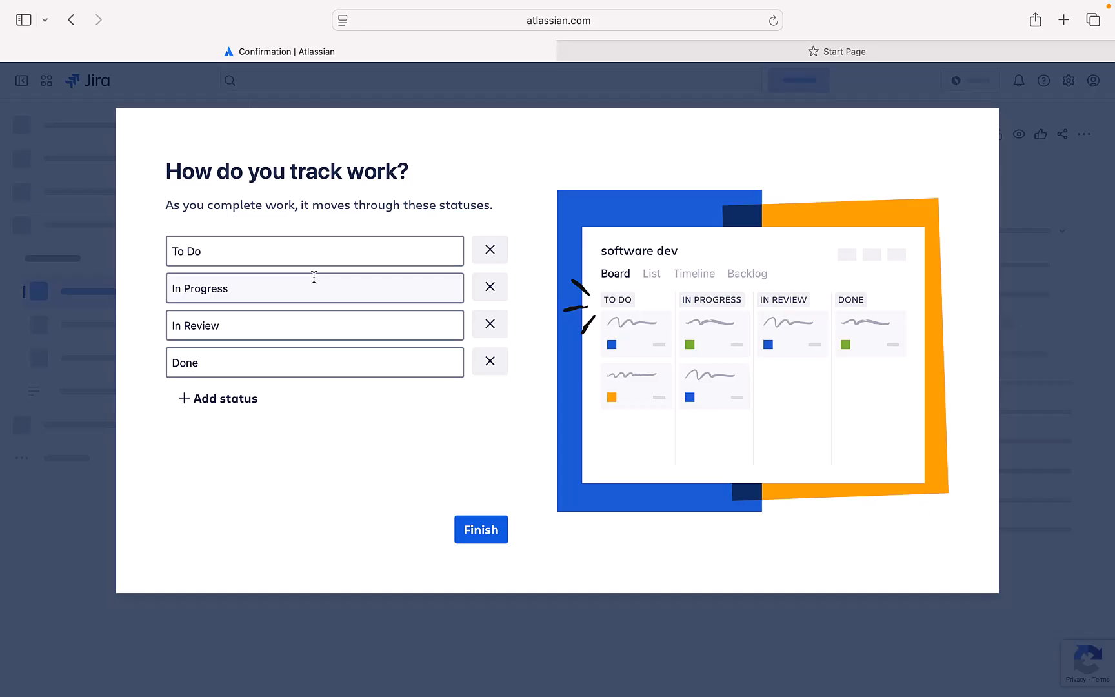
{"action": "left_click", "coordinate": [471, 531]}
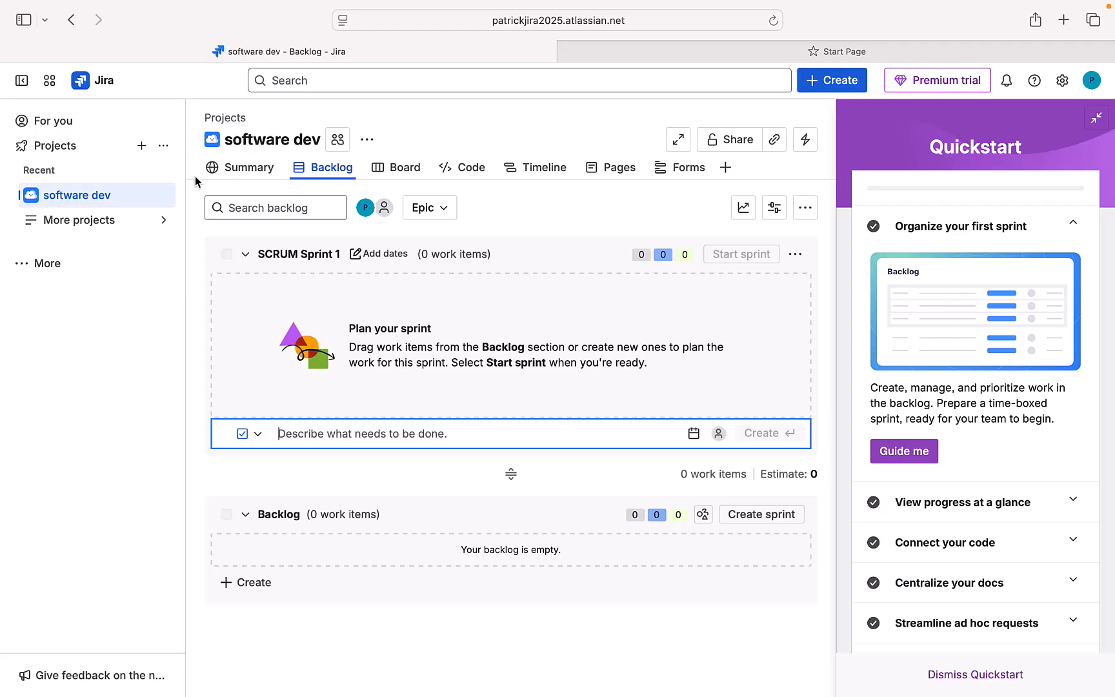
Step: Return to the For you home page, opening and discarding a New task form
{"action": "left_click", "coordinate": [99, 87]}
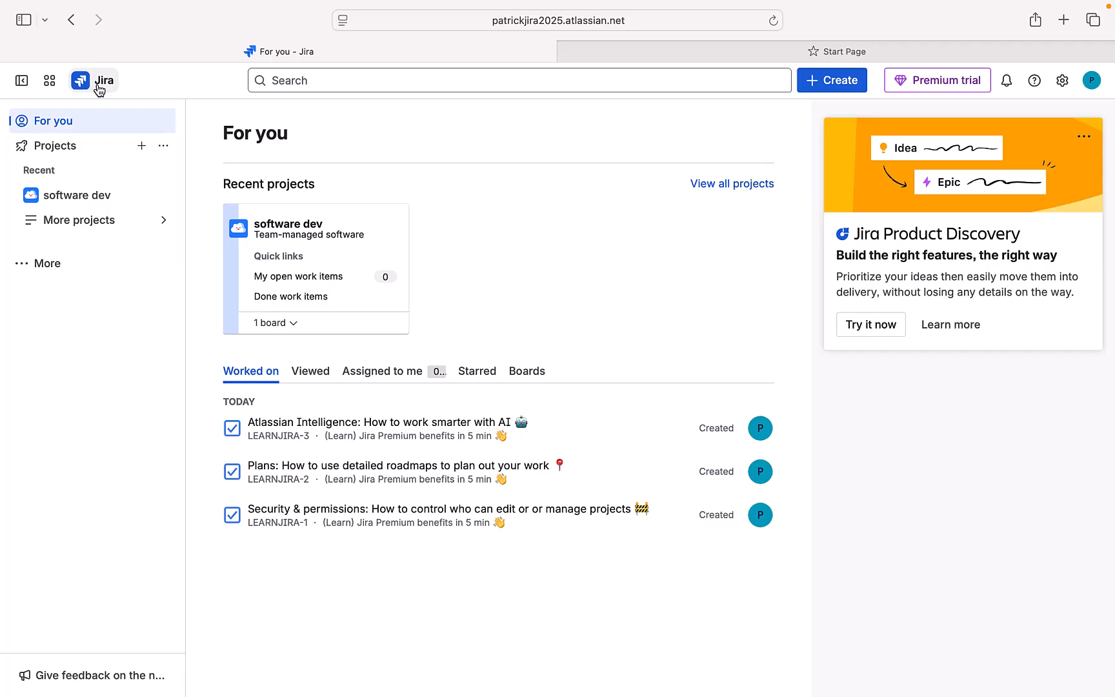
{"action": "left_click", "coordinate": [825, 81]}
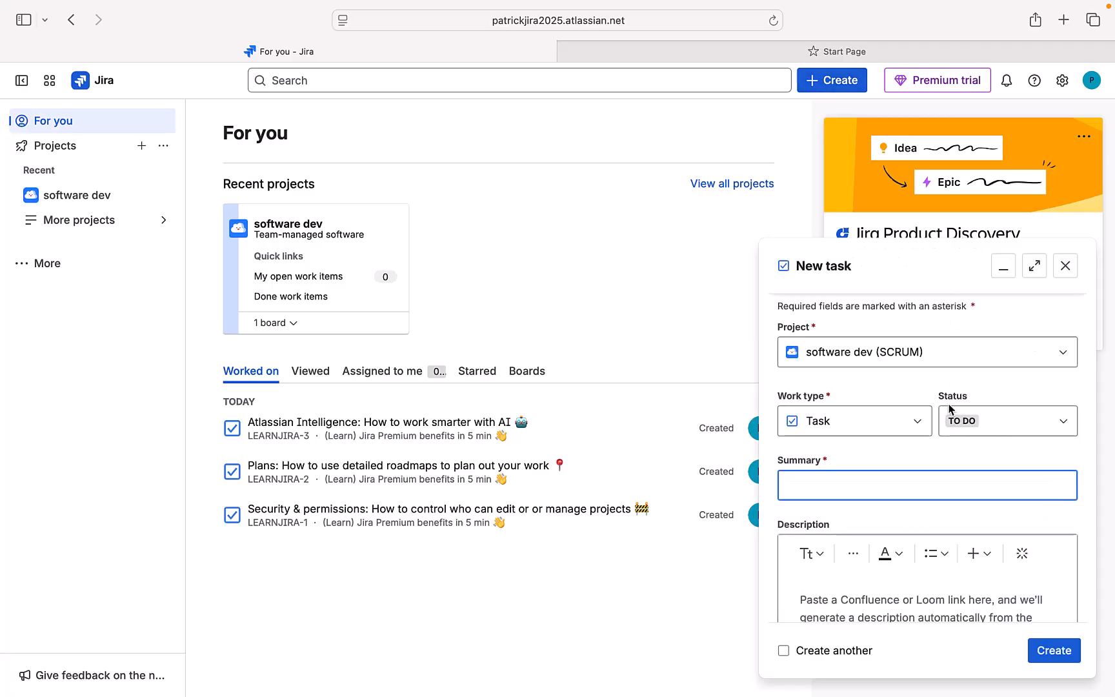
{"action": "left_click", "coordinate": [1066, 267]}
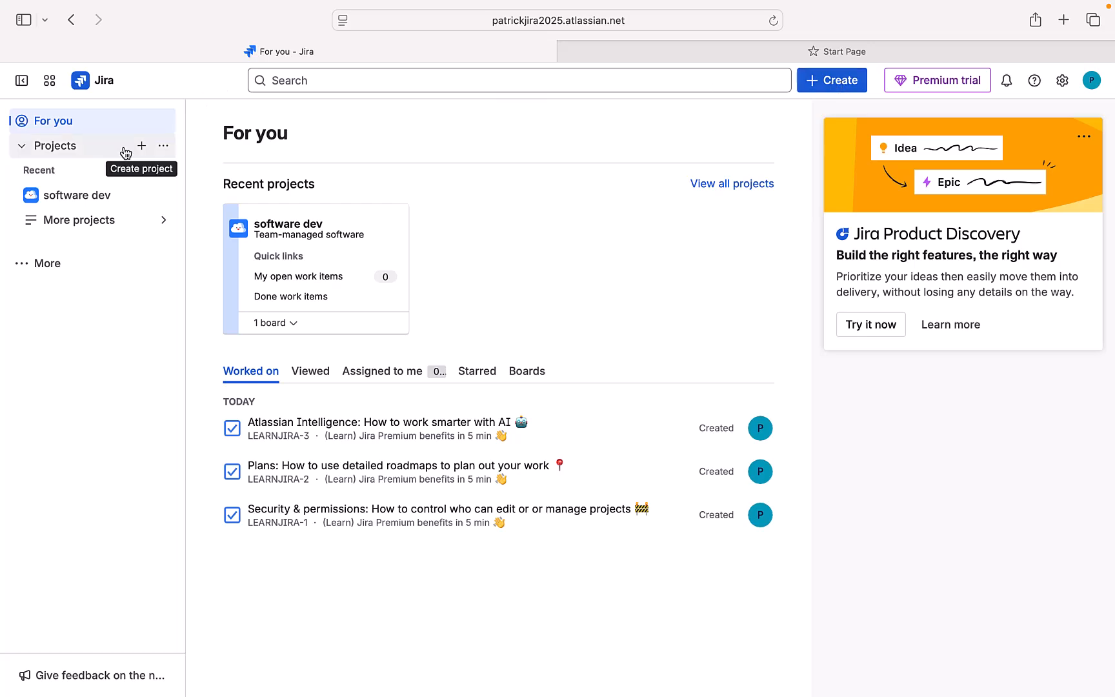
Step: Go to the projects list via Search and start a new project to reach Project templates
{"action": "left_click", "coordinate": [327, 77]}
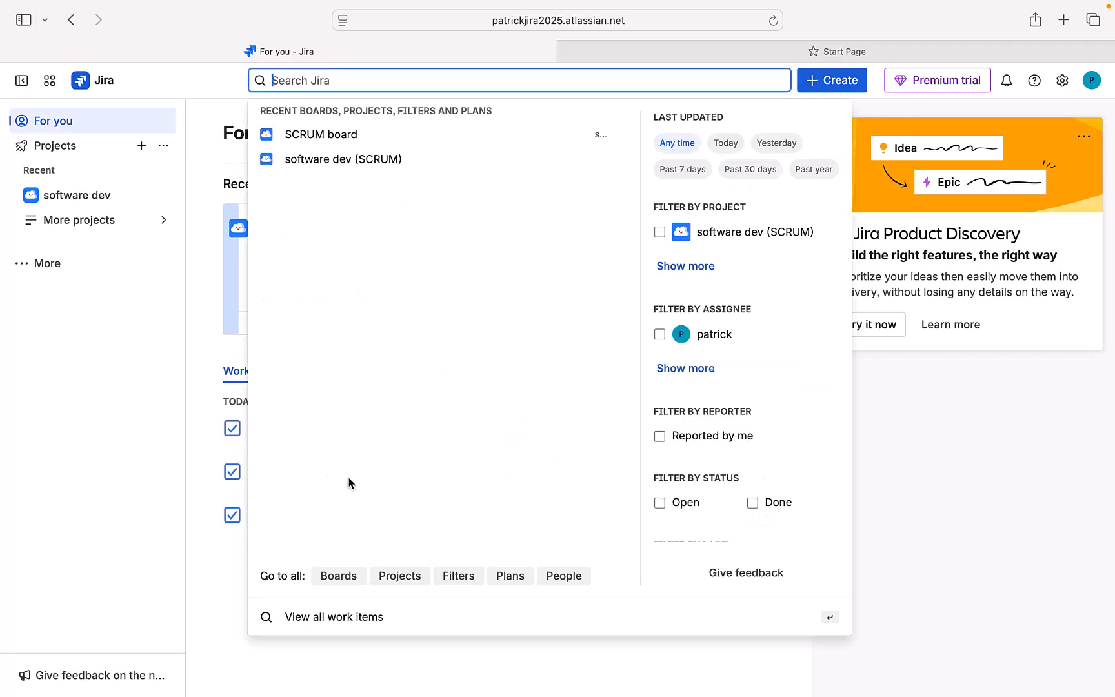
{"action": "left_click", "coordinate": [397, 584]}
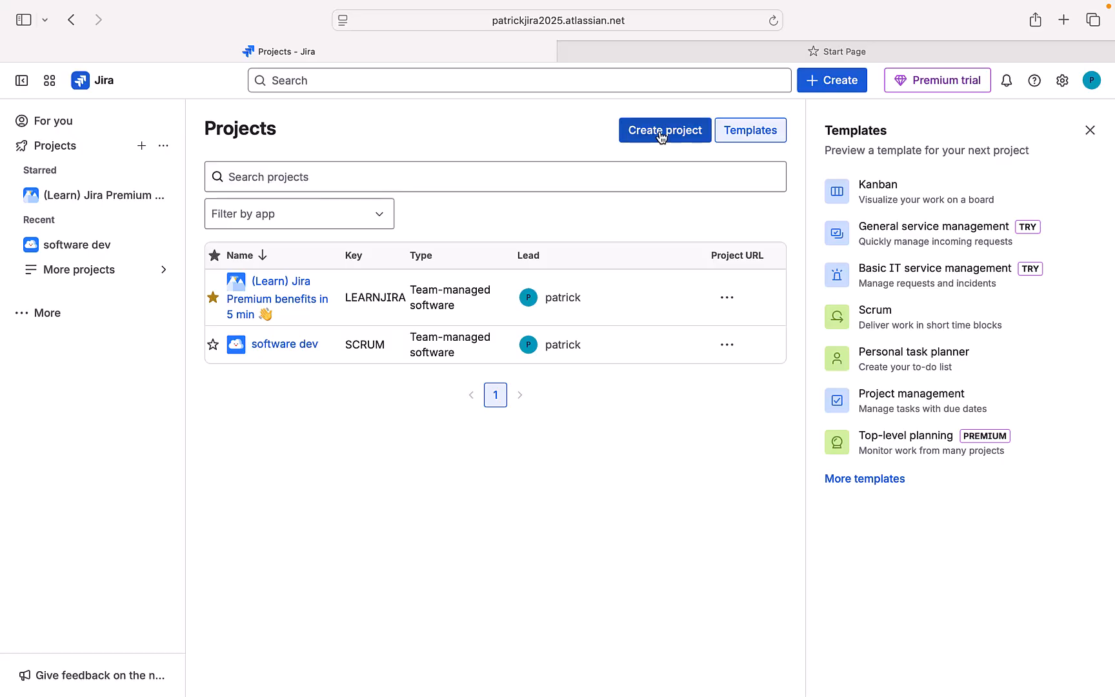
{"action": "left_click", "coordinate": [142, 151]}
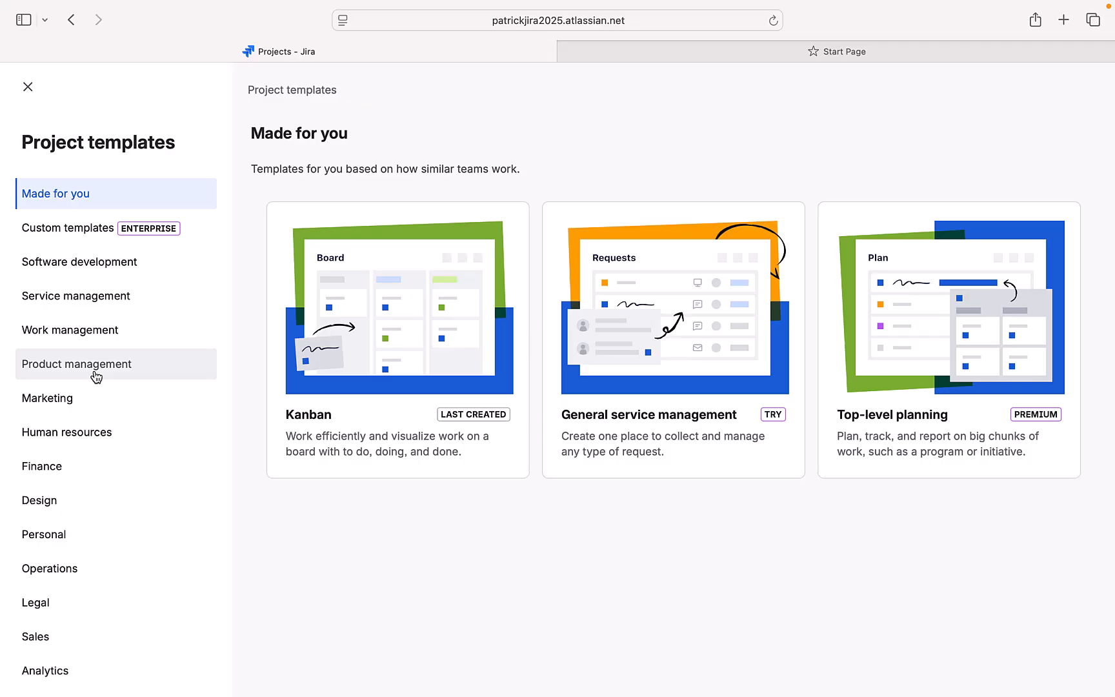
Step: Pick the Scrum template from the Software development category and use it for the project
{"action": "scroll", "coordinate": [93, 374], "scroll_direction": "down", "scroll_amount": 3}
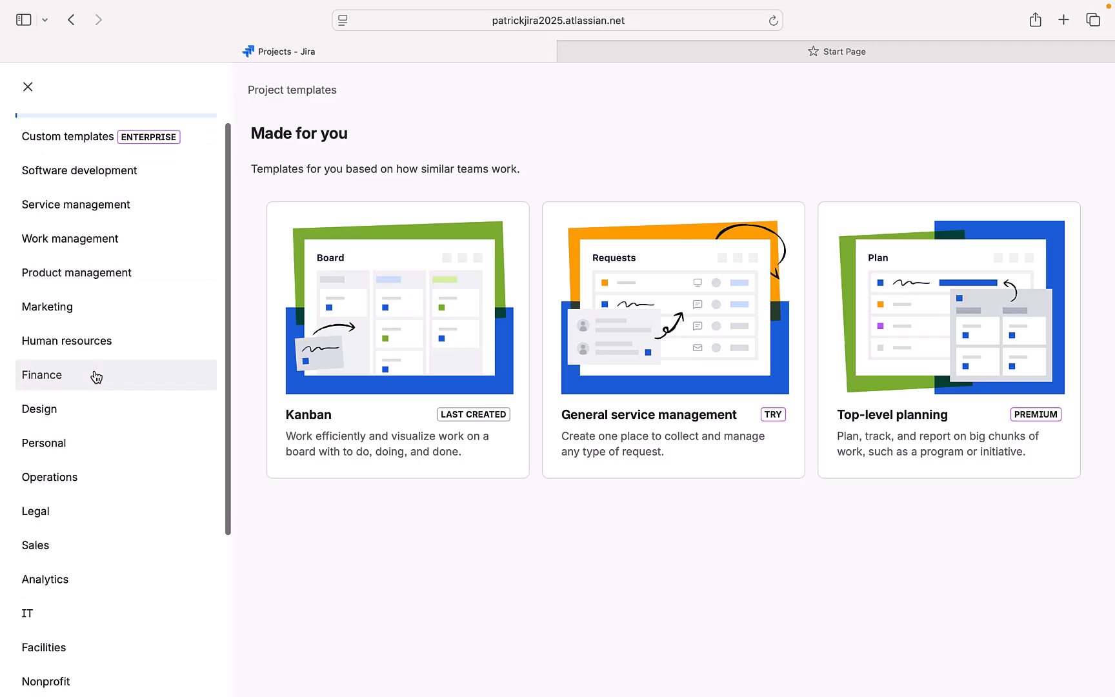
{"action": "scroll", "coordinate": [92, 378], "scroll_direction": "up", "scroll_amount": 3}
{"action": "left_click", "coordinate": [76, 273]}
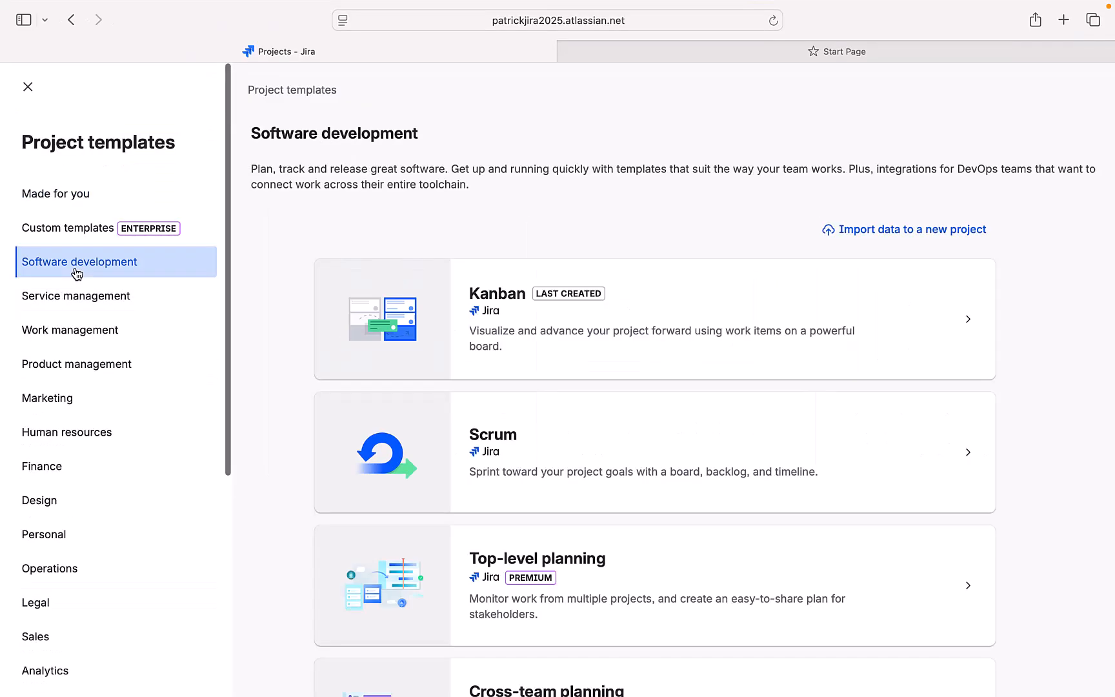
{"action": "left_click", "coordinate": [384, 447]}
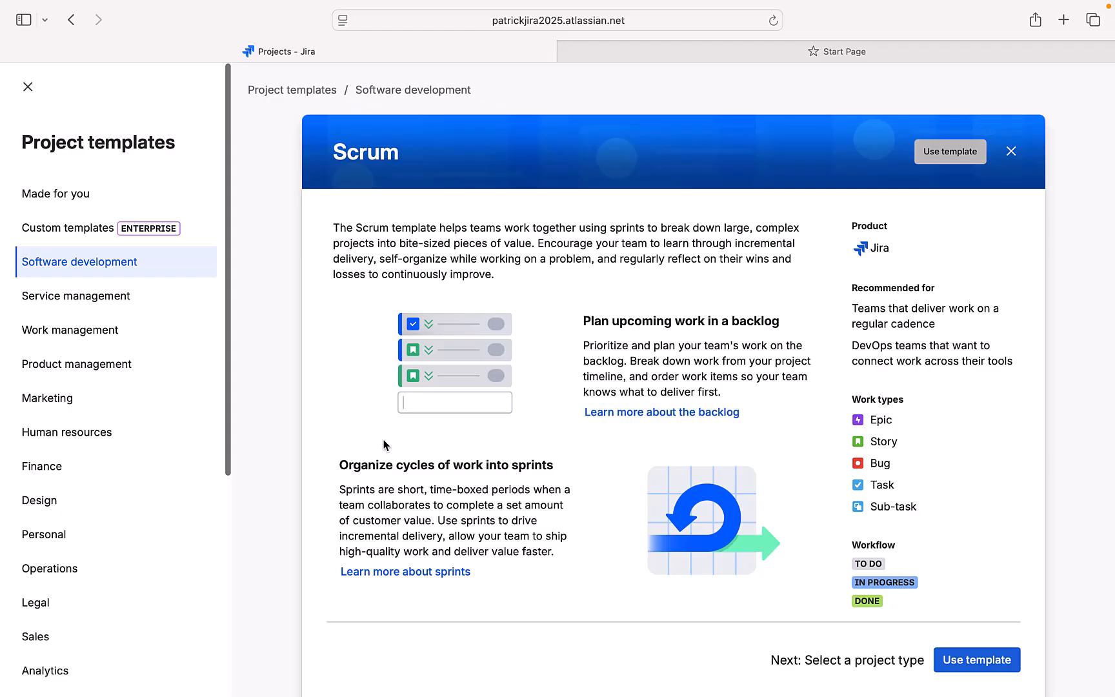
{"action": "left_click", "coordinate": [964, 668]}
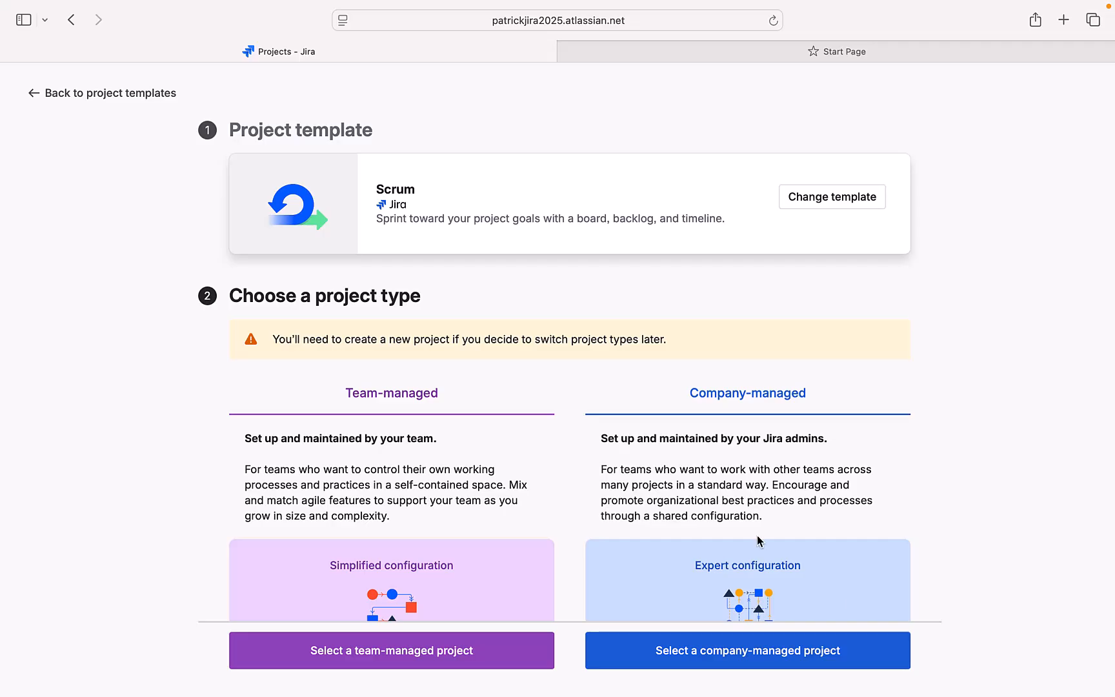
Step: Choose a team-managed project and place the cursor in the project Name field
{"action": "left_click", "coordinate": [390, 667]}
{"action": "left_click", "coordinate": [325, 366]}
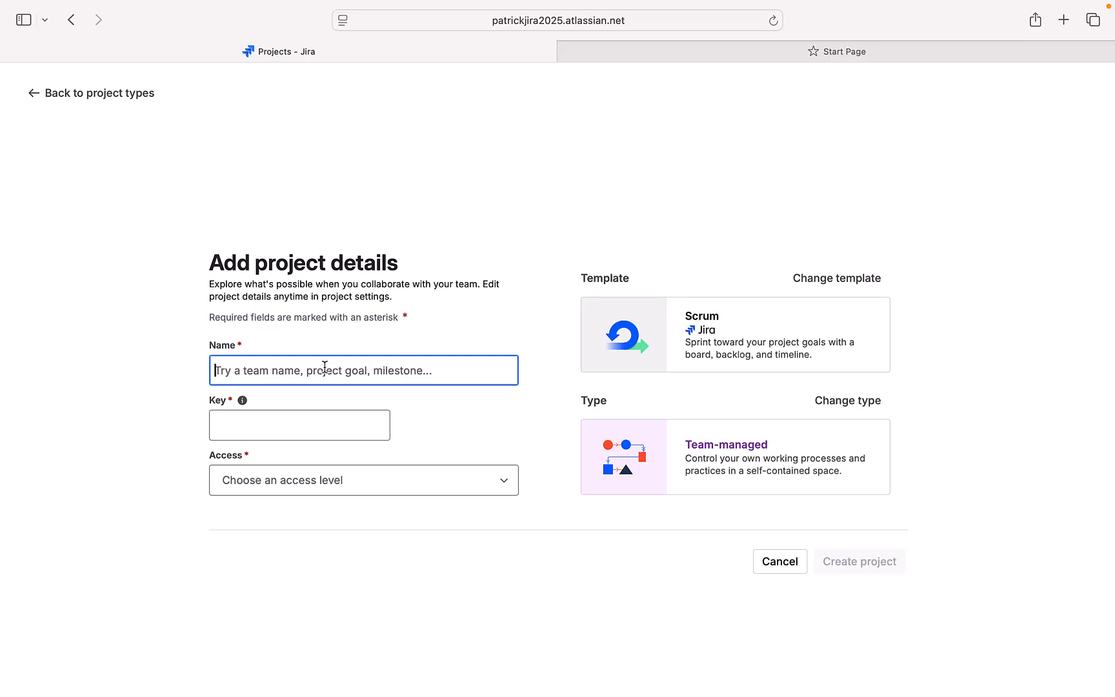
Step: Name the project 'software dev rev1' (key SDR) and set its access to Open
{"action": "type", "text": "s"}
{"action": "key", "text": "BackSpace"}
{"action": "type", "text": "so"}
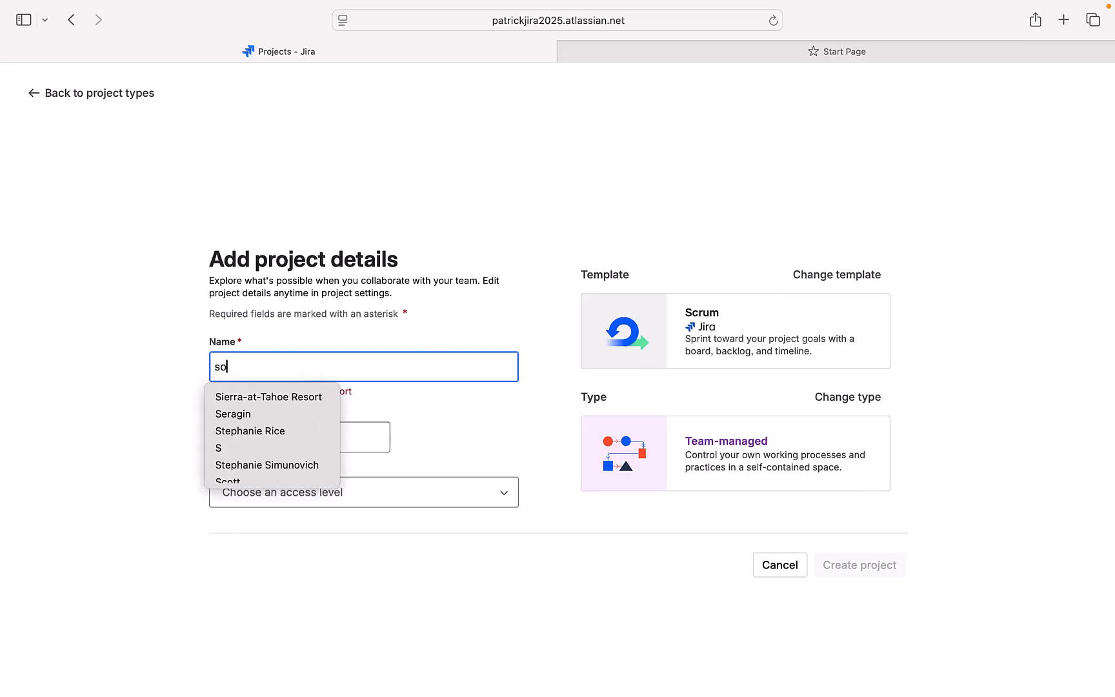
{"action": "type", "text": "ftware "}
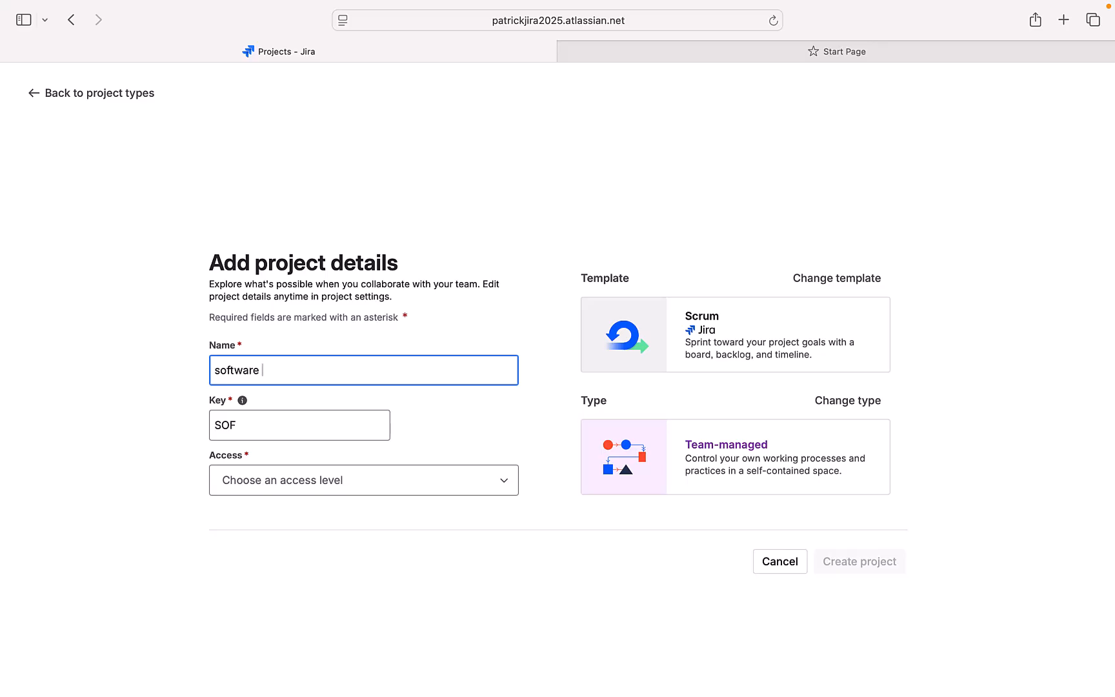
{"action": "type", "text": "dev rev1"}
{"action": "left_click", "coordinate": [408, 485]}
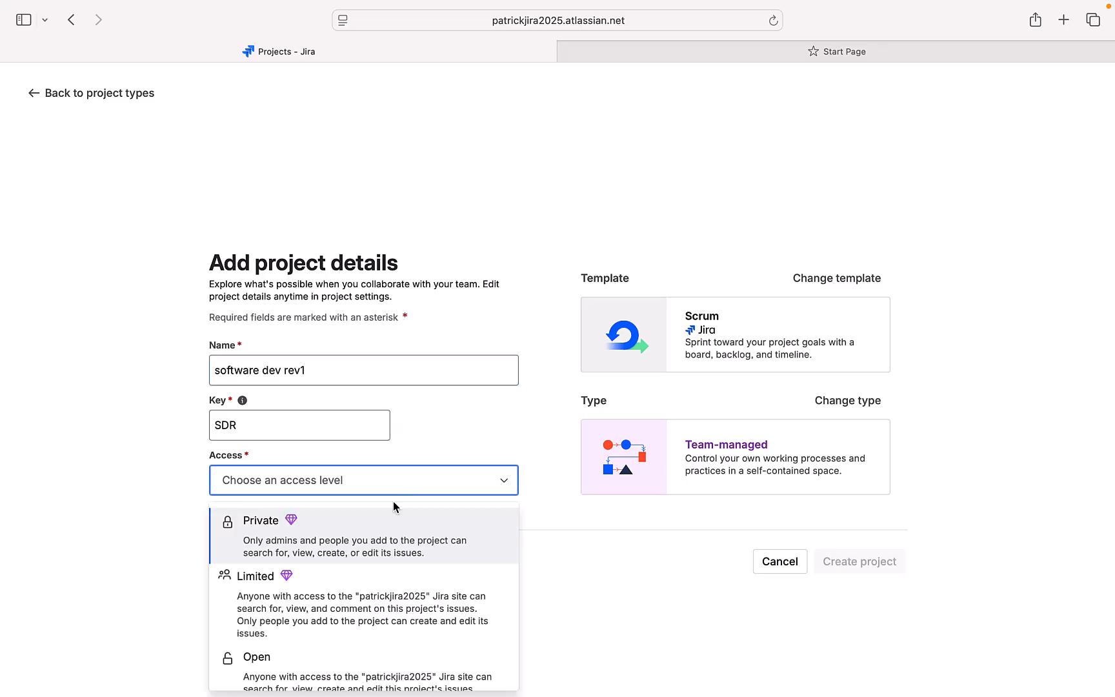
{"action": "scroll", "coordinate": [365, 576], "scroll_direction": "down", "scroll_amount": 1}
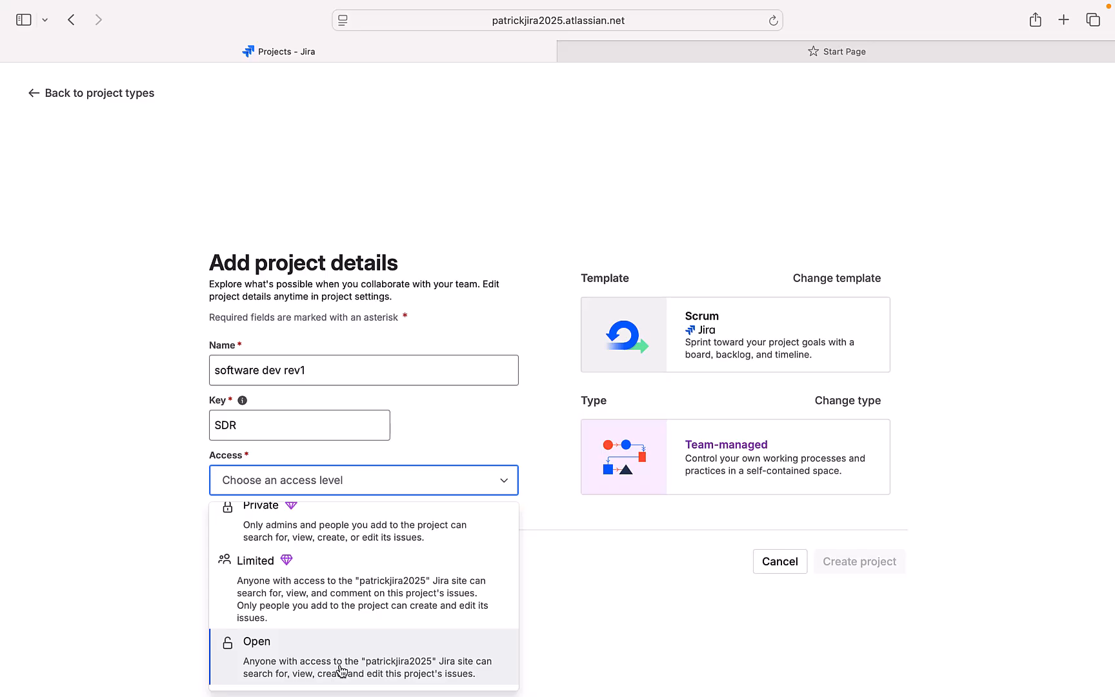
{"action": "left_click", "coordinate": [341, 665]}
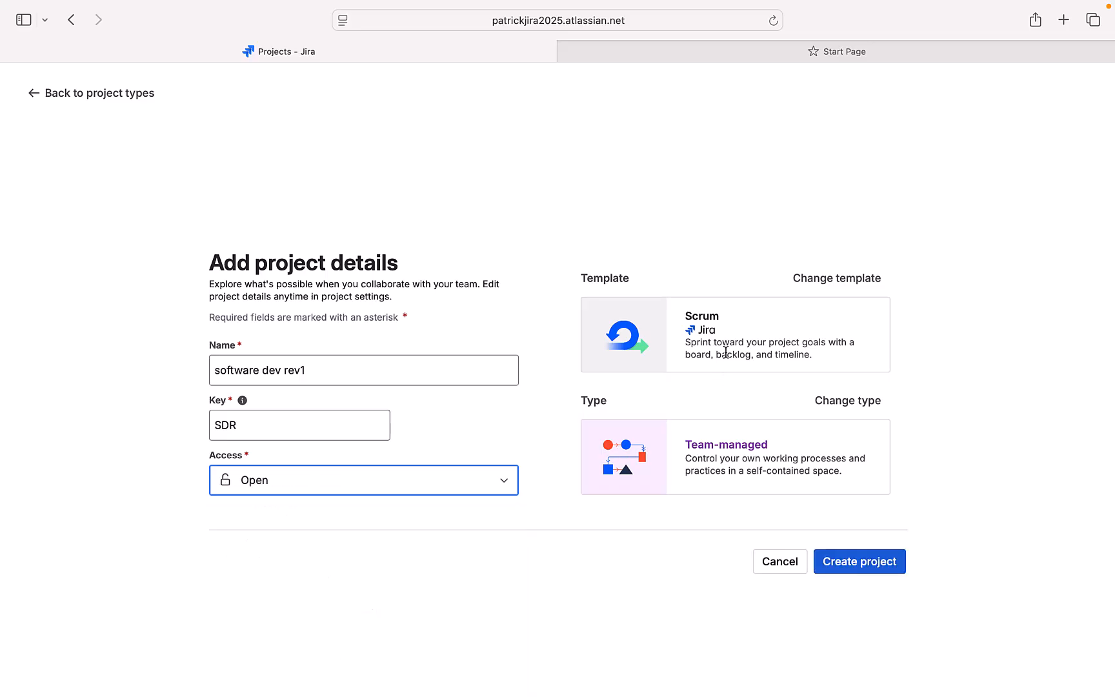
Step: Create the software dev rev1 project, dismiss the success notice, and skip inviting teammates
{"action": "left_click", "coordinate": [863, 571]}
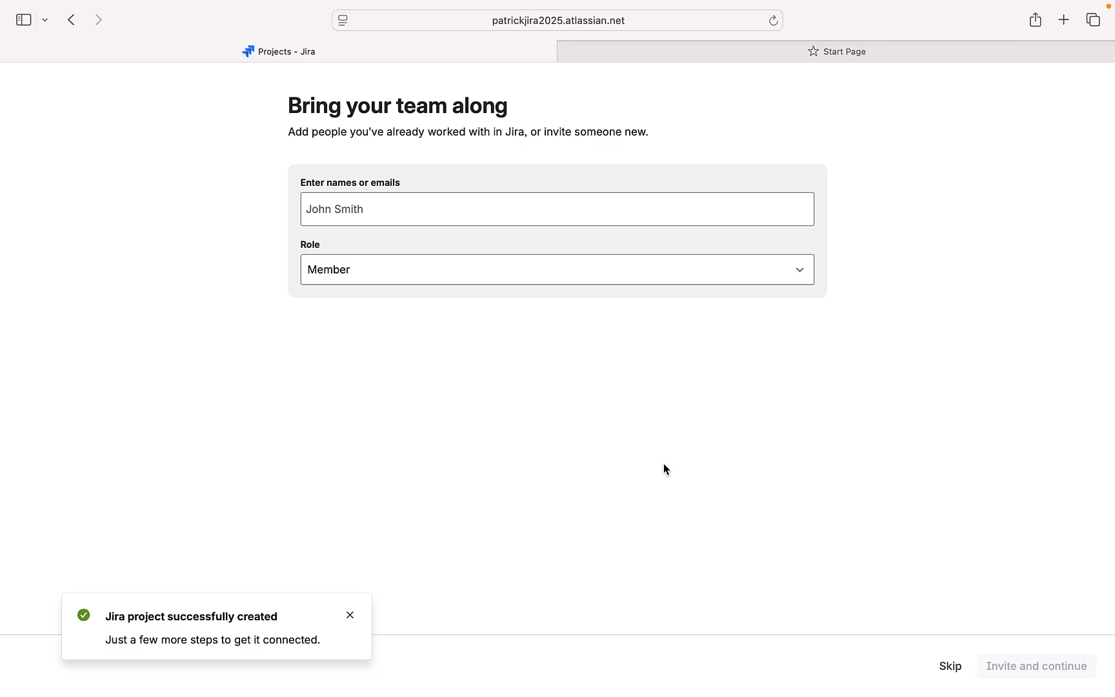
{"action": "left_click", "coordinate": [348, 618]}
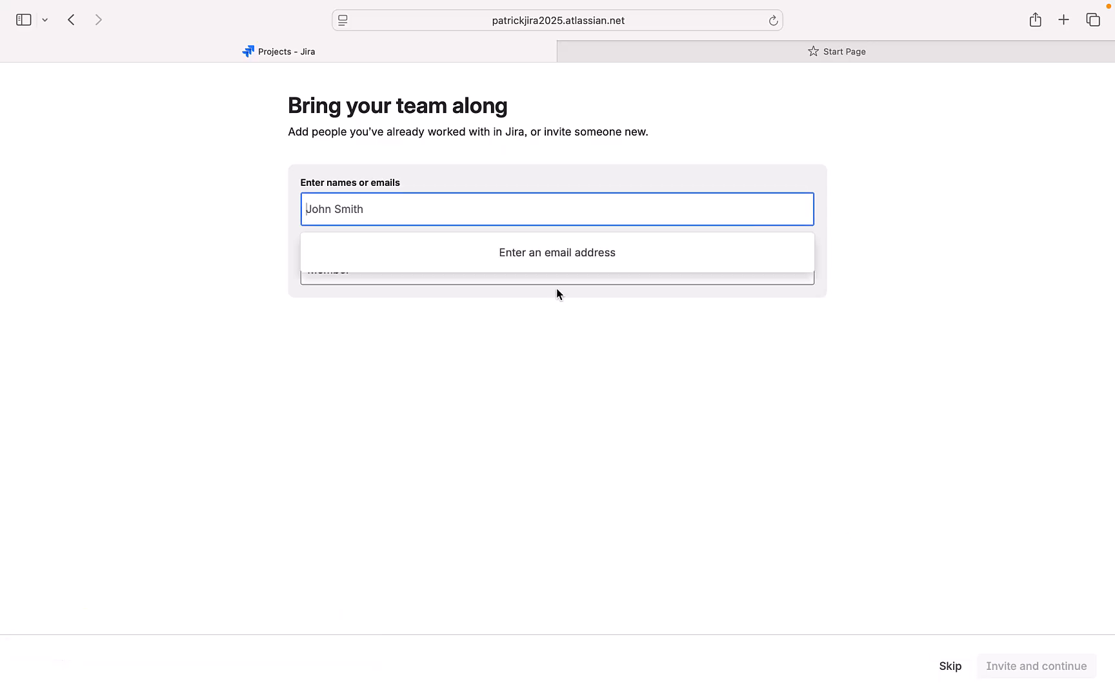
{"action": "left_click", "coordinate": [950, 666]}
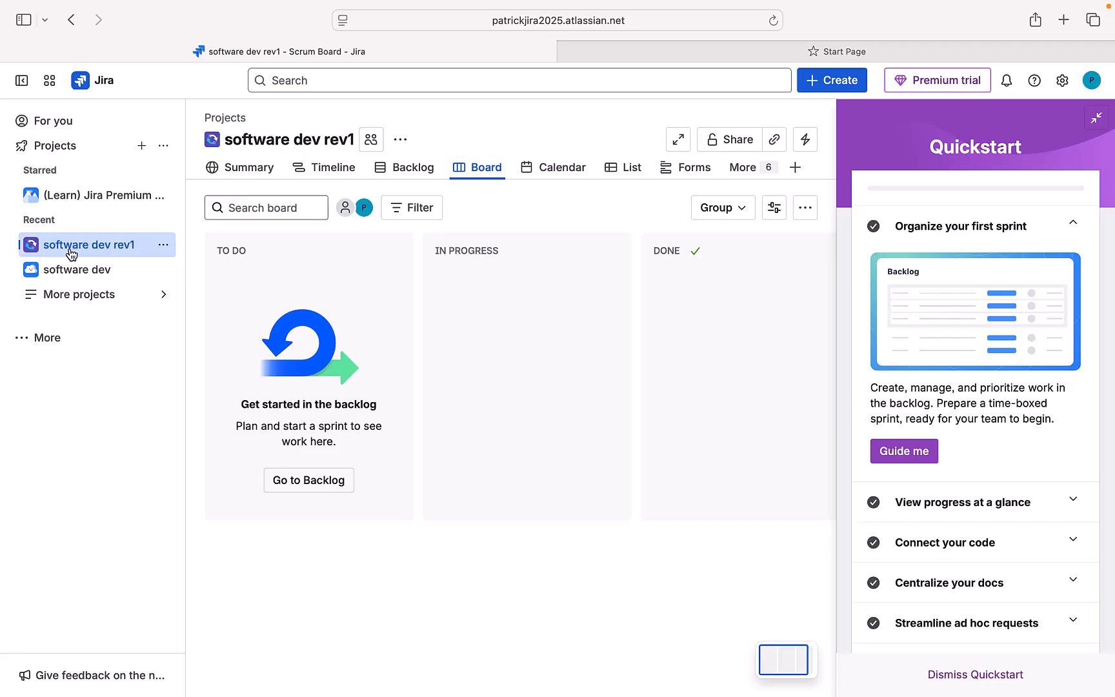
Step: Reopen software dev rev1 from the home page's Recent list and collapse the Quickstart guide
{"action": "left_click", "coordinate": [100, 80]}
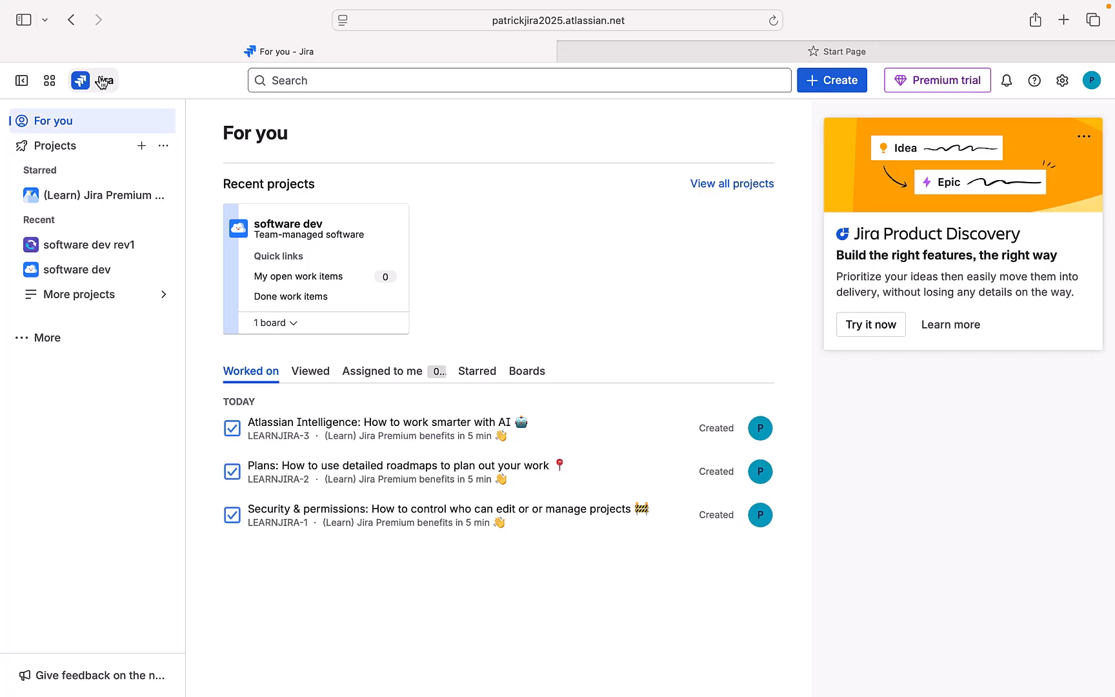
{"action": "left_click", "coordinate": [54, 249]}
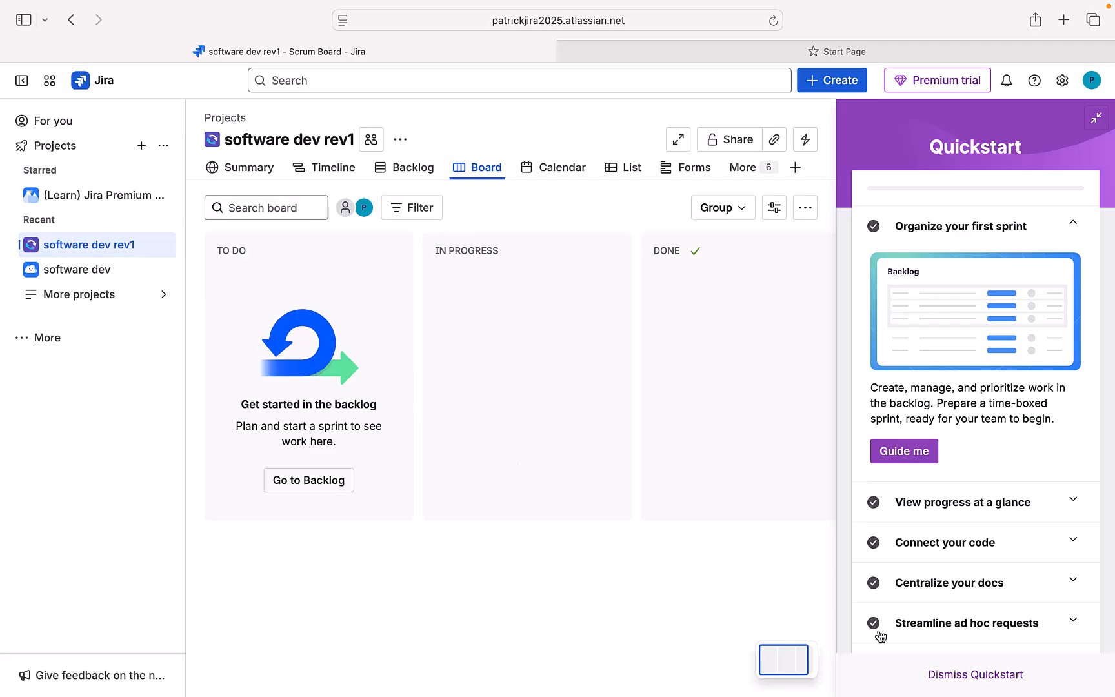
{"action": "left_click", "coordinate": [966, 678]}
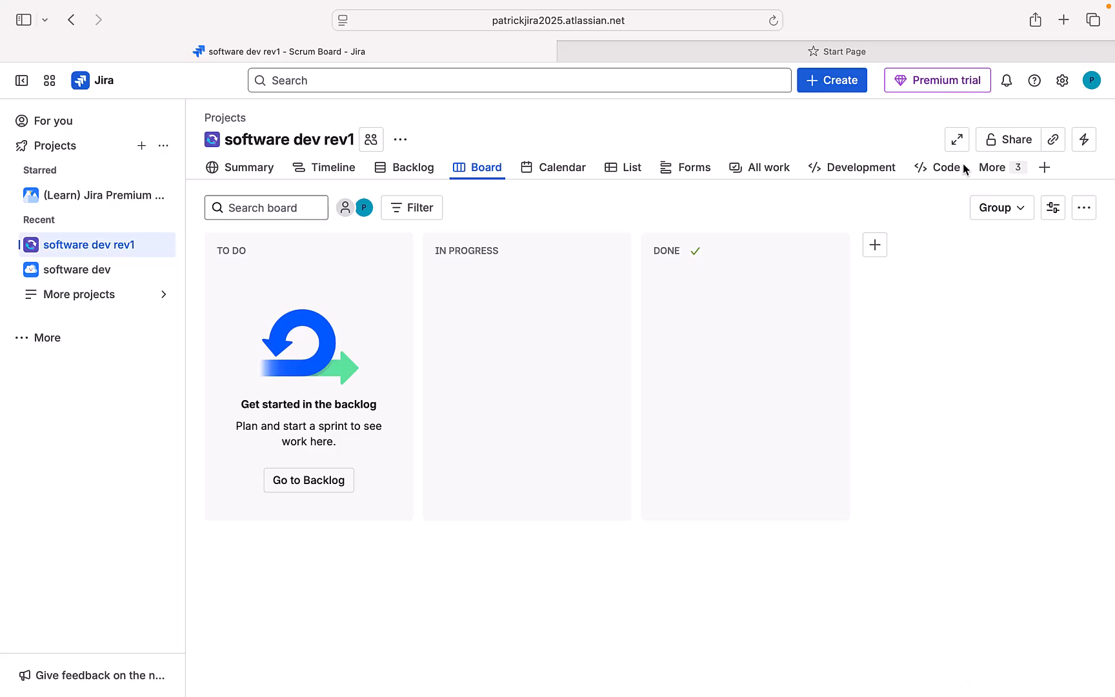
{"action": "mouse_move", "coordinate": [872, 3]}
Step: Open the backlog and add a work item titled 'Logo'
{"action": "left_click", "coordinate": [418, 169]}
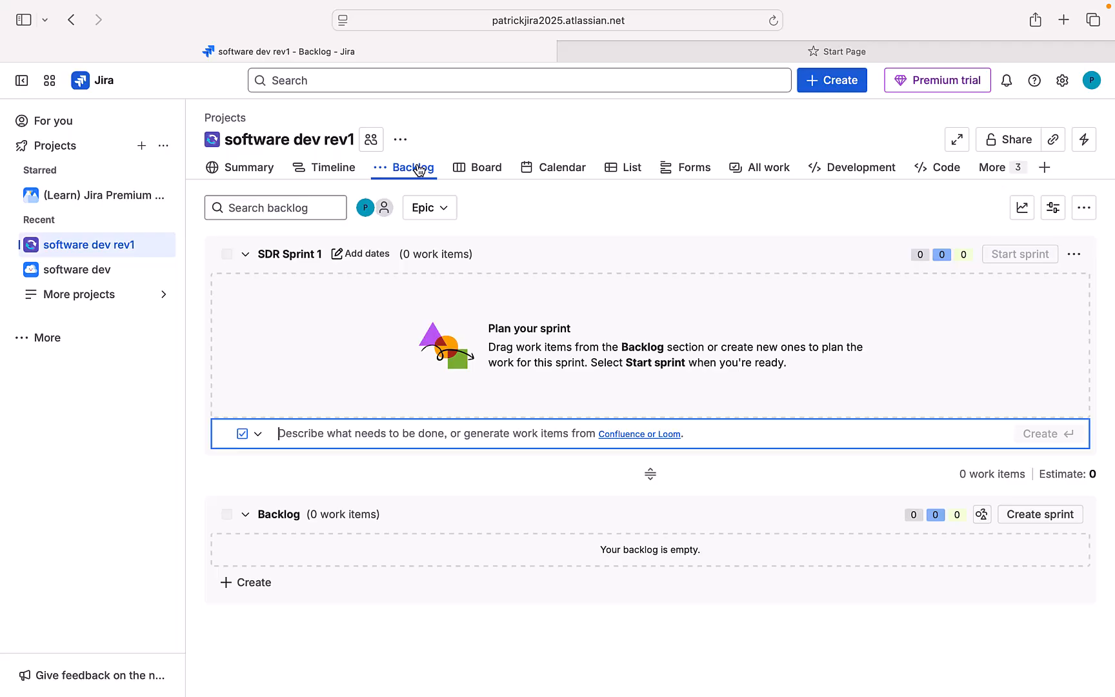
{"action": "mouse_move", "coordinate": [913, 6]}
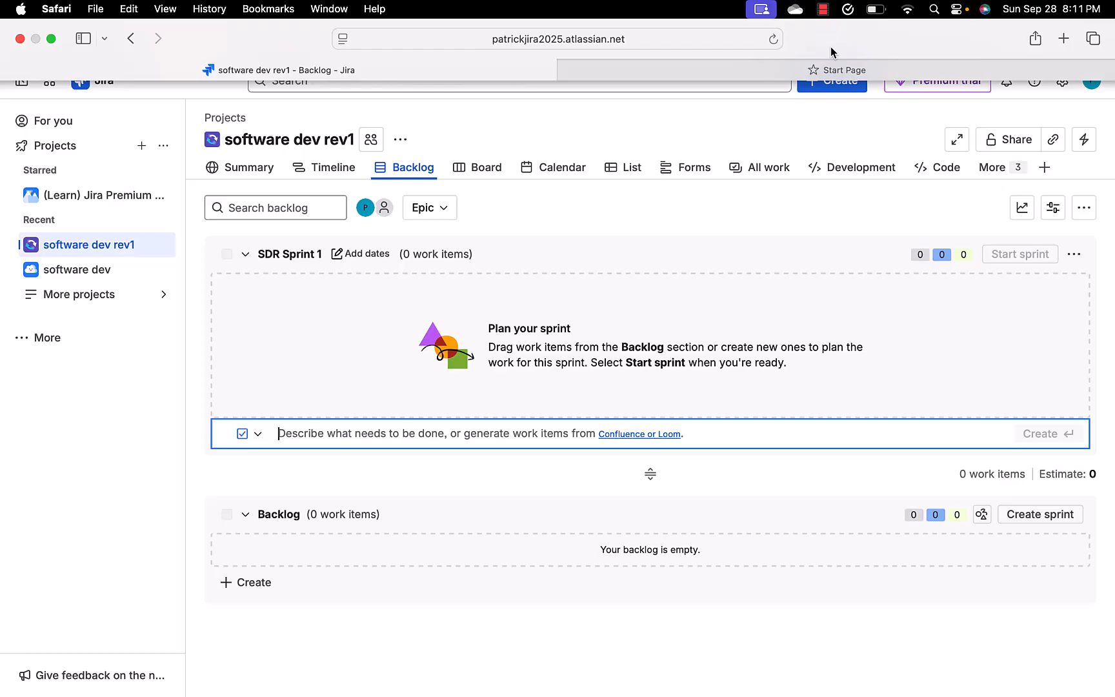
{"action": "left_click", "coordinate": [262, 585]}
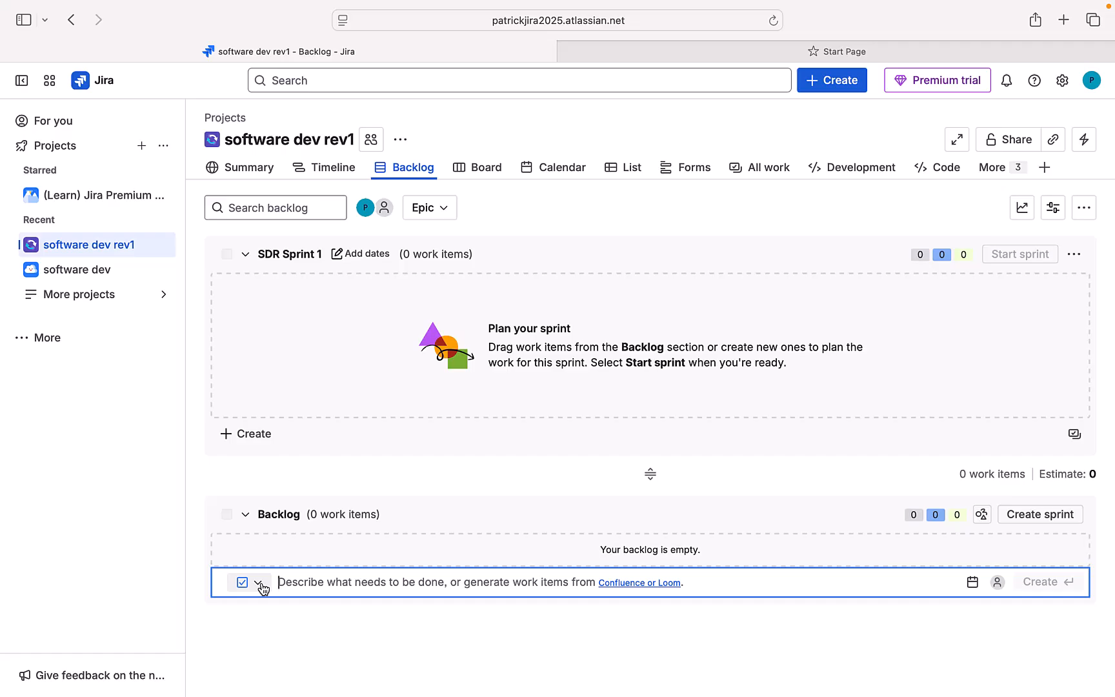
{"action": "type", "text": "Logo"}
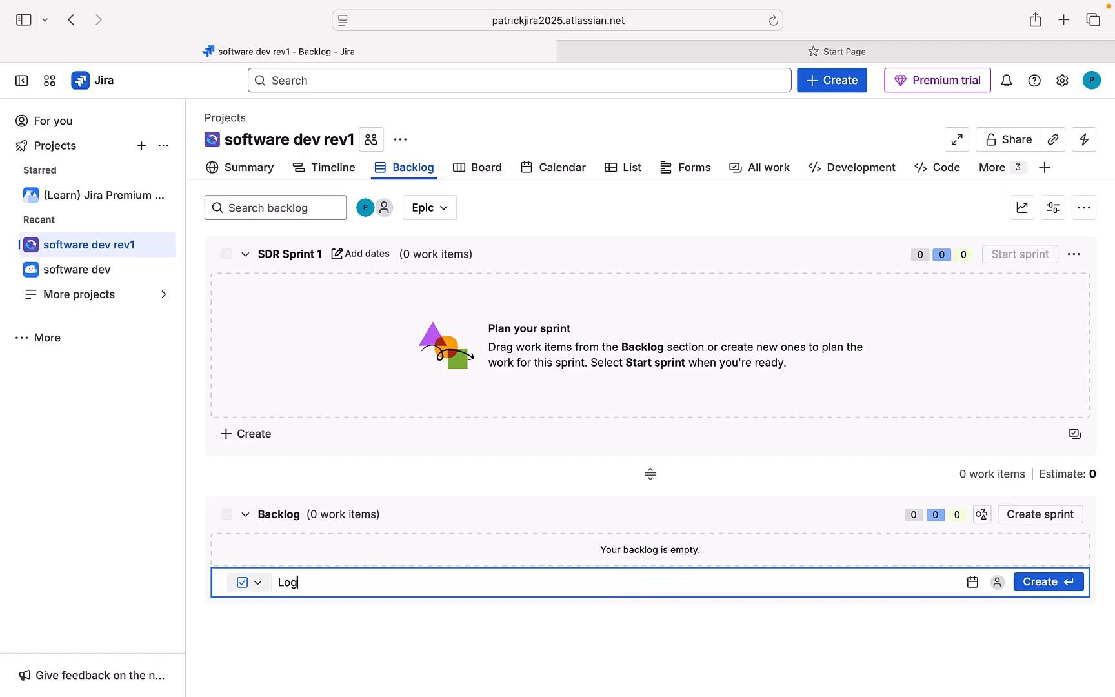
{"action": "left_click", "coordinate": [1043, 583]}
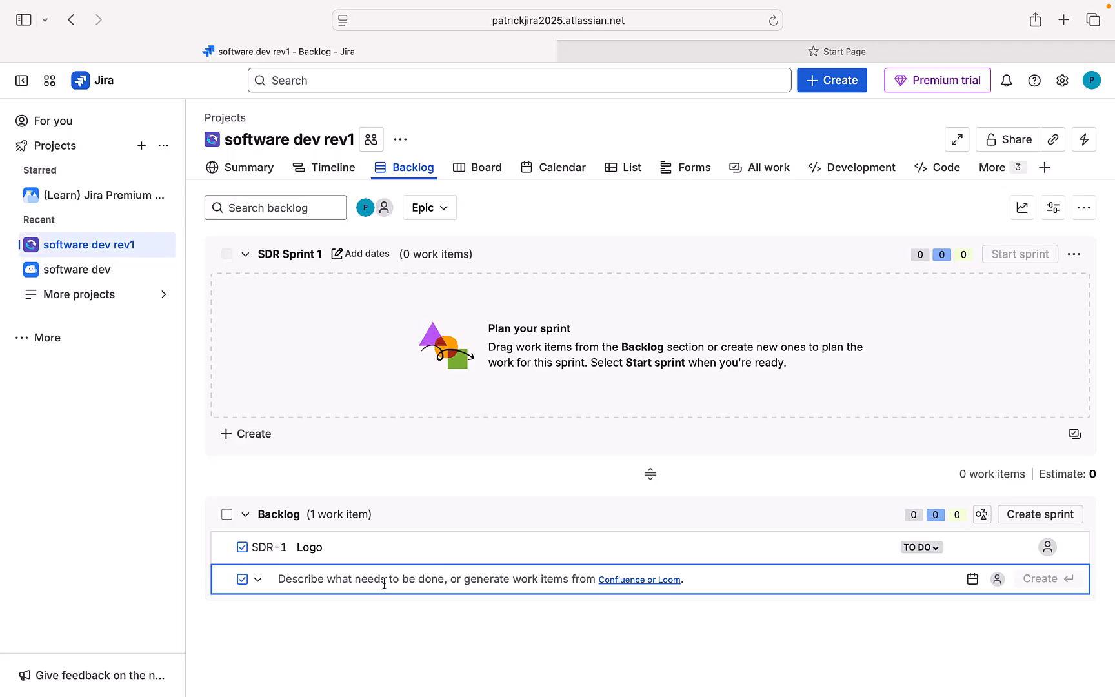
Step: Add the backlog work item 'Images for the homepage'
{"action": "type", "text": "I"}
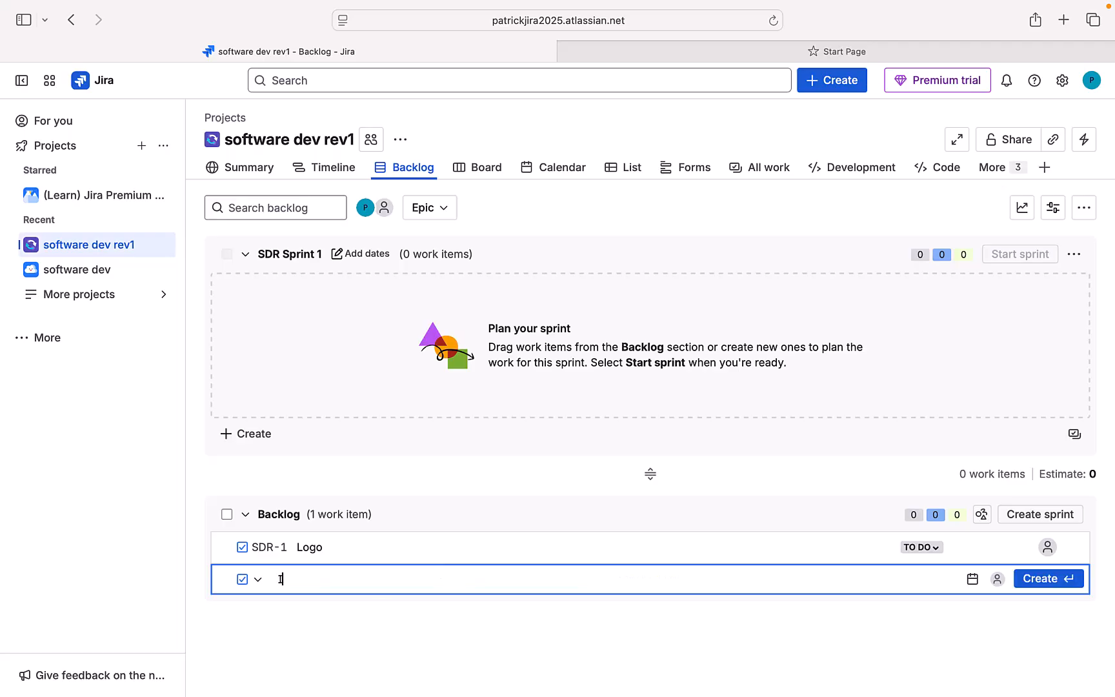
{"action": "type", "text": "mages for the homepage"}
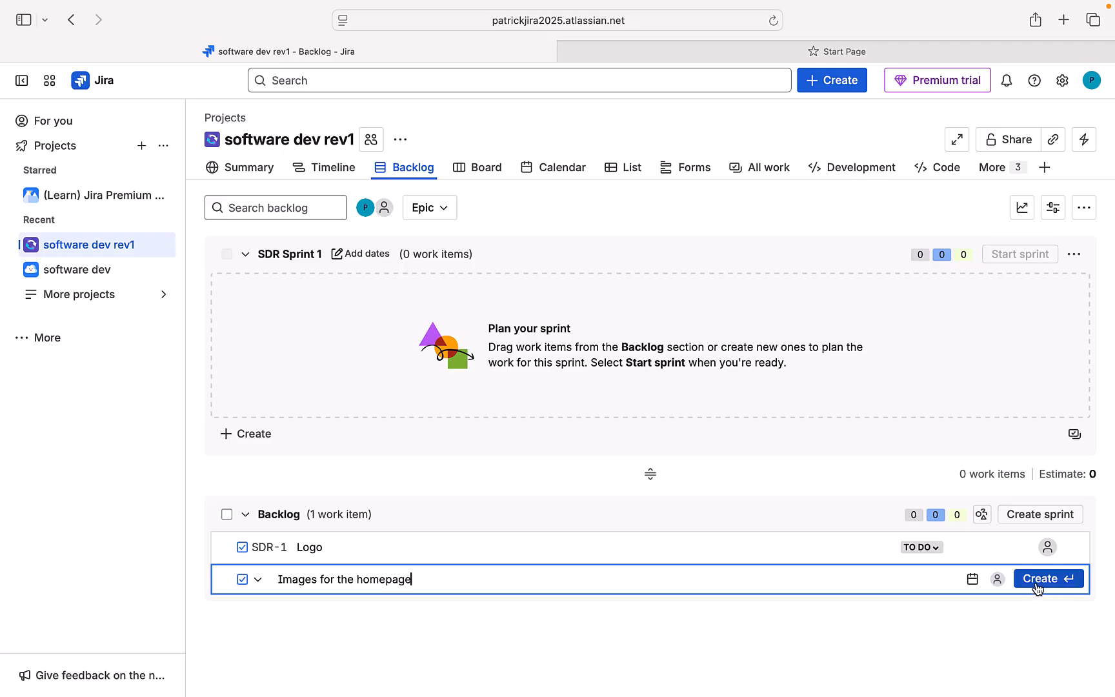
{"action": "key", "text": "Return"}
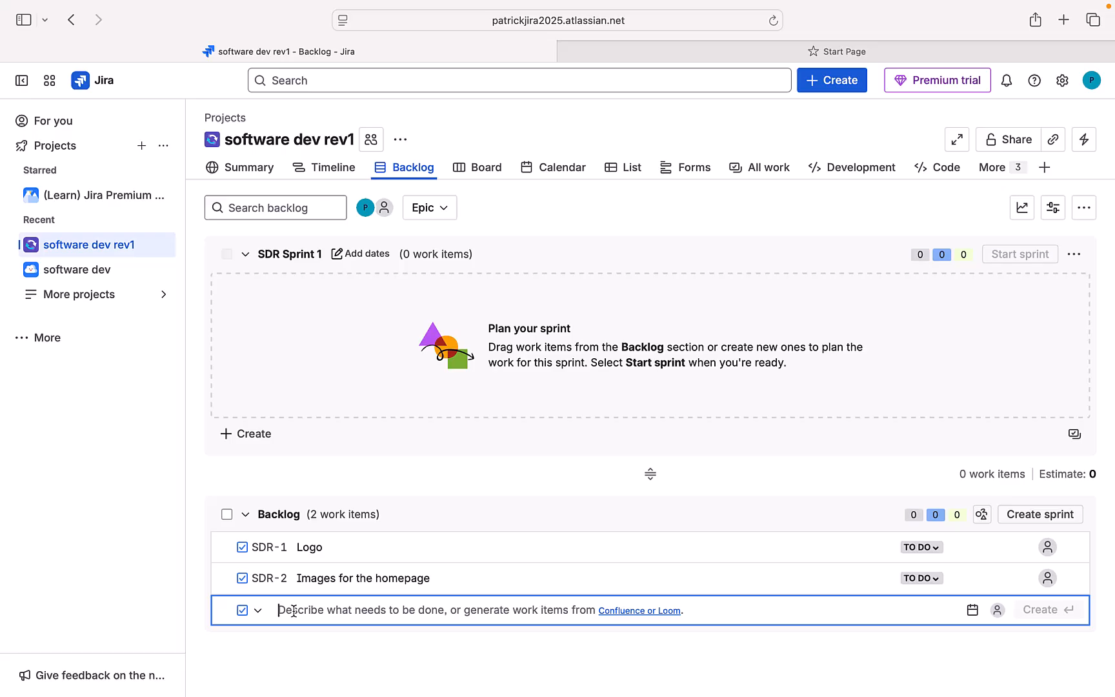
Step: Add the 'Drop Downs' and 'Content Sections' work items to the backlog
{"action": "type", "text": "Dr"}
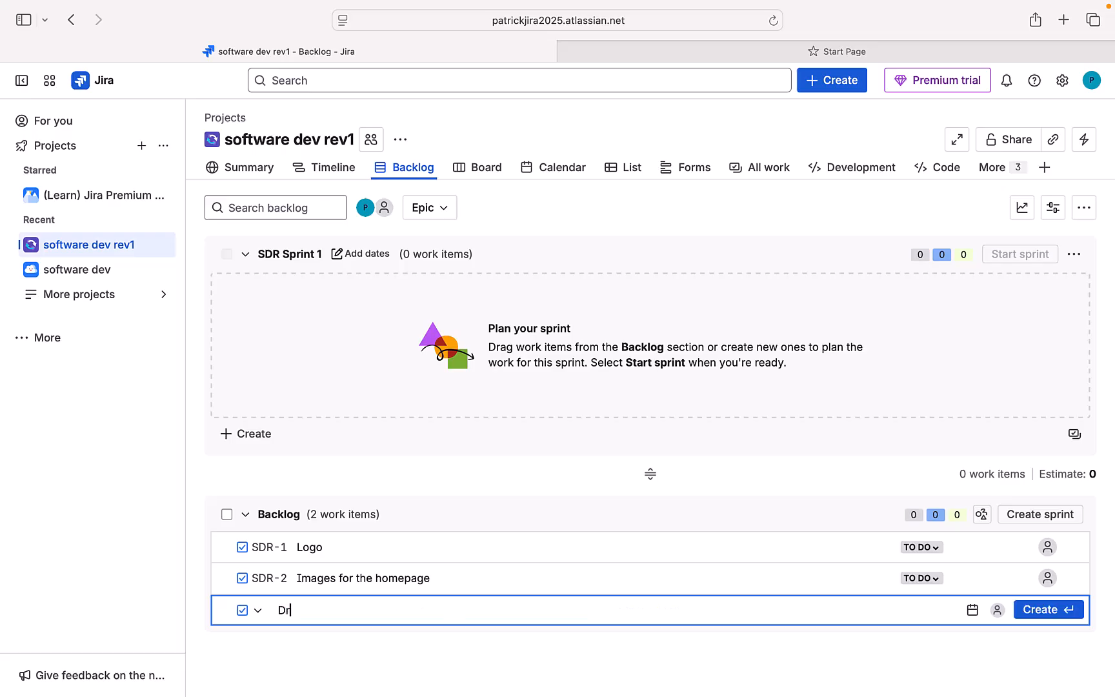
{"action": "type", "text": "op Downs"}
{"action": "left_click", "coordinate": [1042, 610]}
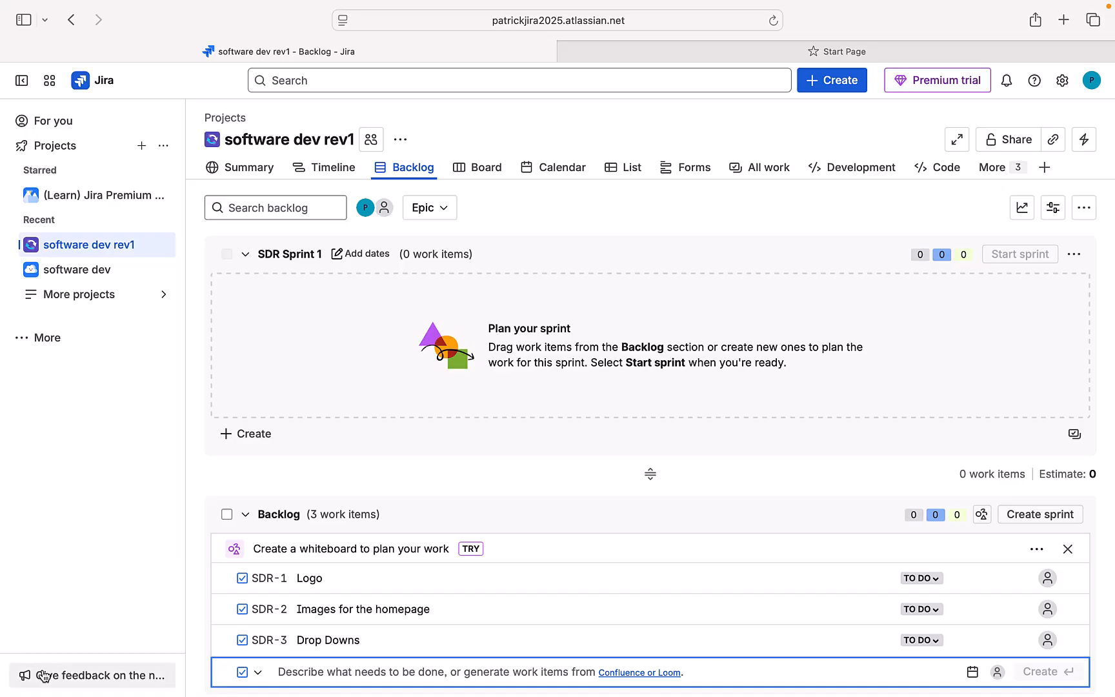
{"action": "mouse_move", "coordinate": [2, 682]}
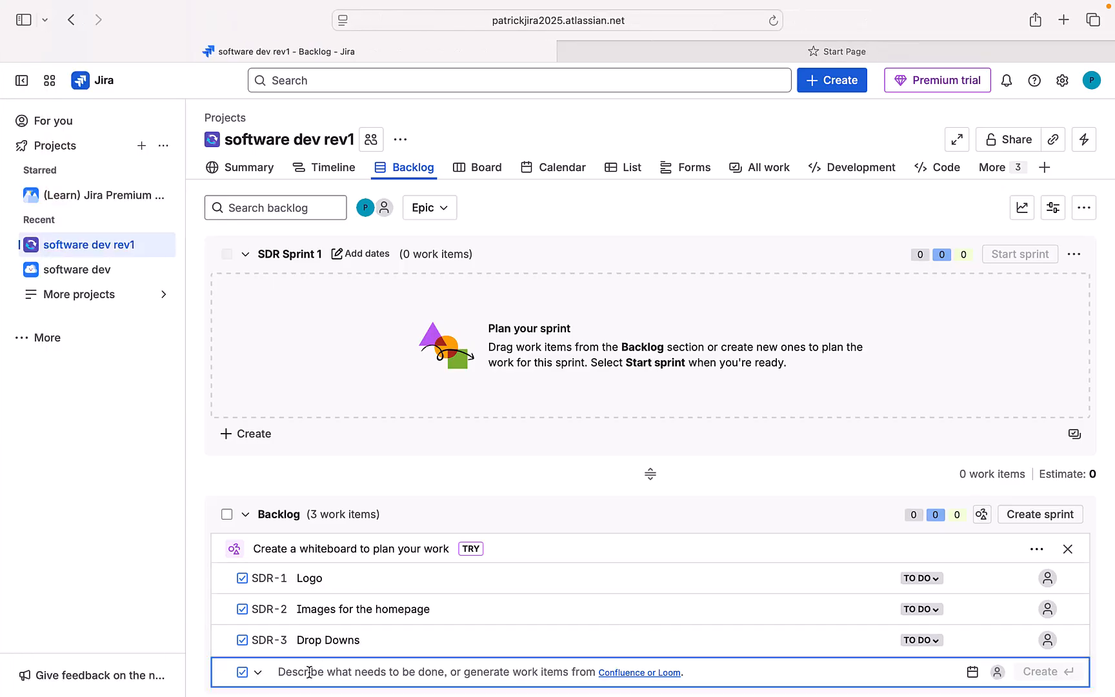
{"action": "type", "text": "Con"}
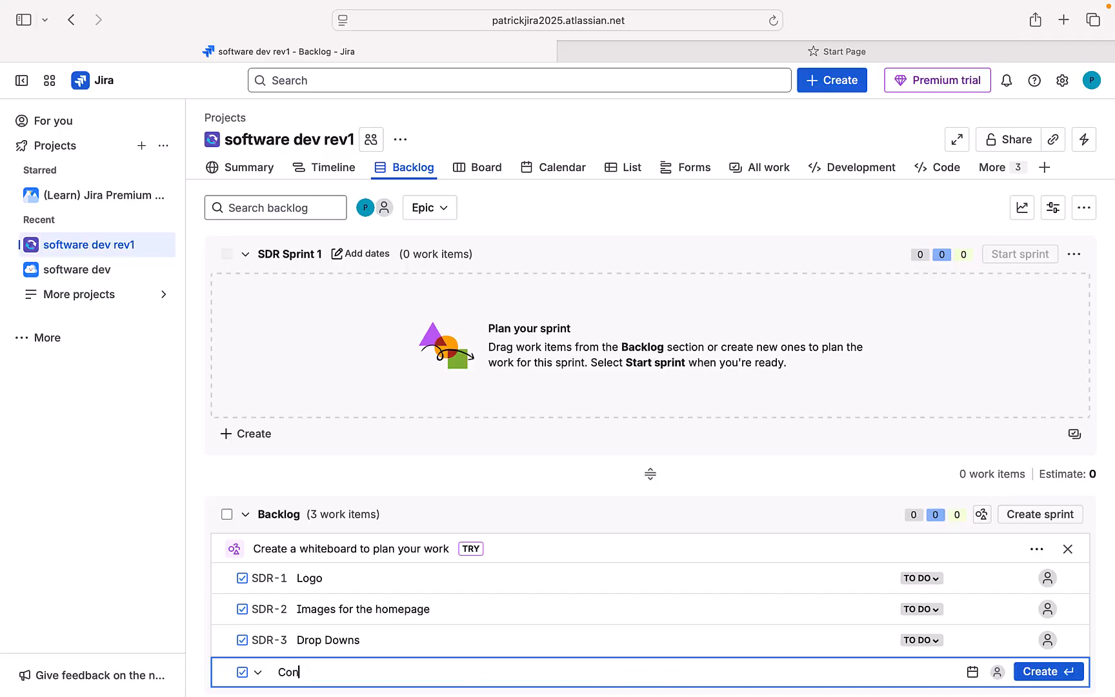
{"action": "type", "text": "tent Sections"}
{"action": "left_click", "coordinate": [1053, 671]}
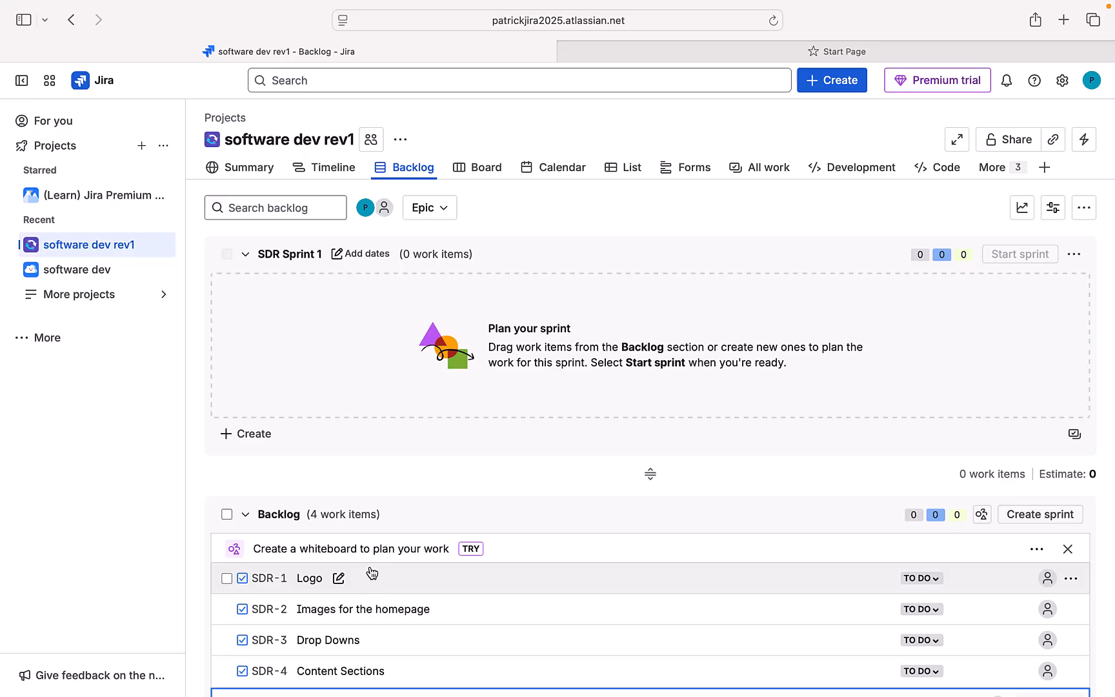
Step: Give the Logo item SDR-1 the description 'Logo for rock band' and save it
{"action": "left_click", "coordinate": [309, 581]}
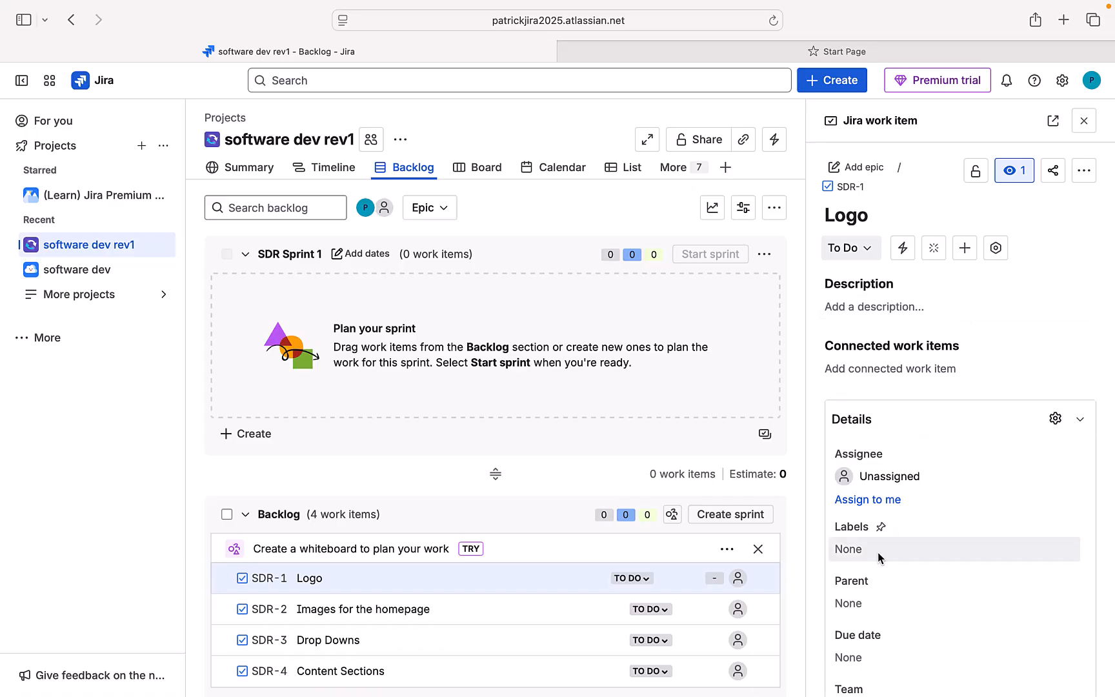
{"action": "scroll", "coordinate": [877, 555], "scroll_direction": "down", "scroll_amount": 5}
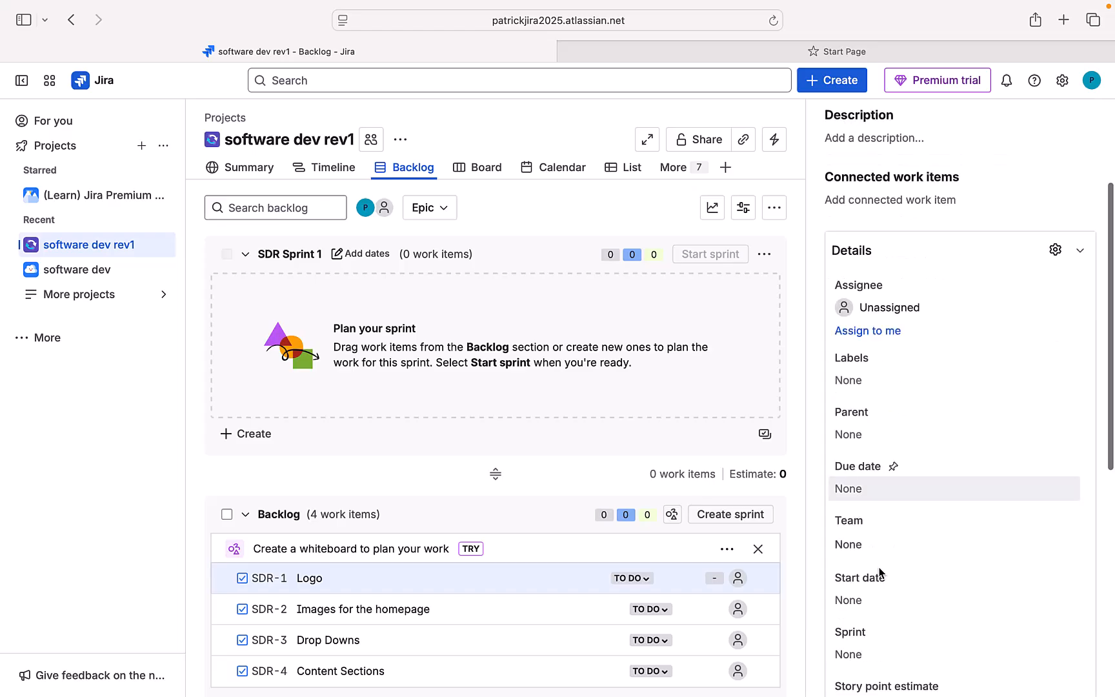
{"action": "scroll", "coordinate": [880, 569], "scroll_direction": "down", "scroll_amount": 10}
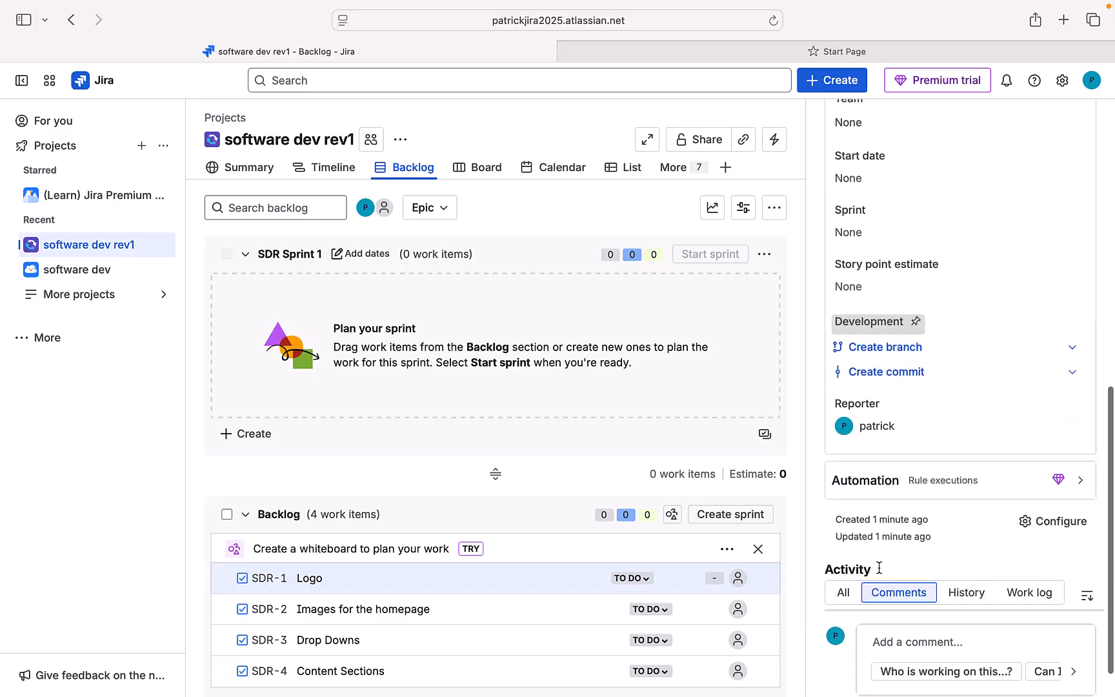
{"action": "scroll", "coordinate": [879, 567], "scroll_direction": "up", "scroll_amount": 9}
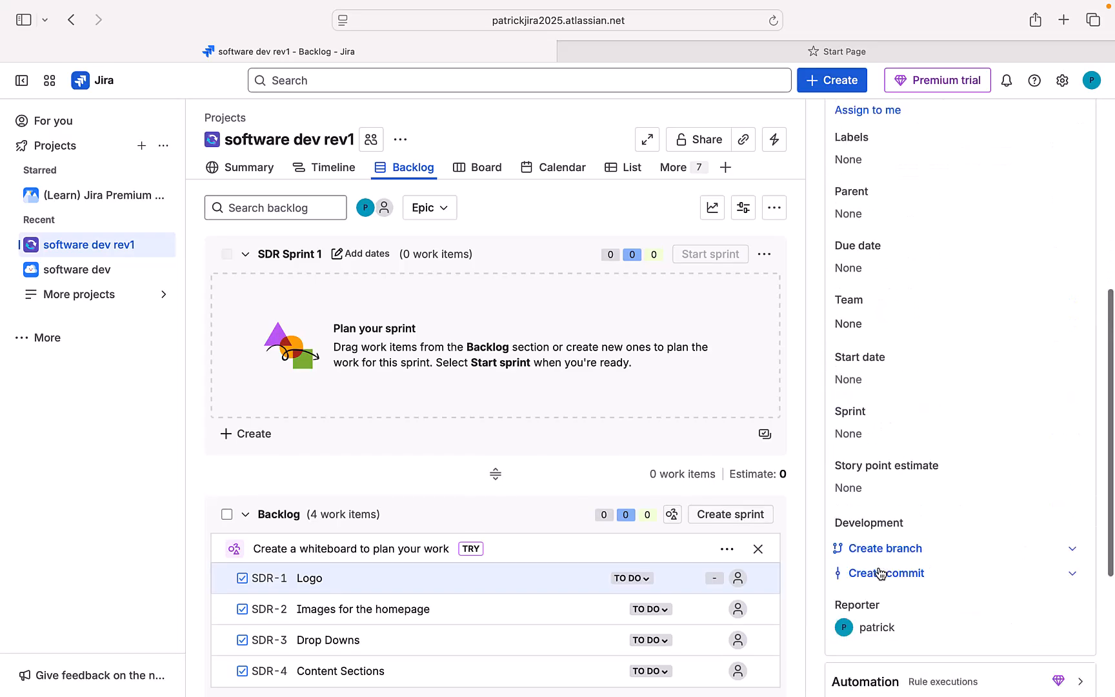
{"action": "scroll", "coordinate": [879, 572], "scroll_direction": "up", "scroll_amount": 4}
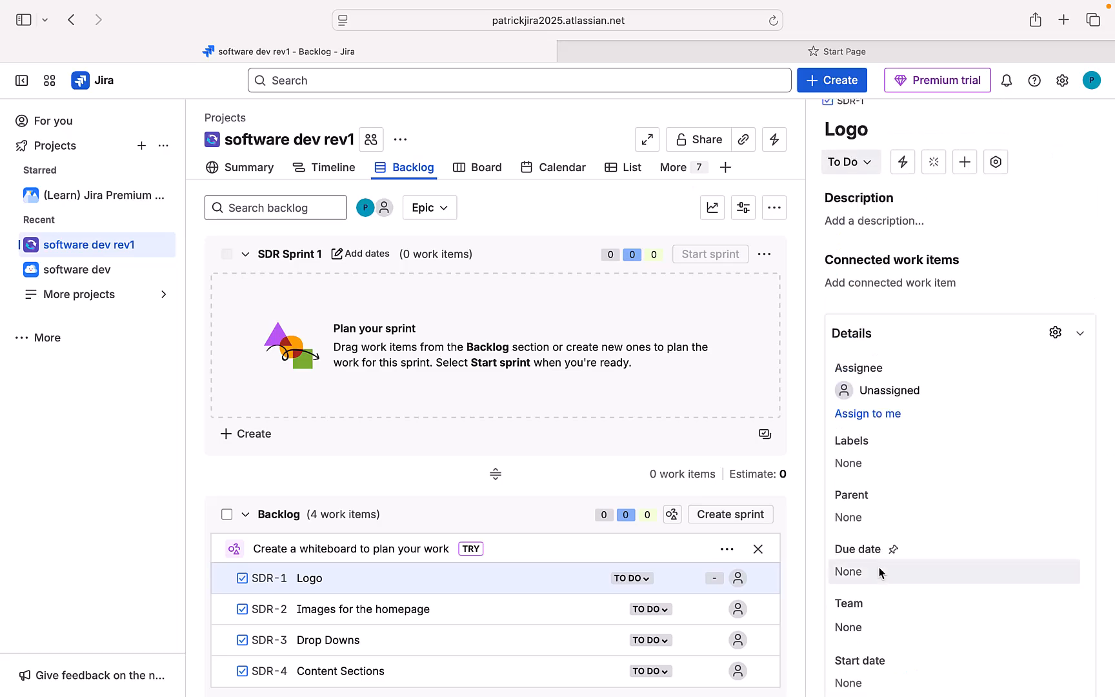
{"action": "left_click", "coordinate": [859, 222]}
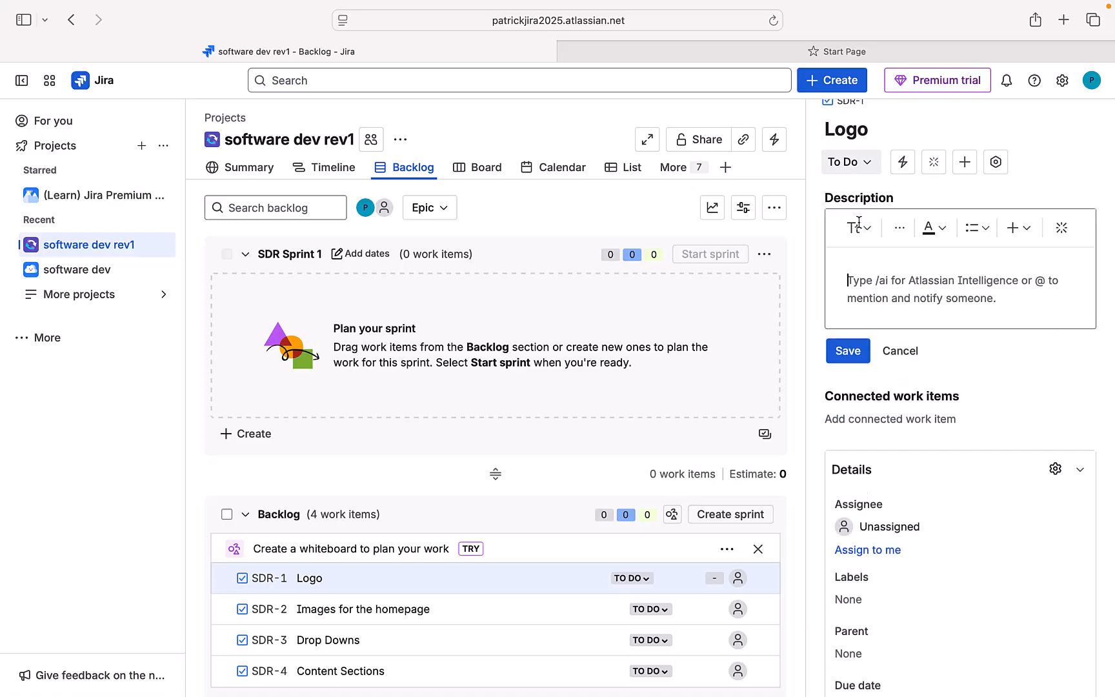
{"action": "type", "text": "Logo for "}
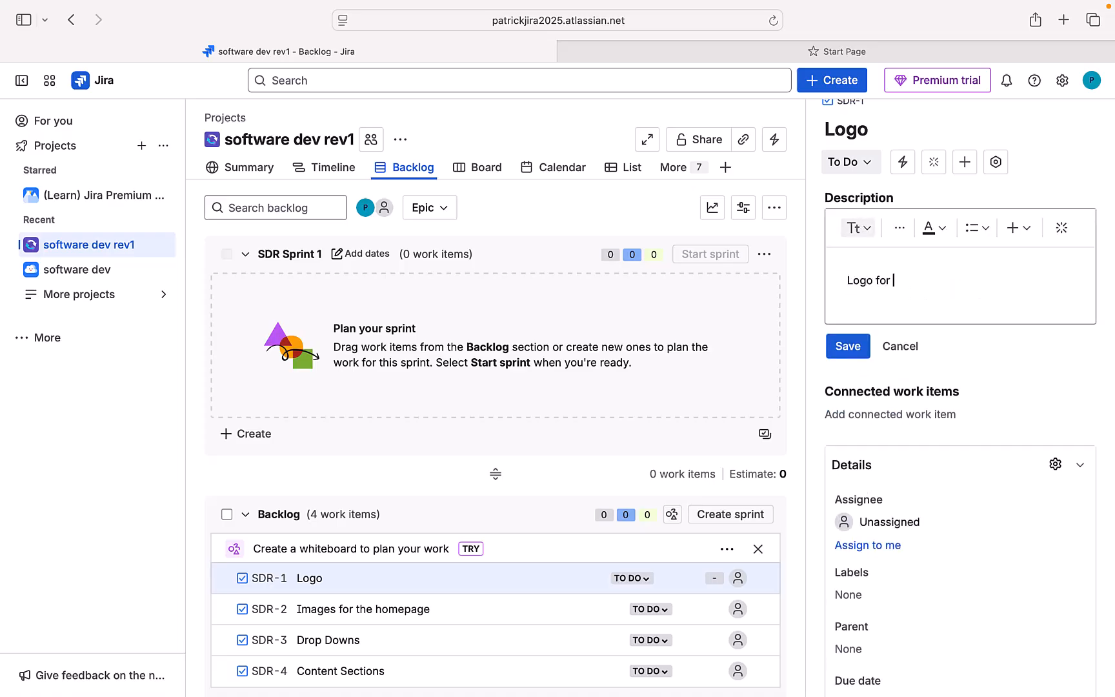
{"action": "type", "text": "rock band"}
{"action": "left_click", "coordinate": [849, 348]}
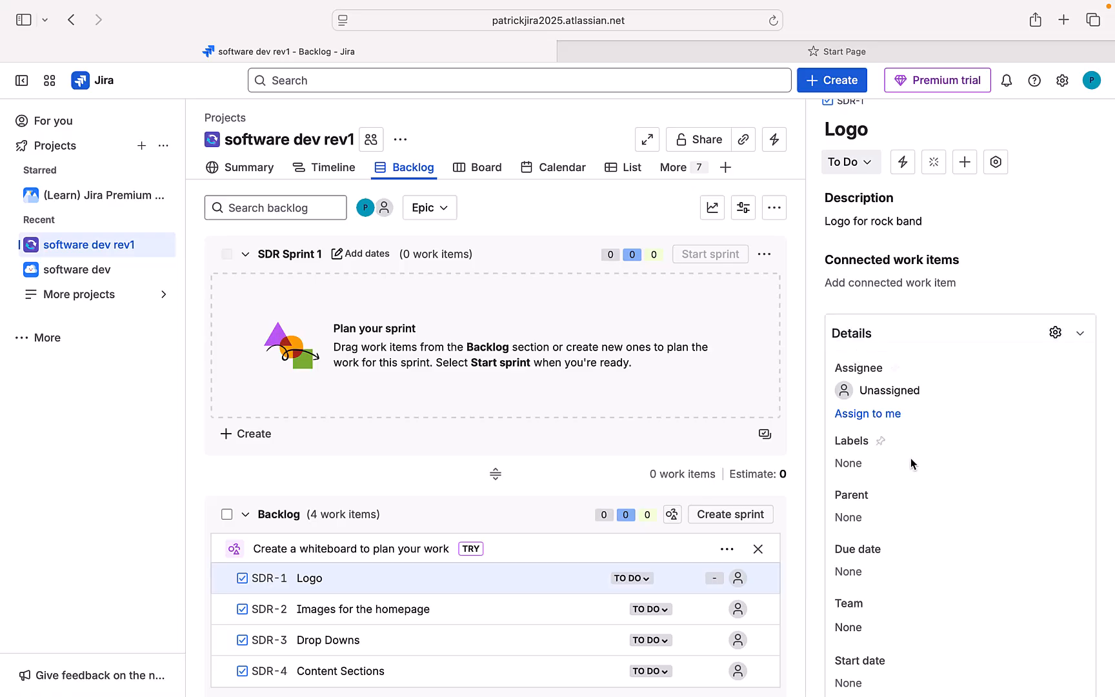
{"action": "scroll", "coordinate": [907, 468], "scroll_direction": "down", "scroll_amount": 10}
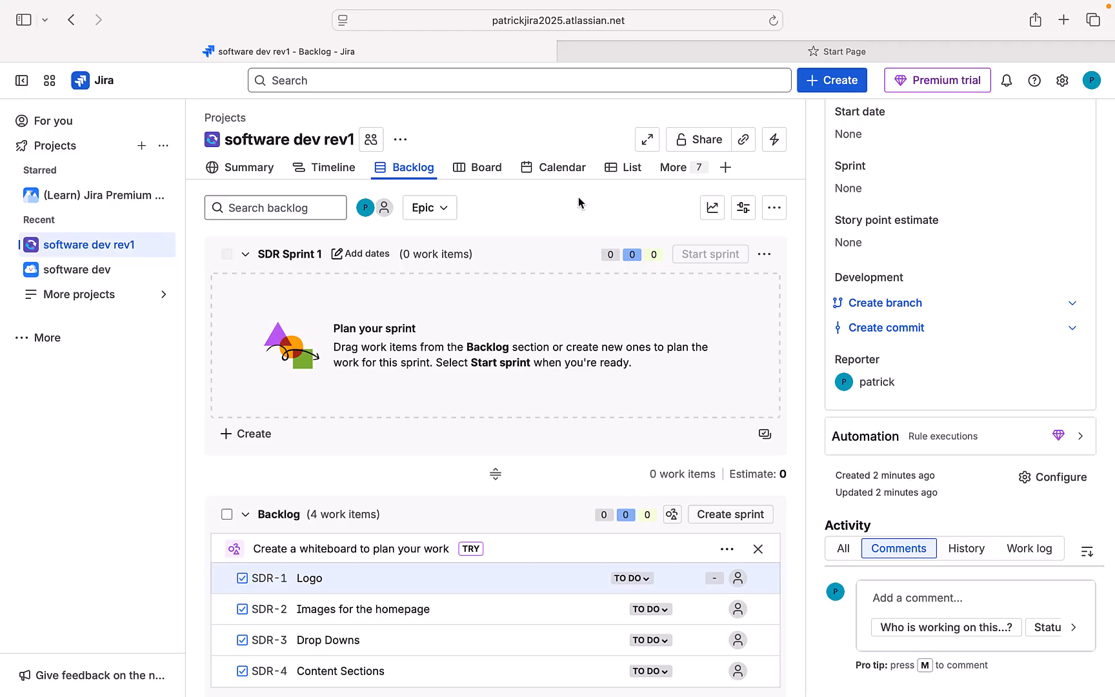
Step: Open the backlog's Epic dropdown, which shows the project has no epic yet
{"action": "left_click", "coordinate": [444, 209]}
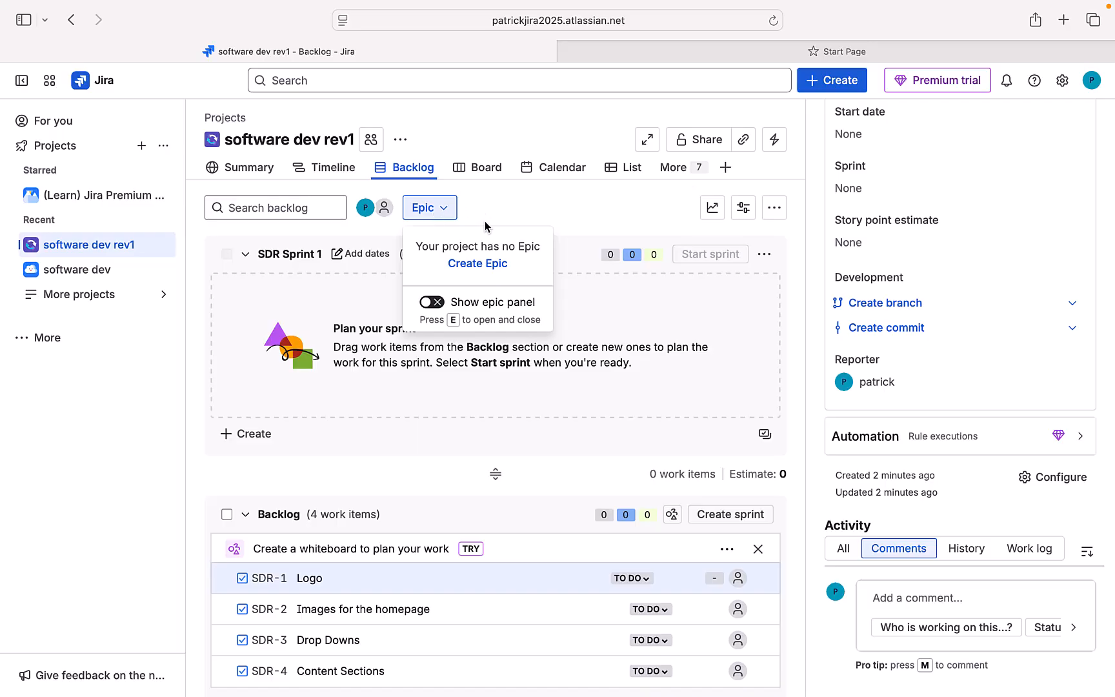
Step: Start a new work item from Create Epic with its work type set to Epic
{"action": "left_click", "coordinate": [475, 266]}
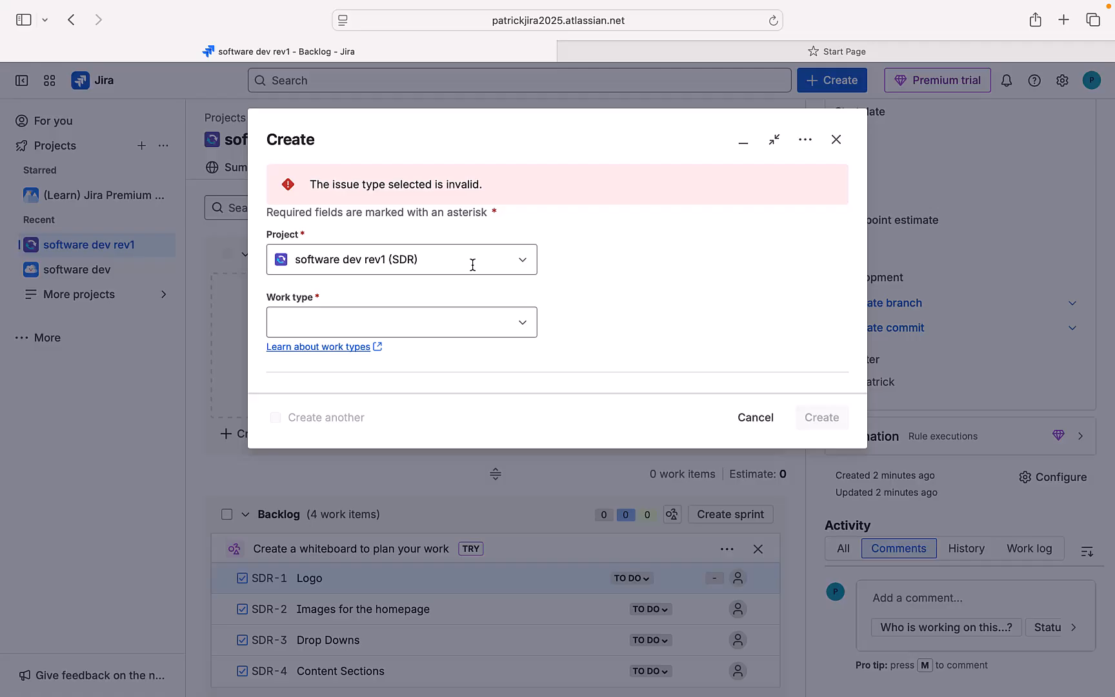
{"action": "left_click", "coordinate": [523, 326]}
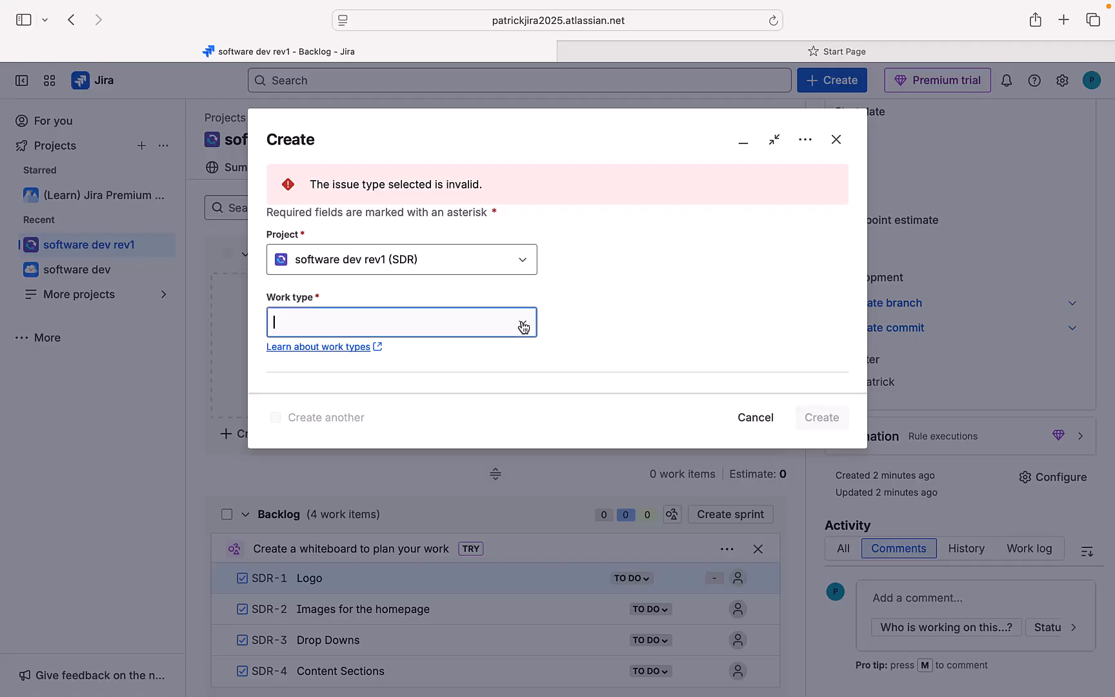
{"action": "left_click", "coordinate": [522, 326]}
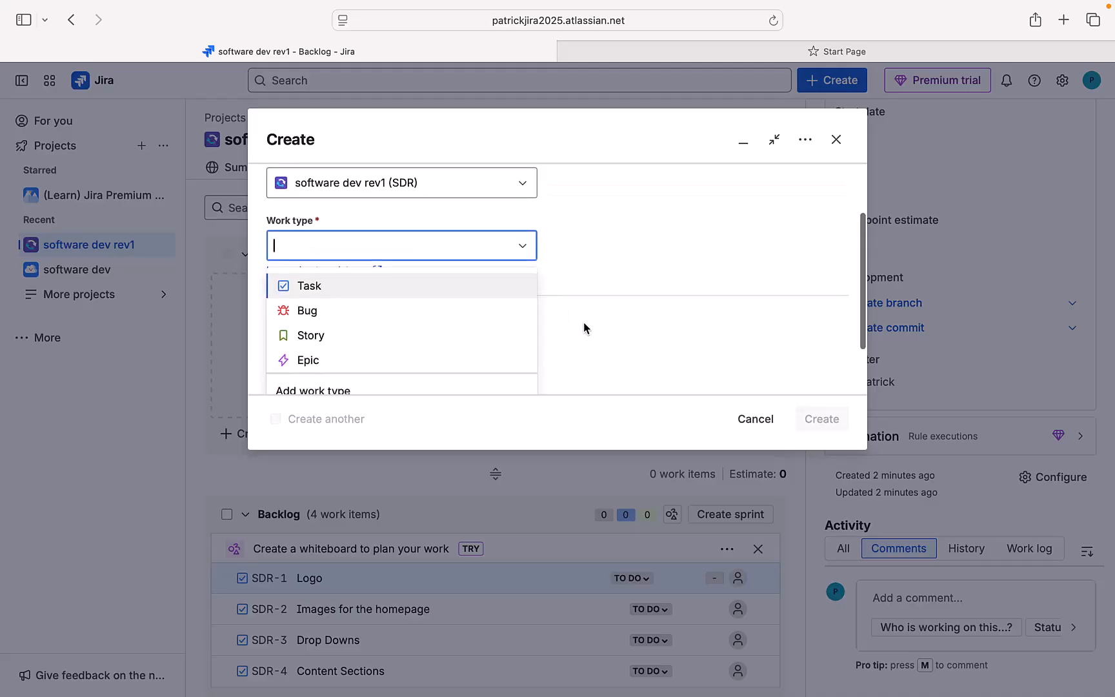
{"action": "left_click", "coordinate": [413, 358]}
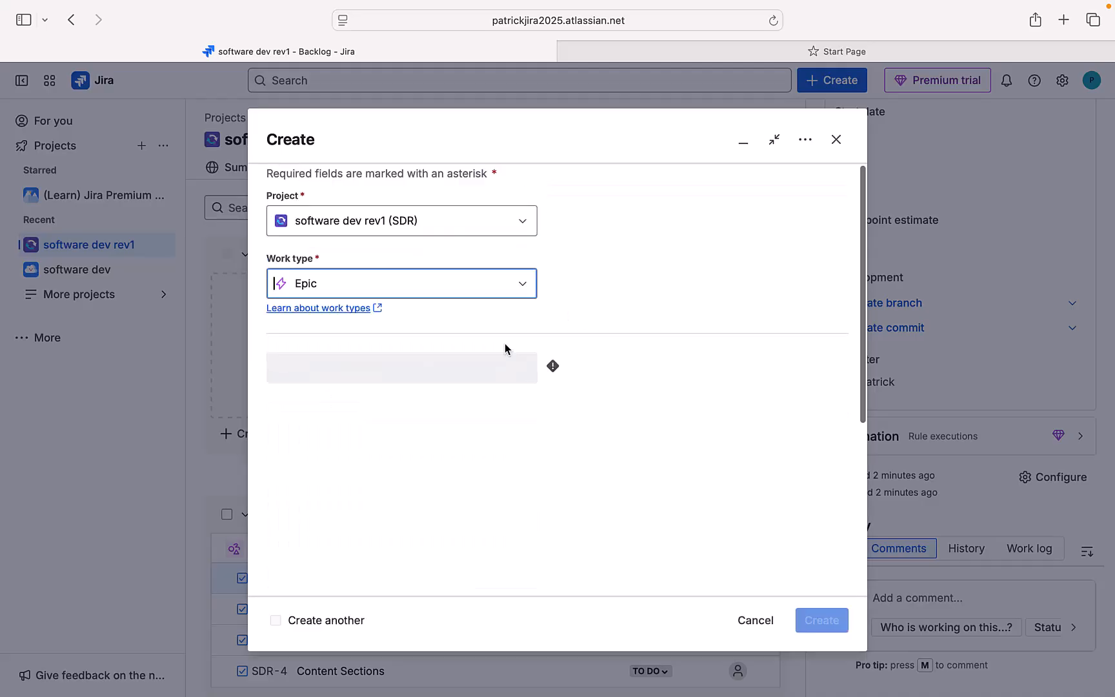
{"action": "scroll", "coordinate": [467, 423], "scroll_direction": "down", "scroll_amount": 3}
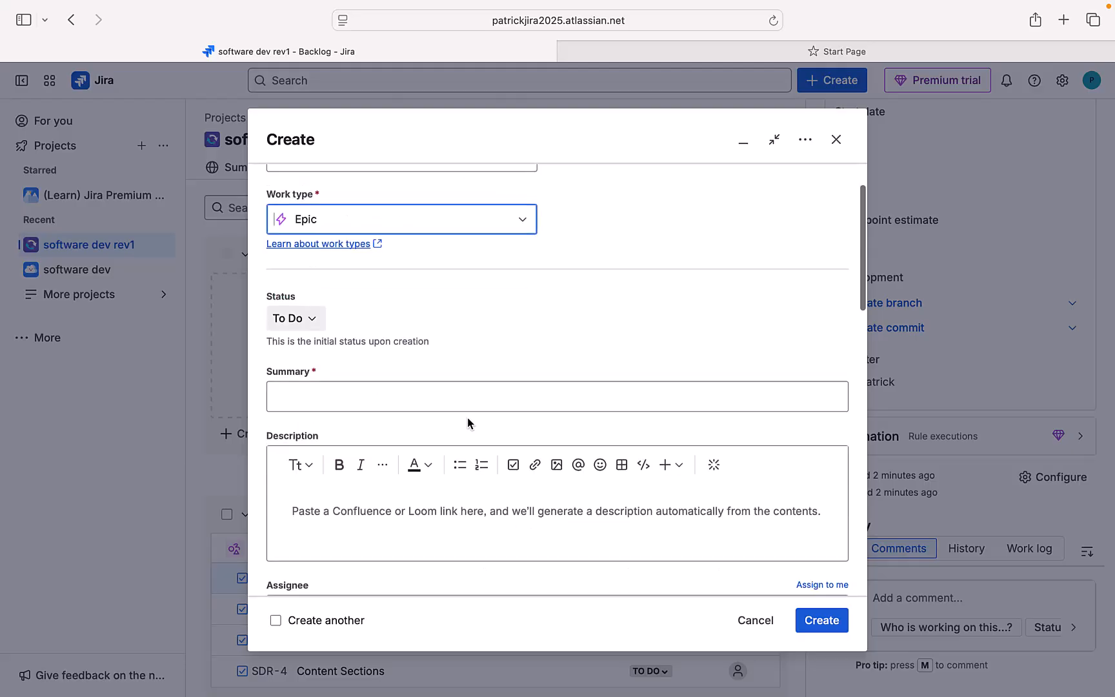
Step: Enter summary 'Homepage' and description 'Hompage', then create the epic
{"action": "left_click", "coordinate": [433, 366]}
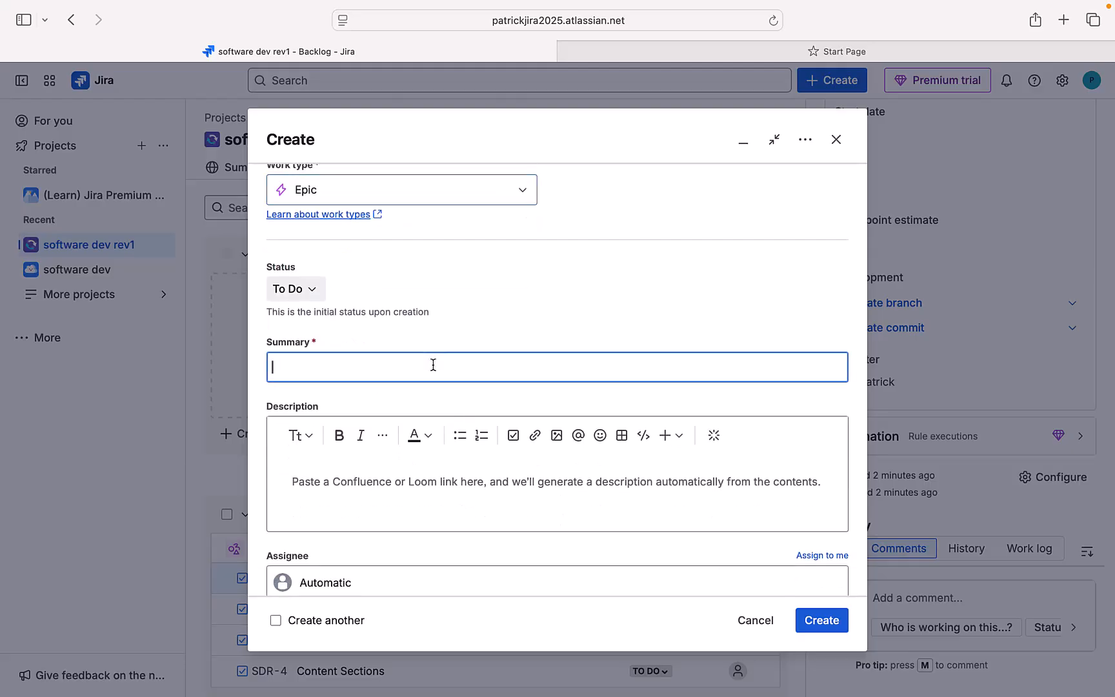
{"action": "type", "text": "Homepage"}
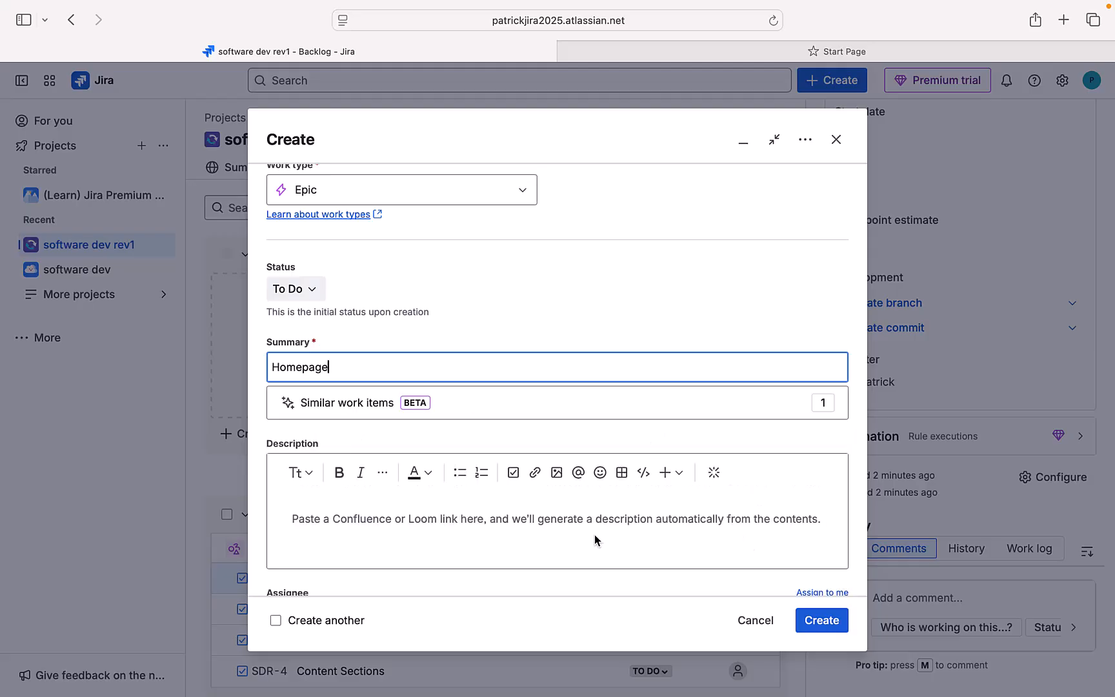
{"action": "left_click", "coordinate": [572, 521]}
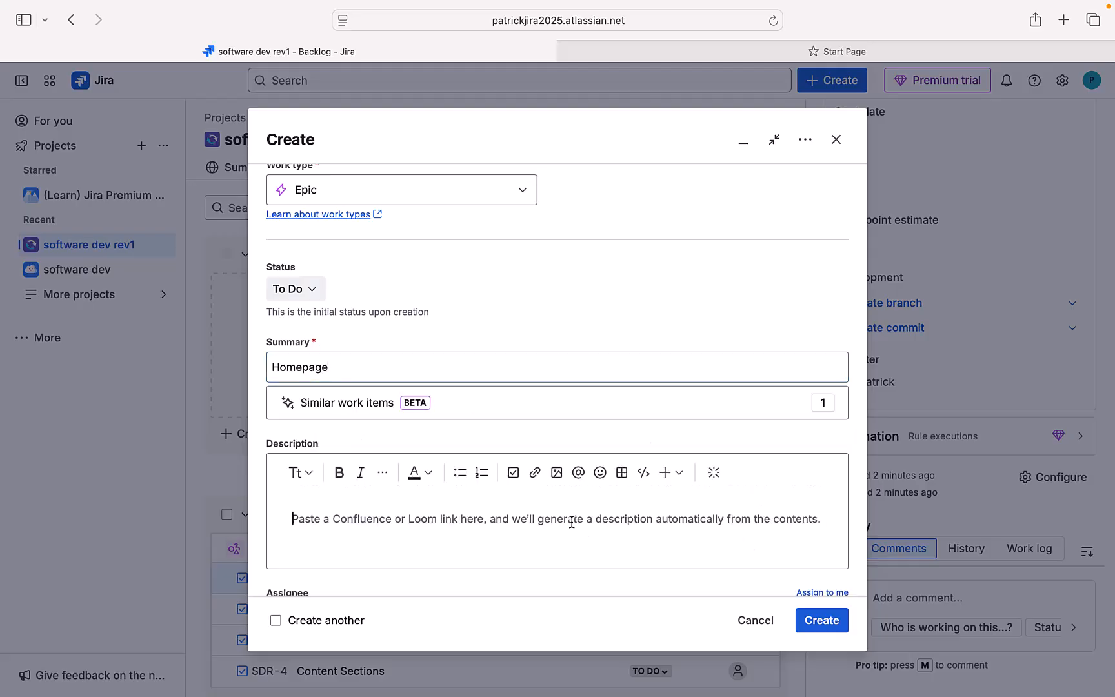
{"action": "type", "text": "Home"}
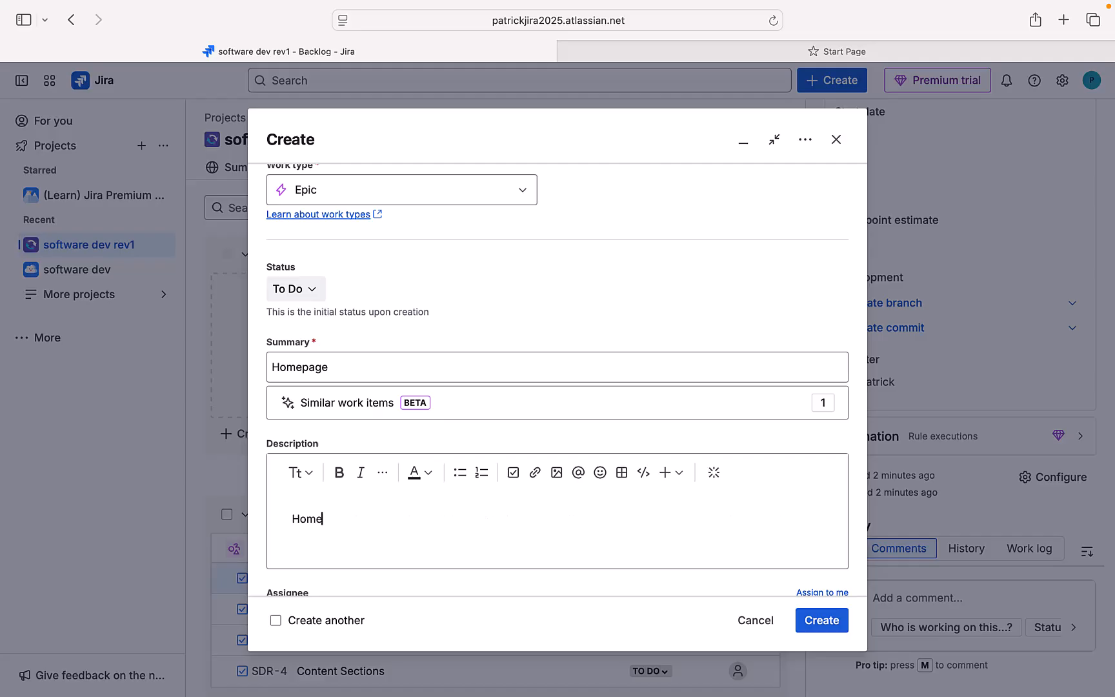
{"action": "key", "text": "BackSpace"}
{"action": "type", "text": "page"}
{"action": "left_click", "coordinate": [829, 624]}
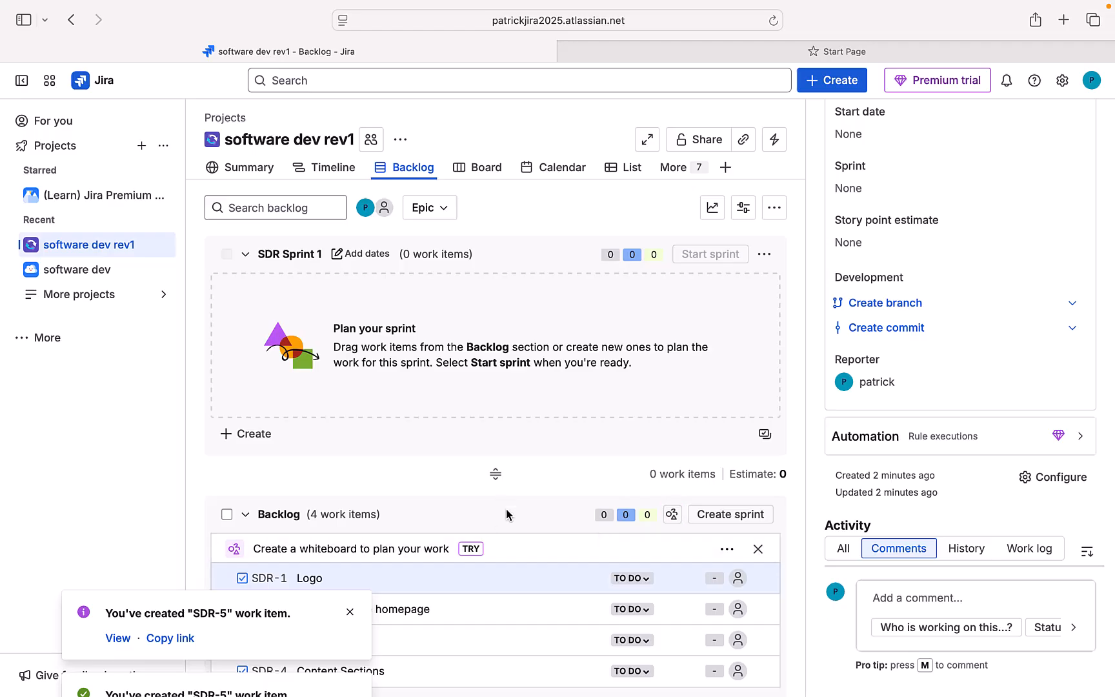
Step: Set epic SDR-5 Homepage as parent of Logo SDR-1, then open SDR-2 Images for the homepage
{"action": "scroll", "coordinate": [498, 525], "scroll_direction": "down", "scroll_amount": 3}
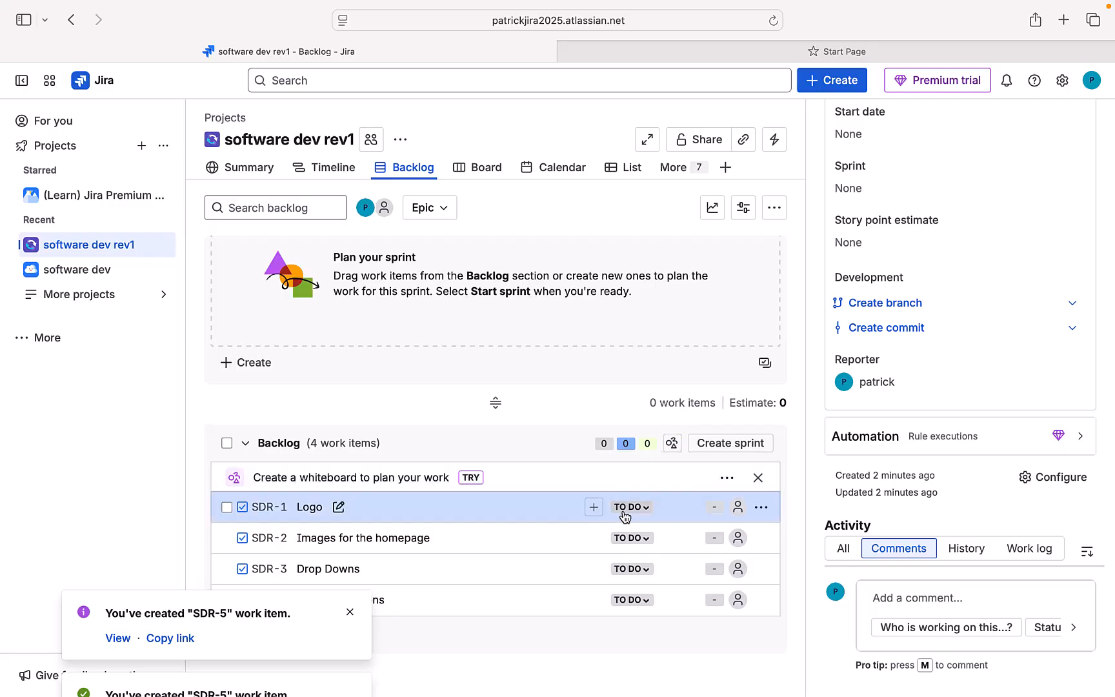
{"action": "left_click", "coordinate": [475, 515]}
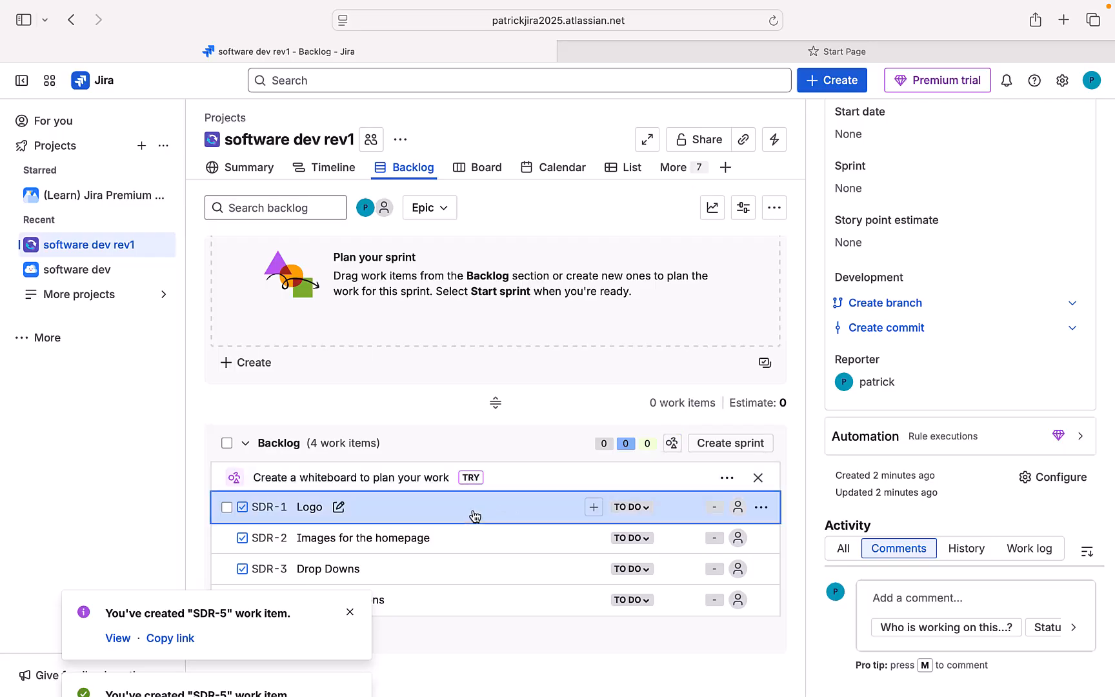
{"action": "left_click", "coordinate": [308, 511]}
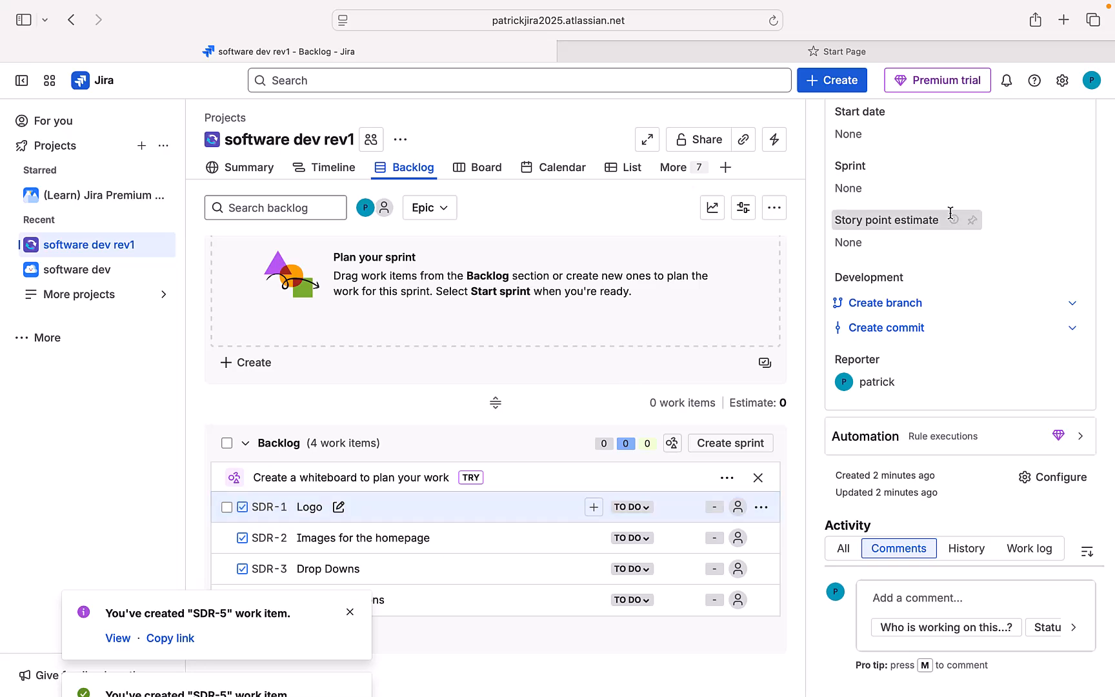
{"action": "scroll", "coordinate": [953, 270], "scroll_direction": "up", "scroll_amount": 10}
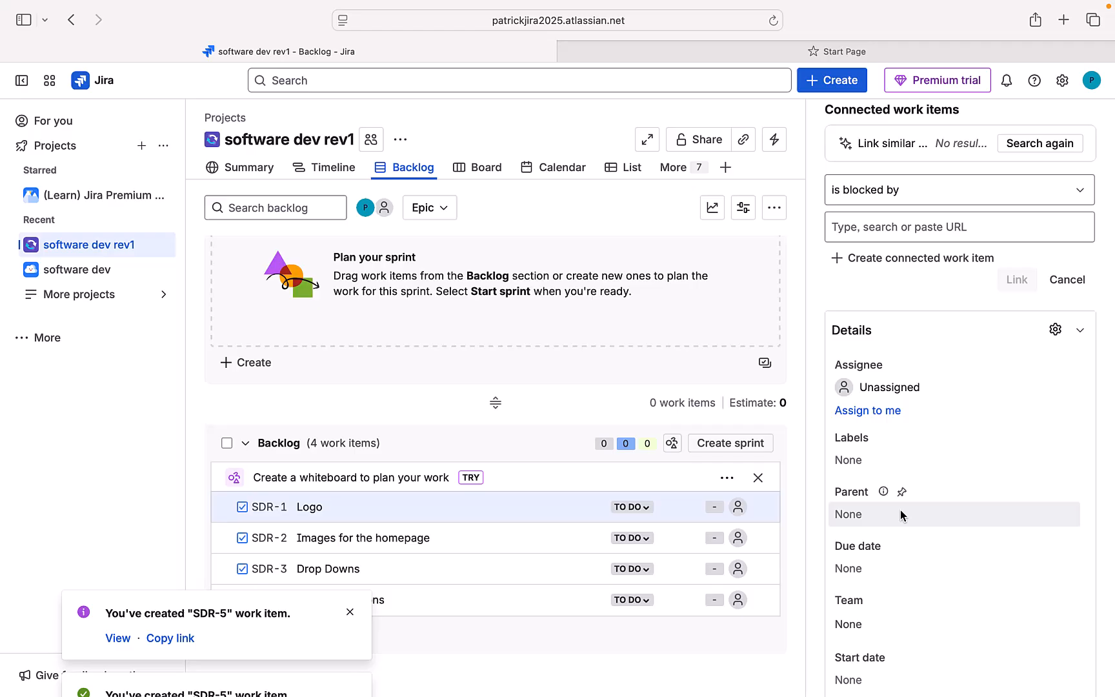
{"action": "left_click", "coordinate": [900, 515]}
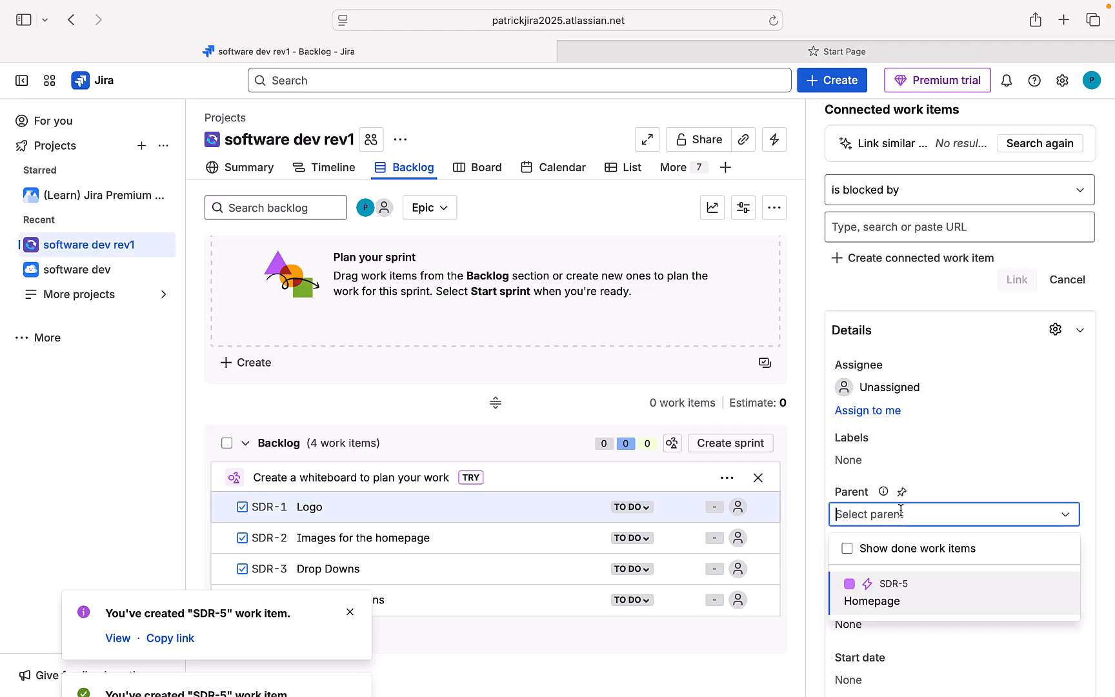
{"action": "left_click", "coordinate": [892, 603]}
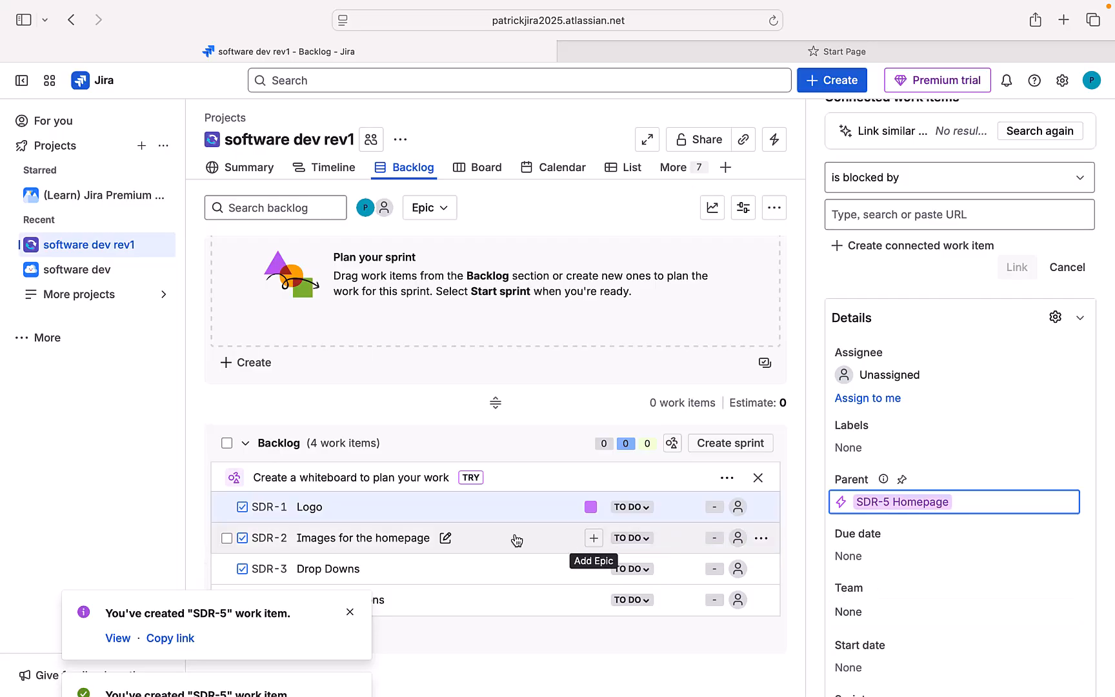
{"action": "left_click", "coordinate": [412, 540]}
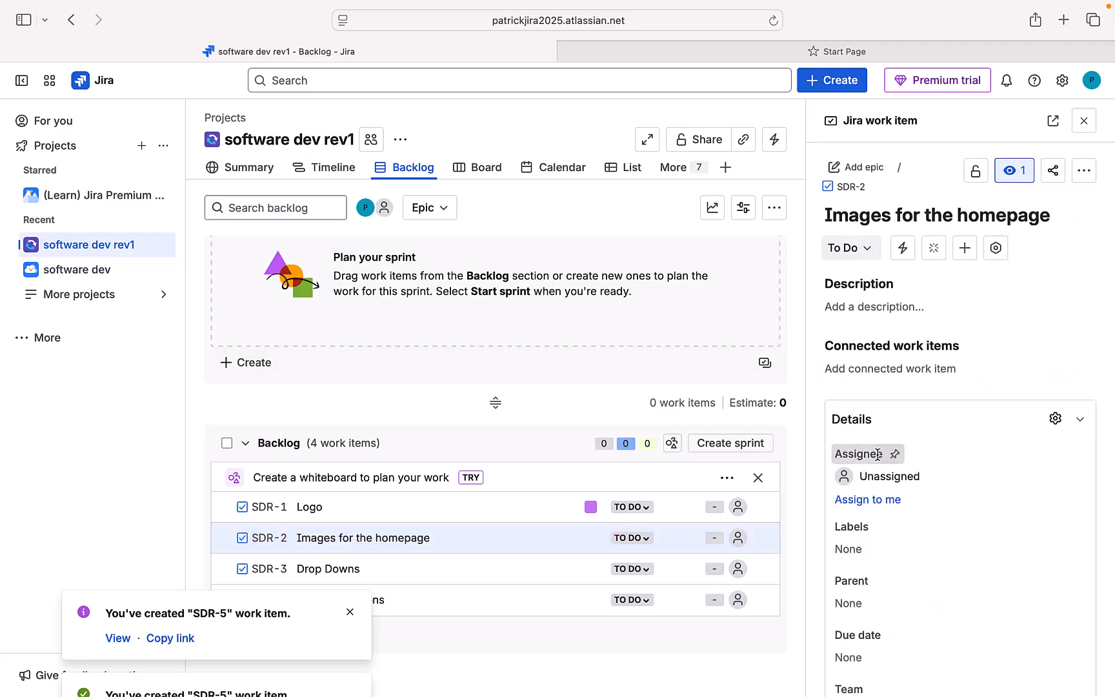
Step: Set SDR-5 Homepage as the parent of Images for the homepage and Drop Downs
{"action": "scroll", "coordinate": [882, 517], "scroll_direction": "down", "scroll_amount": 1}
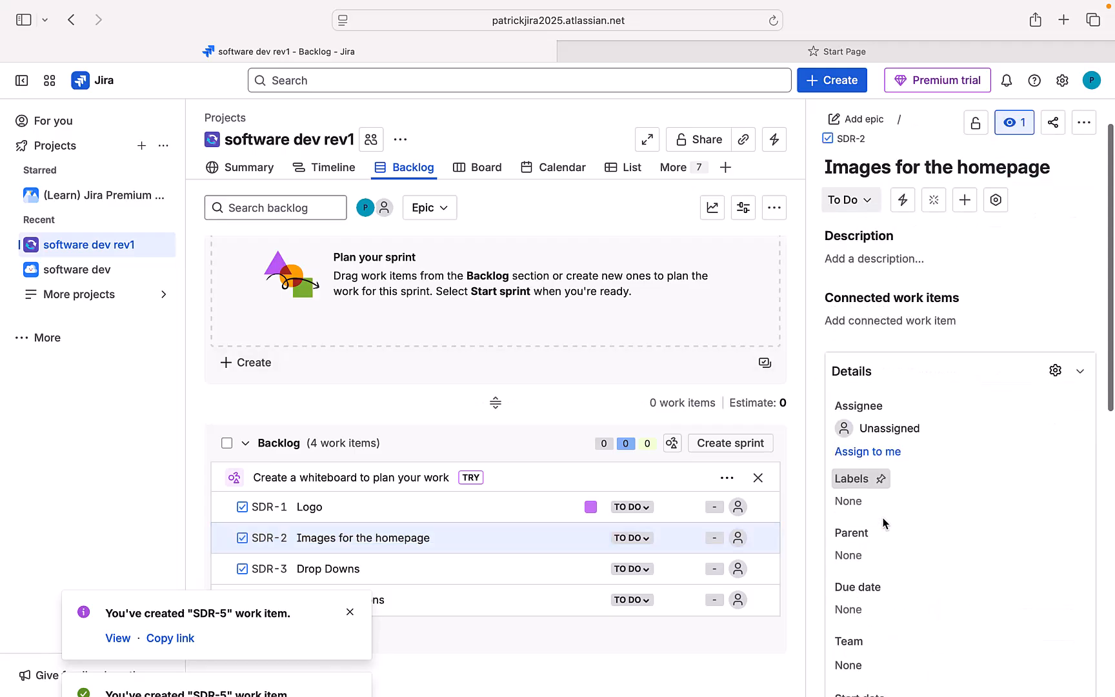
{"action": "left_click", "coordinate": [885, 555]}
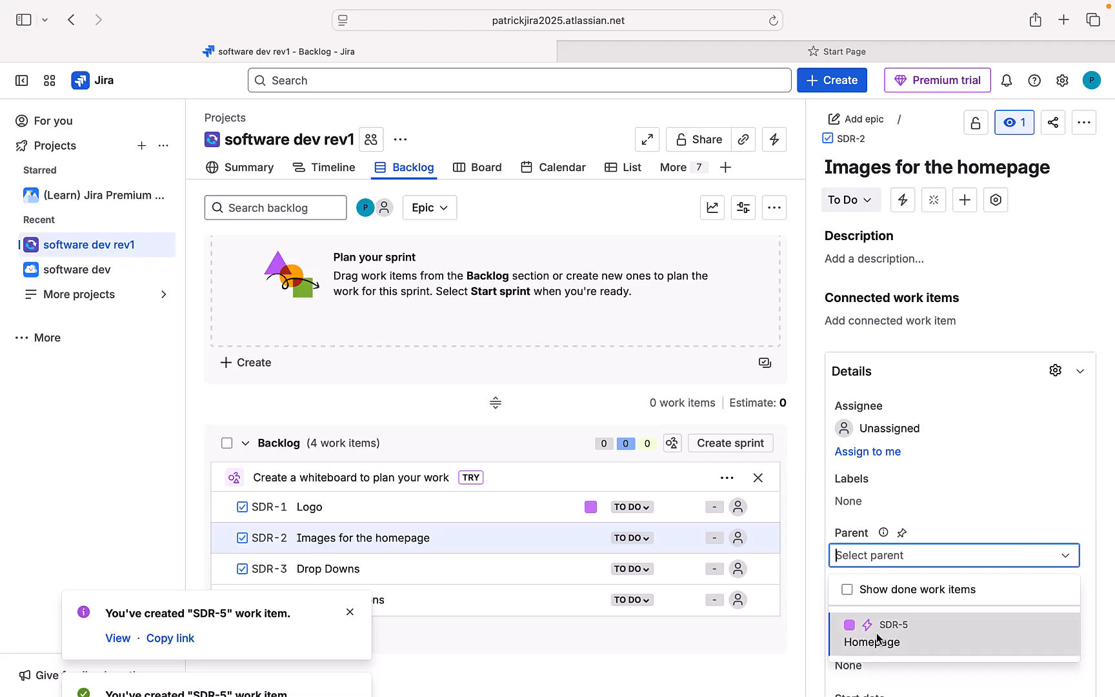
{"action": "left_click", "coordinate": [878, 638]}
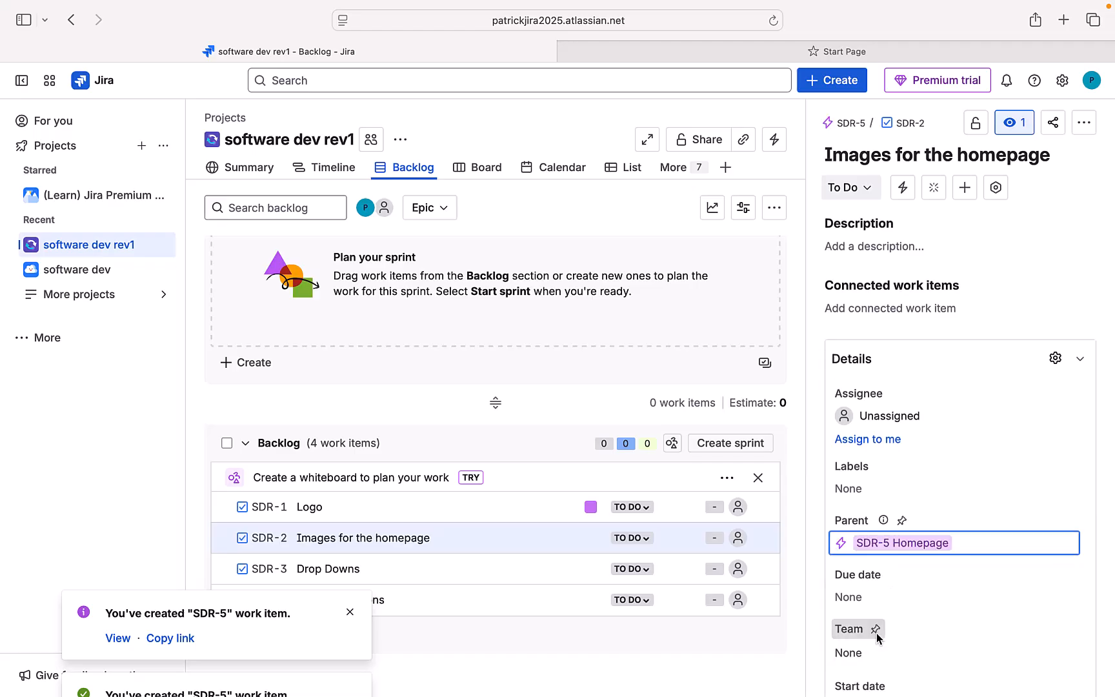
{"action": "left_click", "coordinate": [540, 572]}
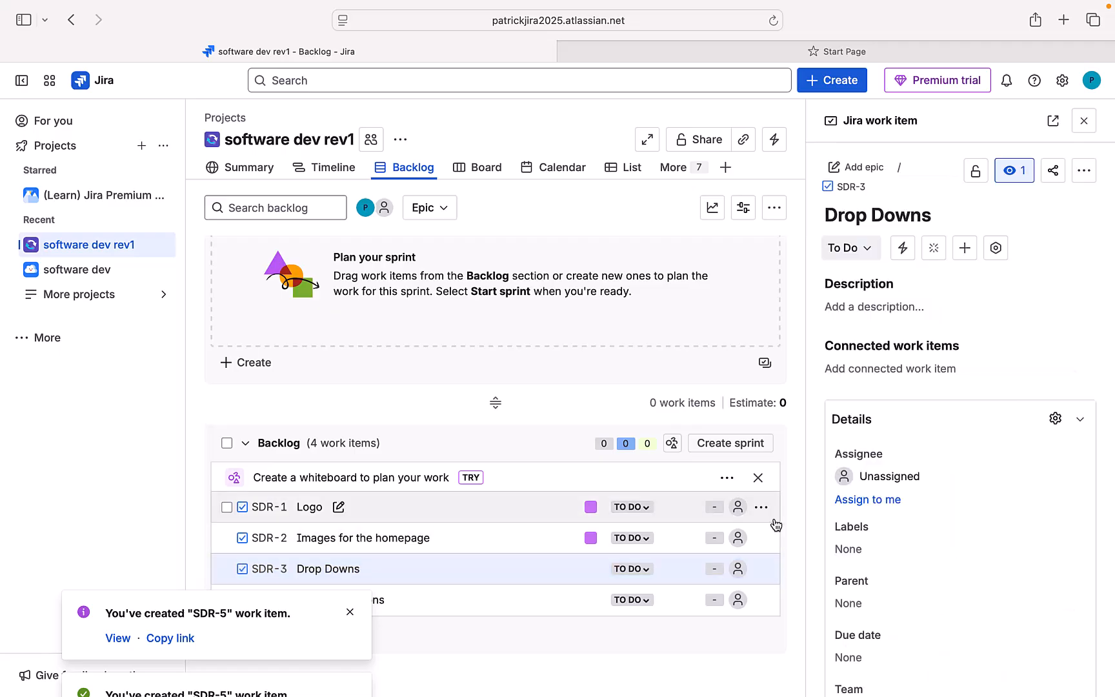
{"action": "scroll", "coordinate": [859, 549], "scroll_direction": "down", "scroll_amount": 2}
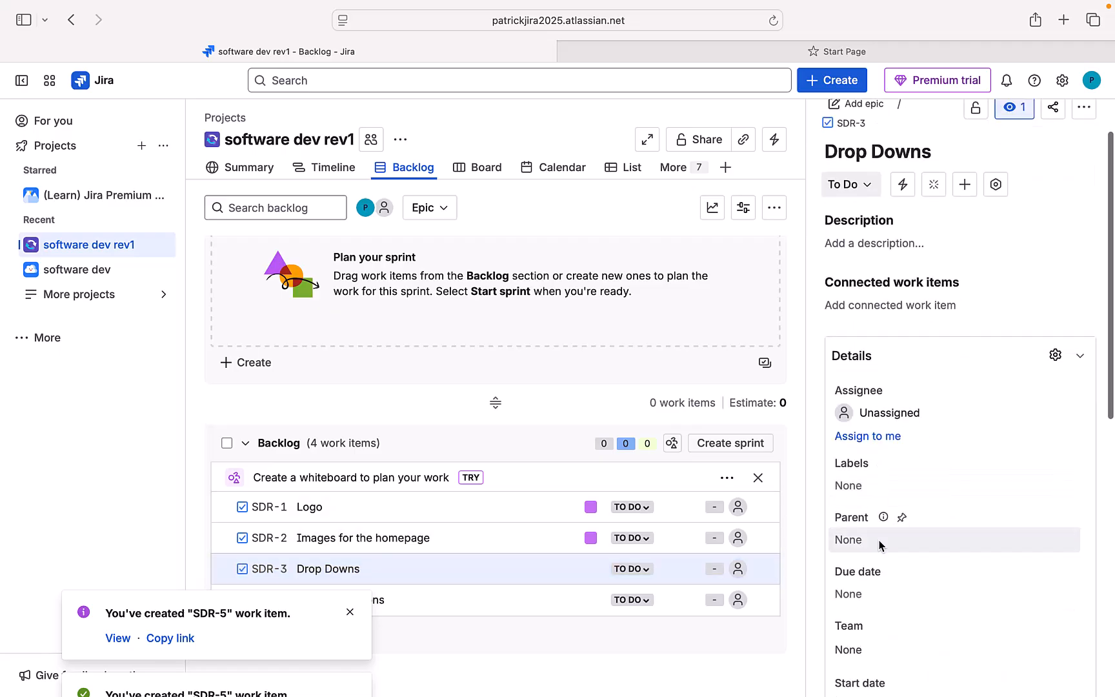
{"action": "left_click", "coordinate": [880, 545]}
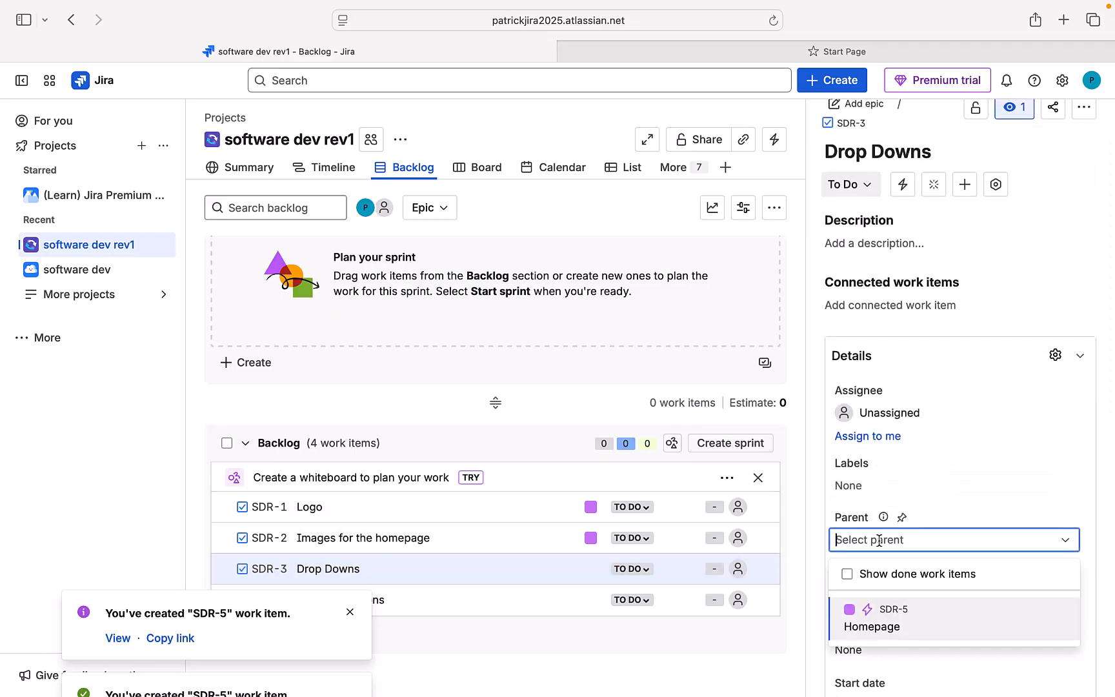
{"action": "left_click", "coordinate": [877, 621]}
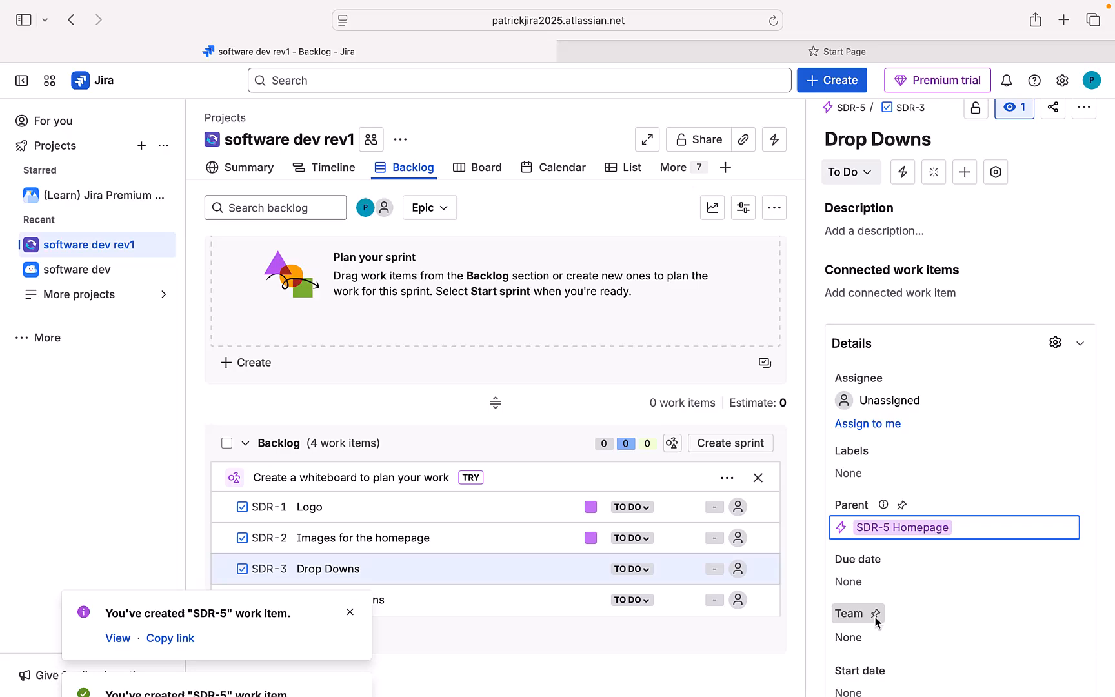
Step: Give Content Sections the parent SDR-5 Homepage and dismiss the SDR-5 created notifications
{"action": "left_click", "coordinate": [567, 610]}
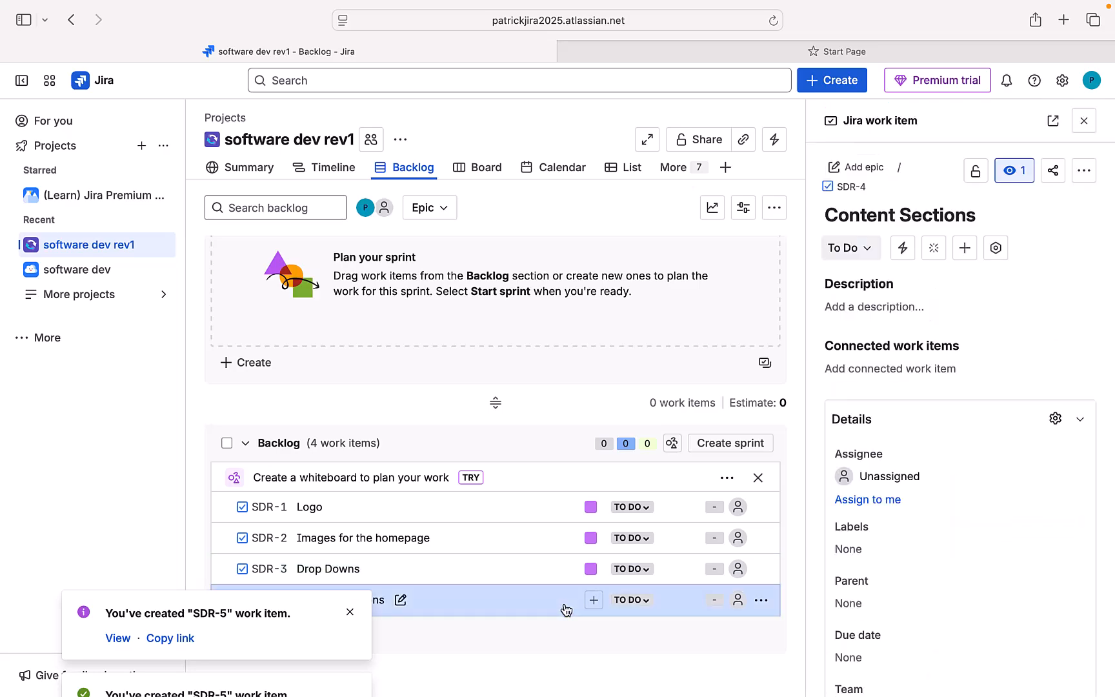
{"action": "left_click", "coordinate": [885, 600]}
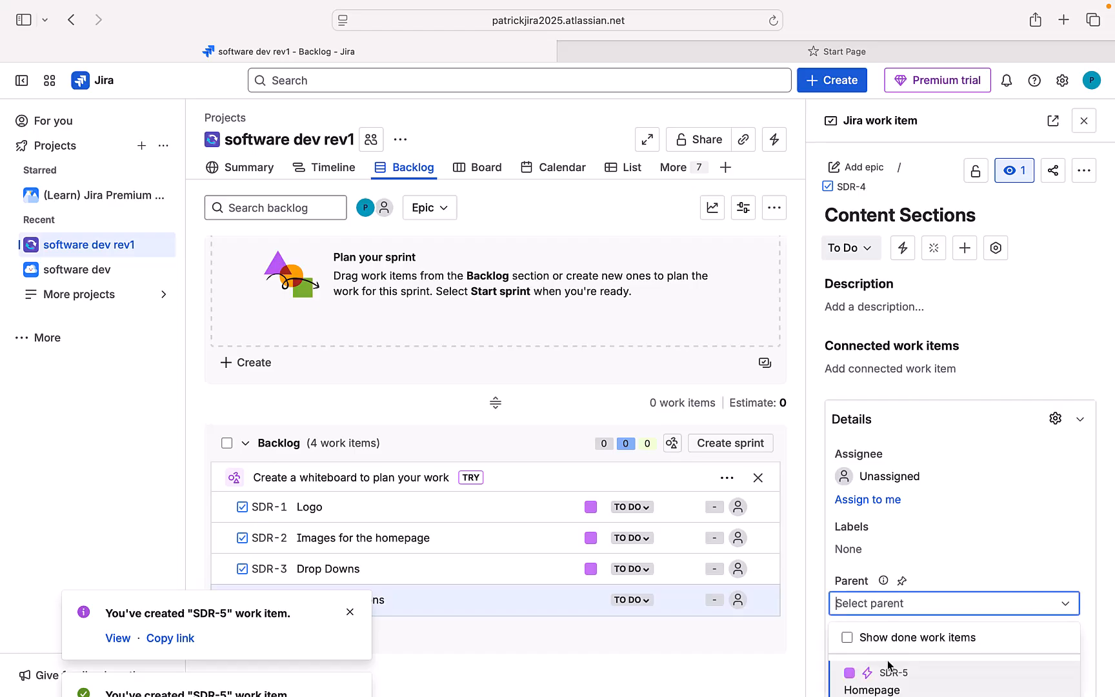
{"action": "left_click", "coordinate": [883, 682]}
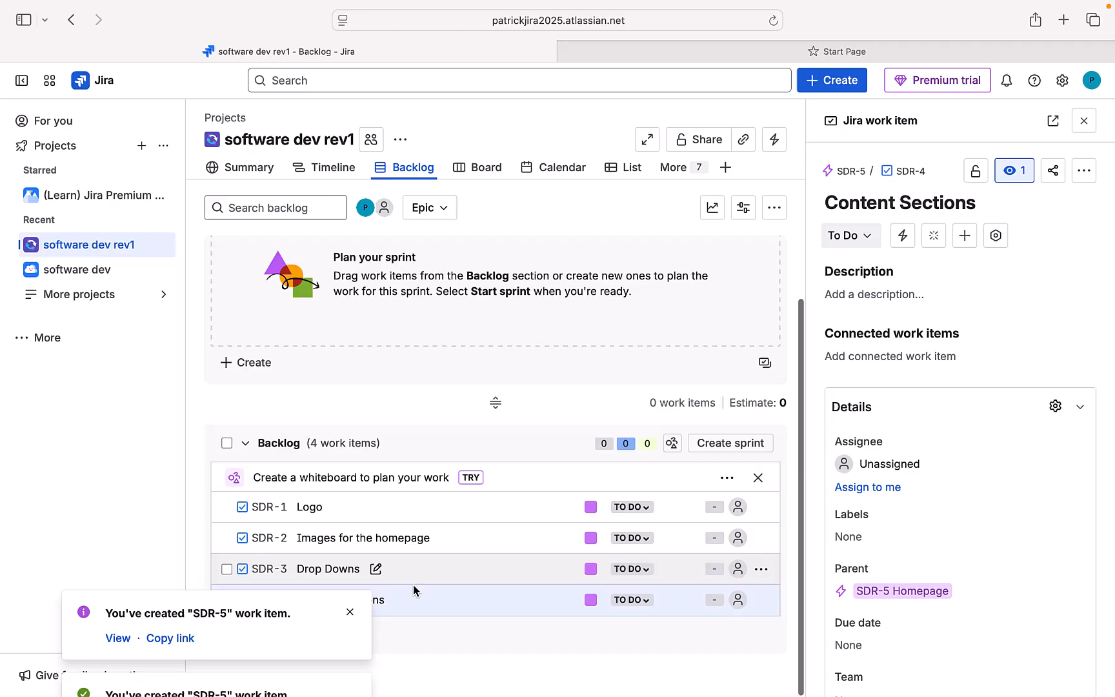
{"action": "left_click", "coordinate": [351, 611]}
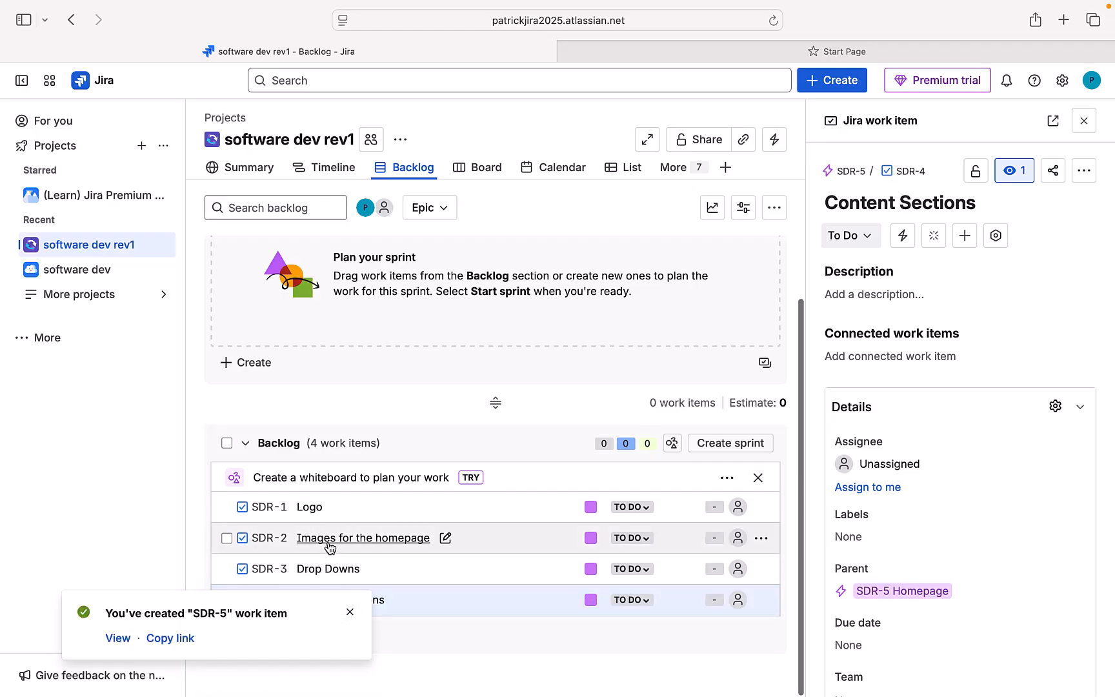
{"action": "left_click", "coordinate": [349, 613]}
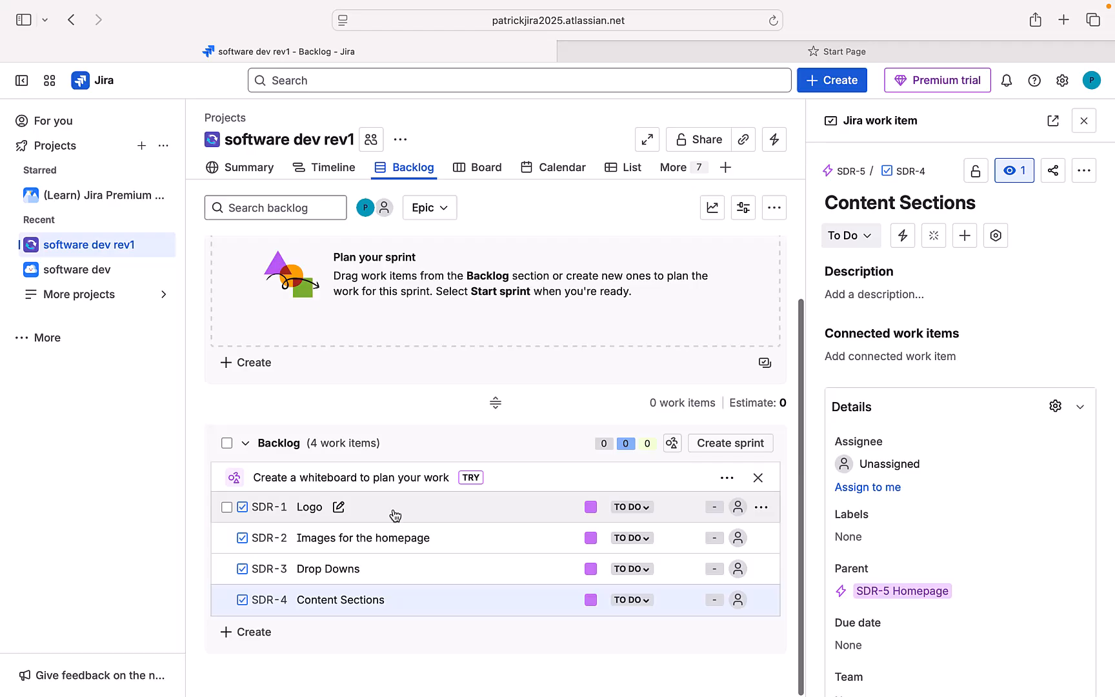
Step: Drag Logo, Images for the homepage, Drop Downs and Content Sections from the backlog into SDR Sprint 1
{"action": "left_click_drag", "start_coordinate": [394, 514], "coordinate": [322, 348]}
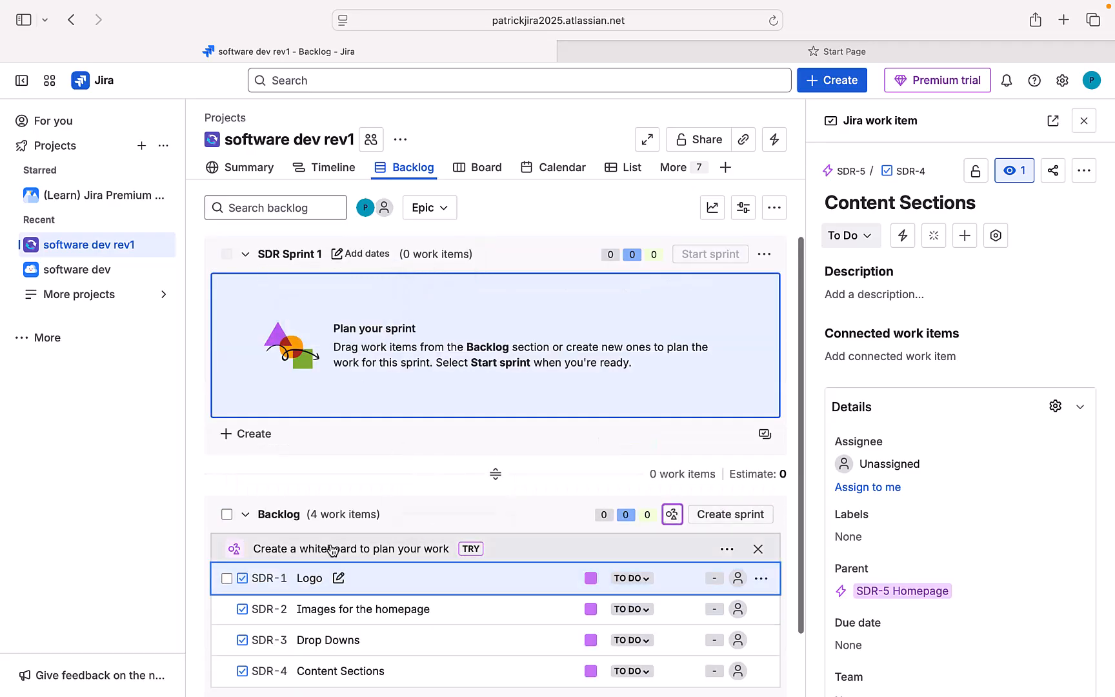
{"action": "right_click", "coordinate": [302, 578]}
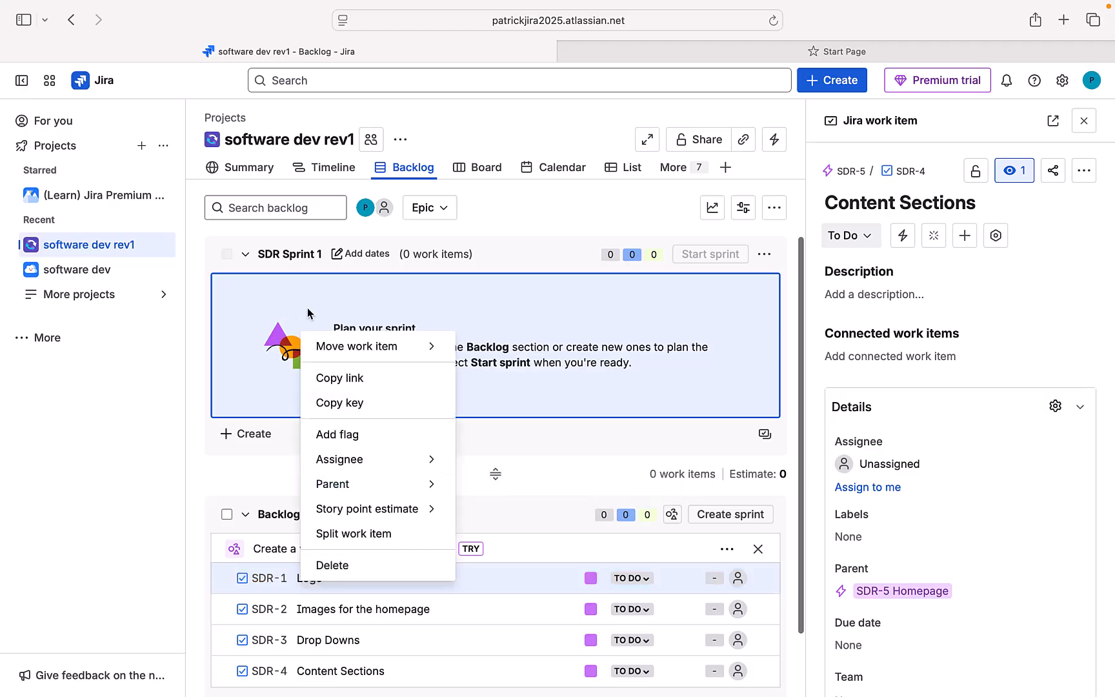
{"action": "left_click", "coordinate": [384, 285]}
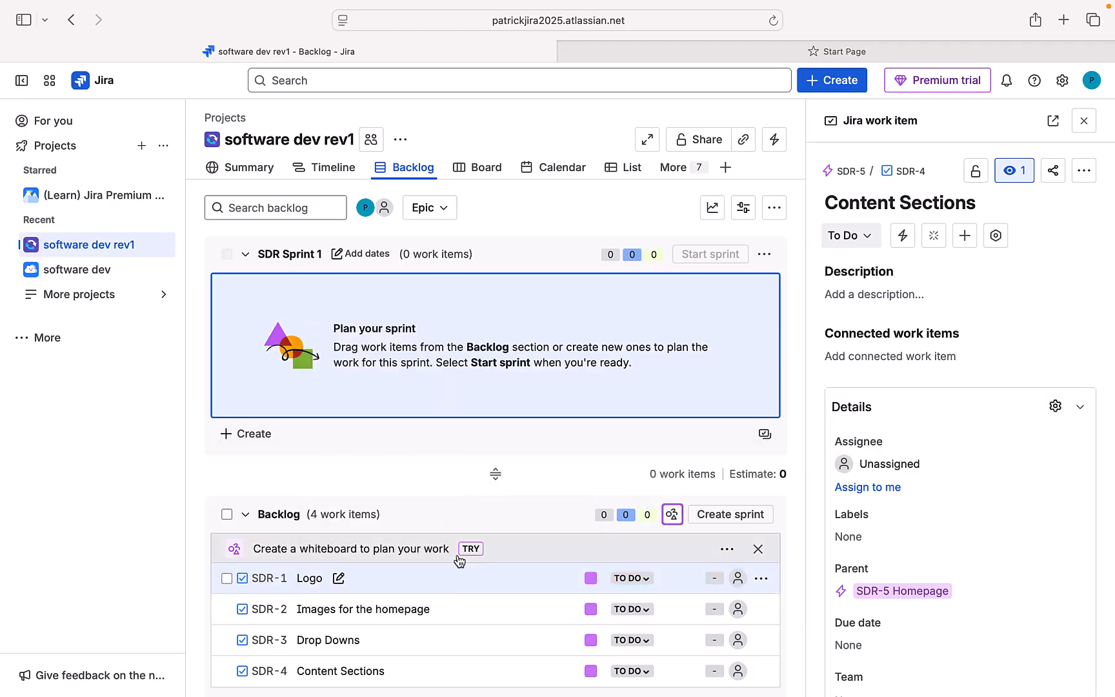
{"action": "left_click_drag", "start_coordinate": [389, 375], "coordinate": [306, 305]}
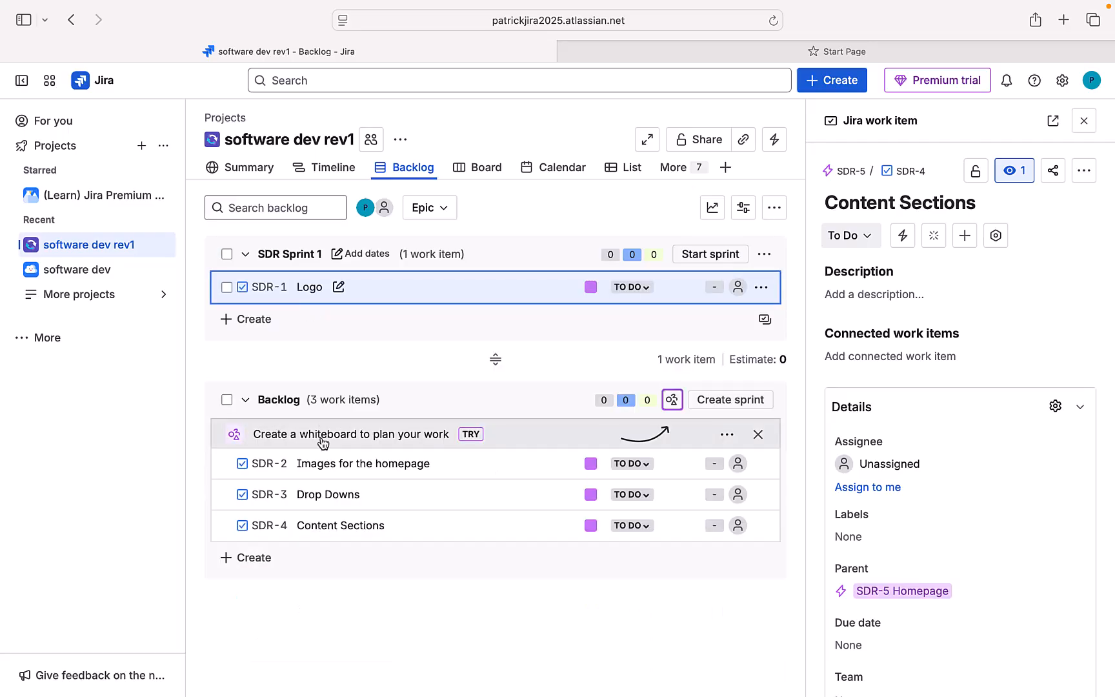
{"action": "left_click_drag", "start_coordinate": [316, 463], "coordinate": [264, 289]}
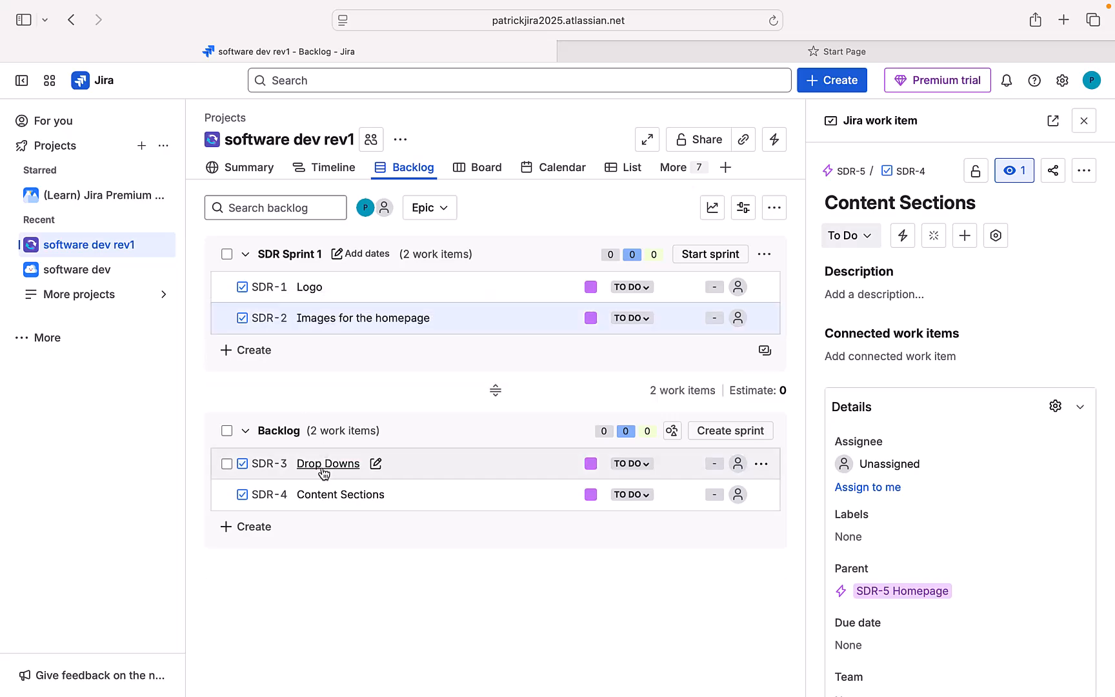
{"action": "left_click_drag", "start_coordinate": [319, 466], "coordinate": [285, 325]}
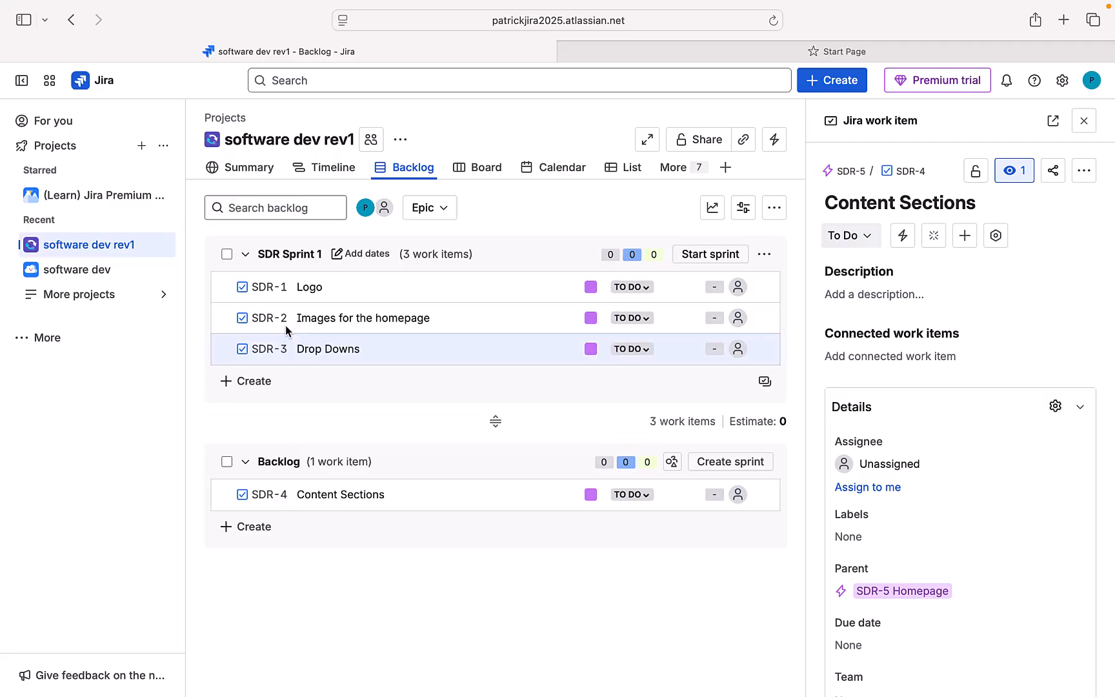
{"action": "left_click_drag", "start_coordinate": [302, 496], "coordinate": [261, 364]}
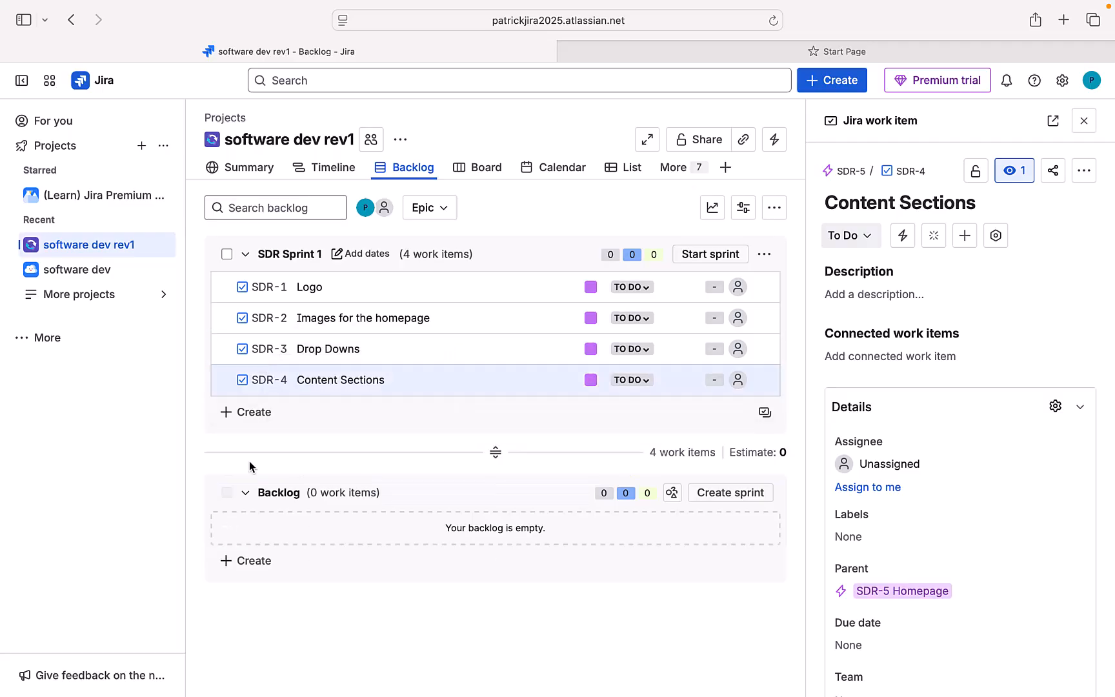
{"action": "left_click", "coordinate": [247, 415]}
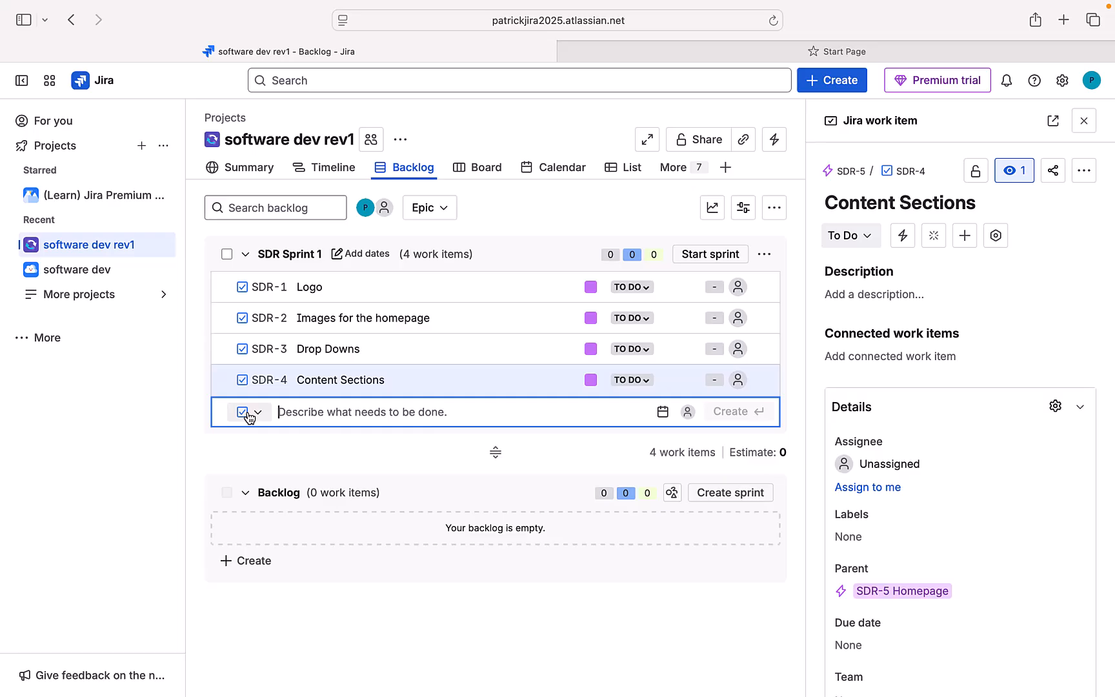
Step: Open the Start Sprint dialog for SDR Sprint 1: 4 items, 2 weeks from 9/28/2025
{"action": "left_click", "coordinate": [702, 255]}
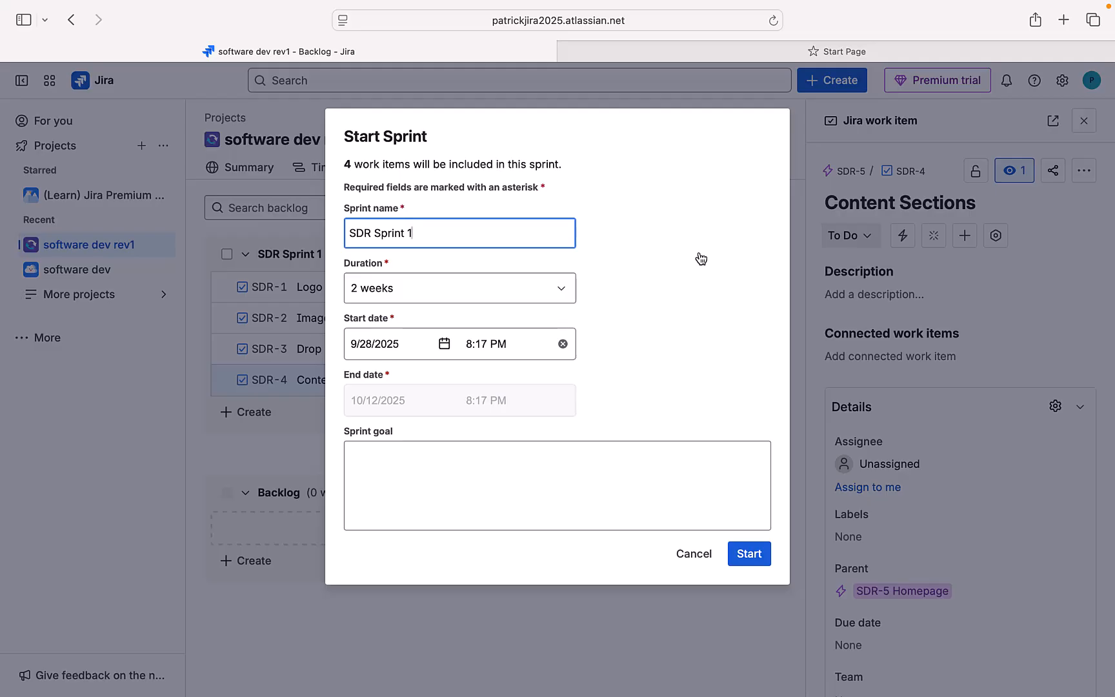
Step: Enter 'create homepage' as the sprint goal, removing the stray slash, and start SDR Sprint 1
{"action": "left_click", "coordinate": [446, 470]}
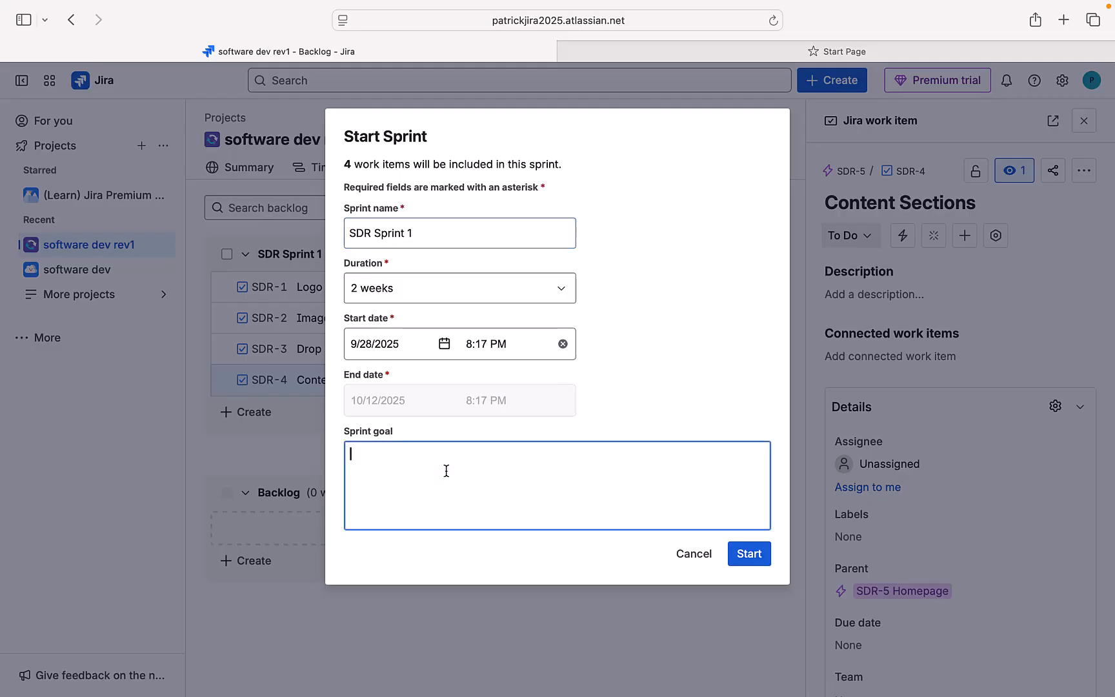
{"action": "type", "text": "/create home"}
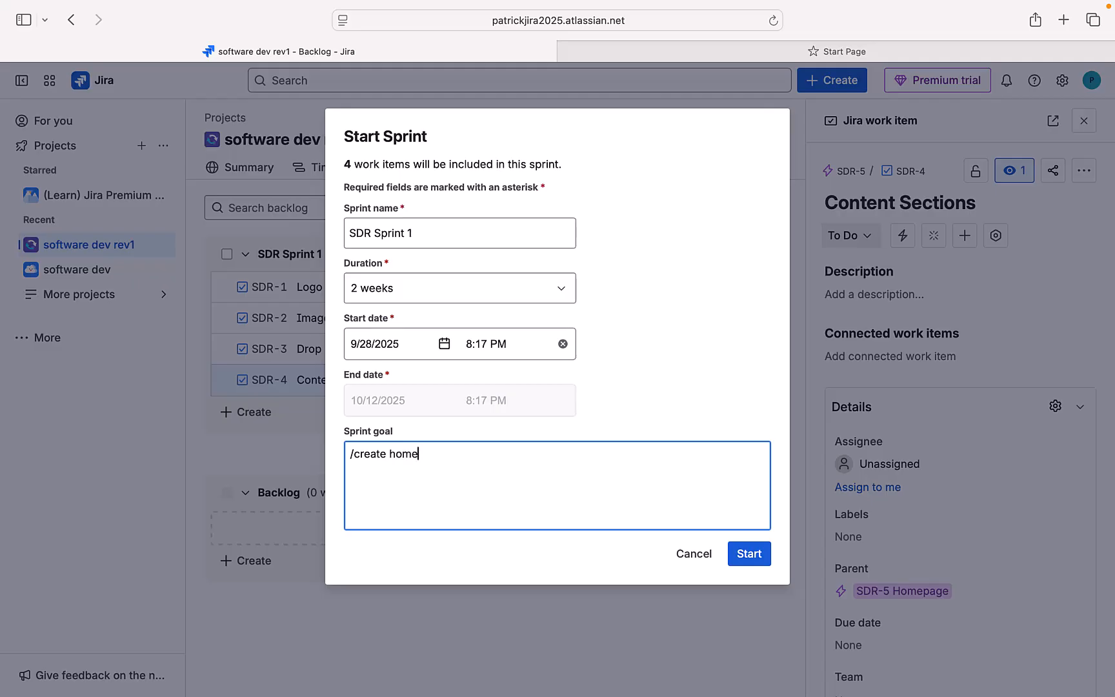
{"action": "type", "text": "page"}
{"action": "left_click", "coordinate": [353, 454]}
{"action": "key", "text": "BackSpace"}
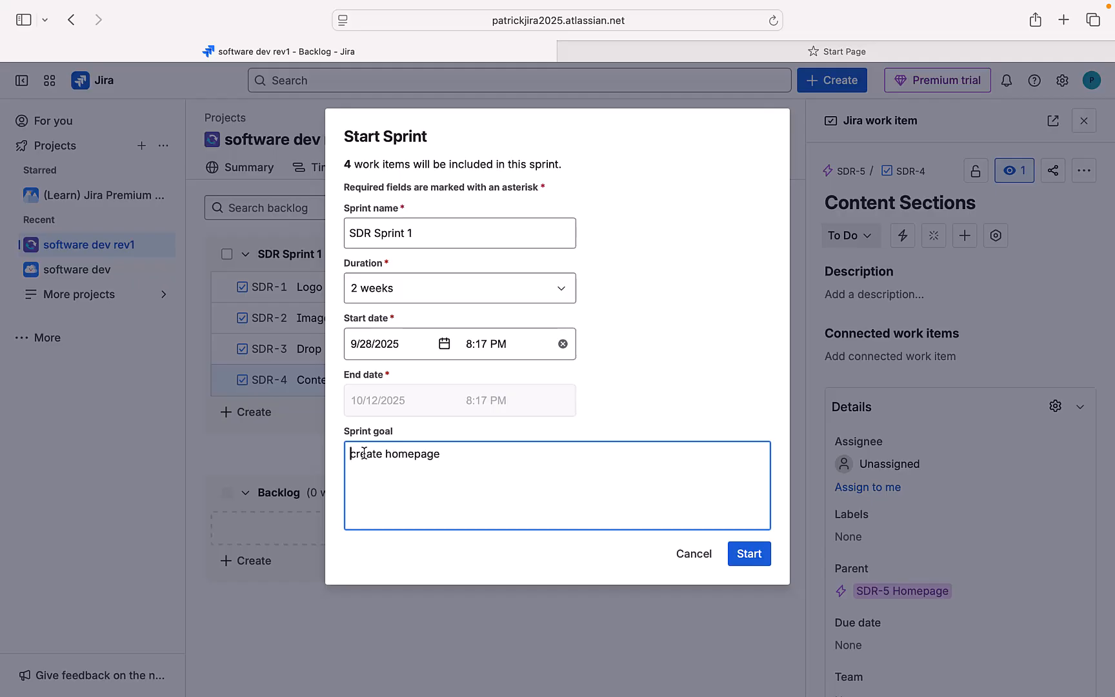
{"action": "left_click", "coordinate": [749, 558]}
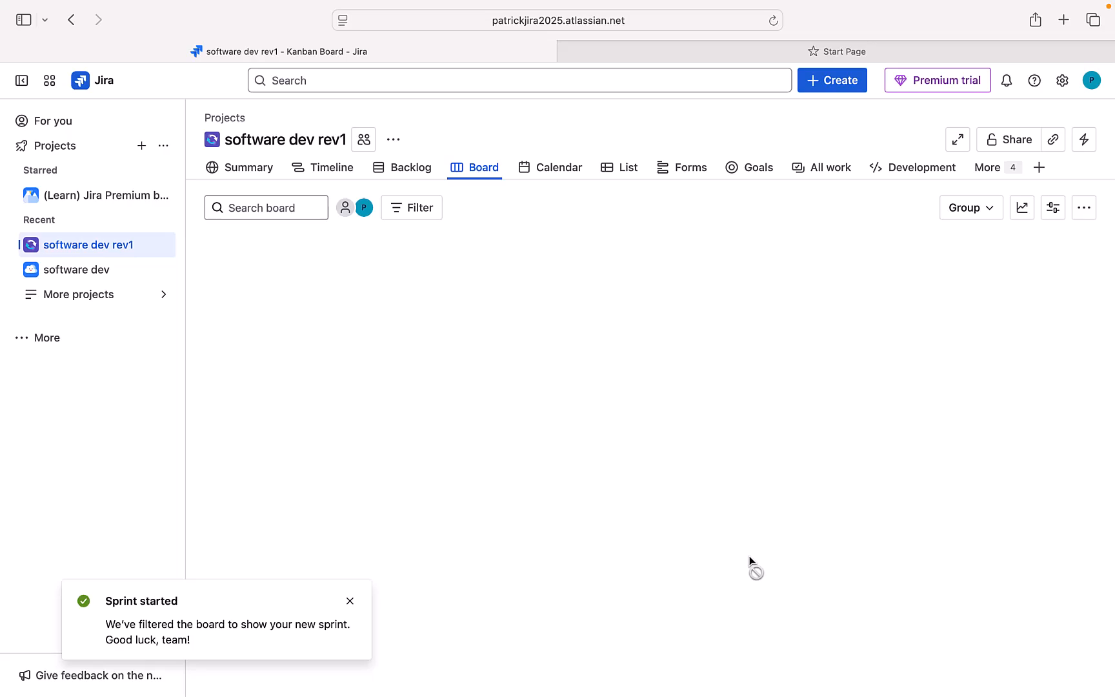
Step: Show the software dev rev1 board with SDR-1 to SDR-4 under To Do
{"action": "scroll", "coordinate": [408, 408], "scroll_direction": "down", "scroll_amount": 1}
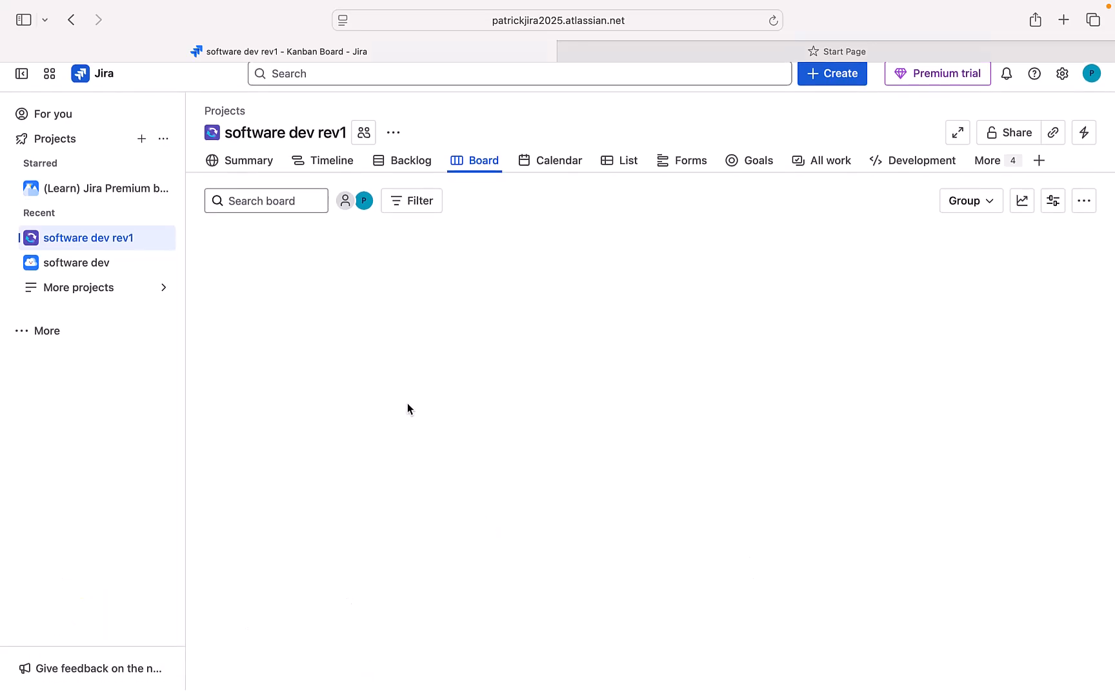
{"action": "left_click", "coordinate": [475, 166]}
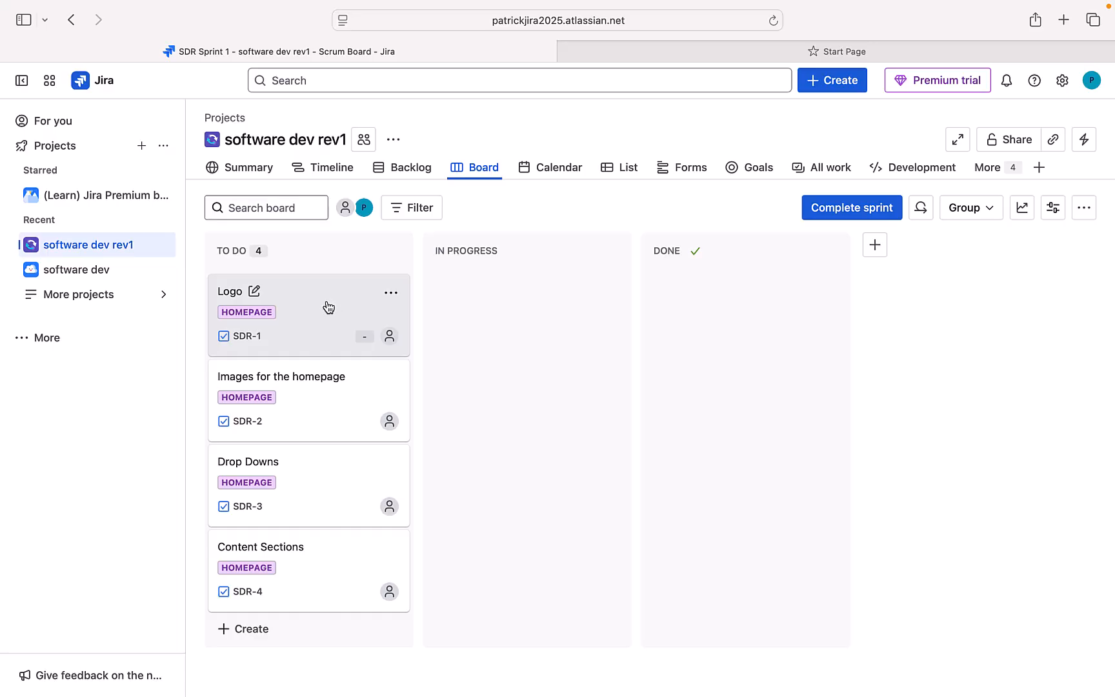
Step: Move Logo to In Progress and Drop Downs to Done, then view the backlog
{"action": "left_click_drag", "start_coordinate": [357, 300], "coordinate": [434, 284]}
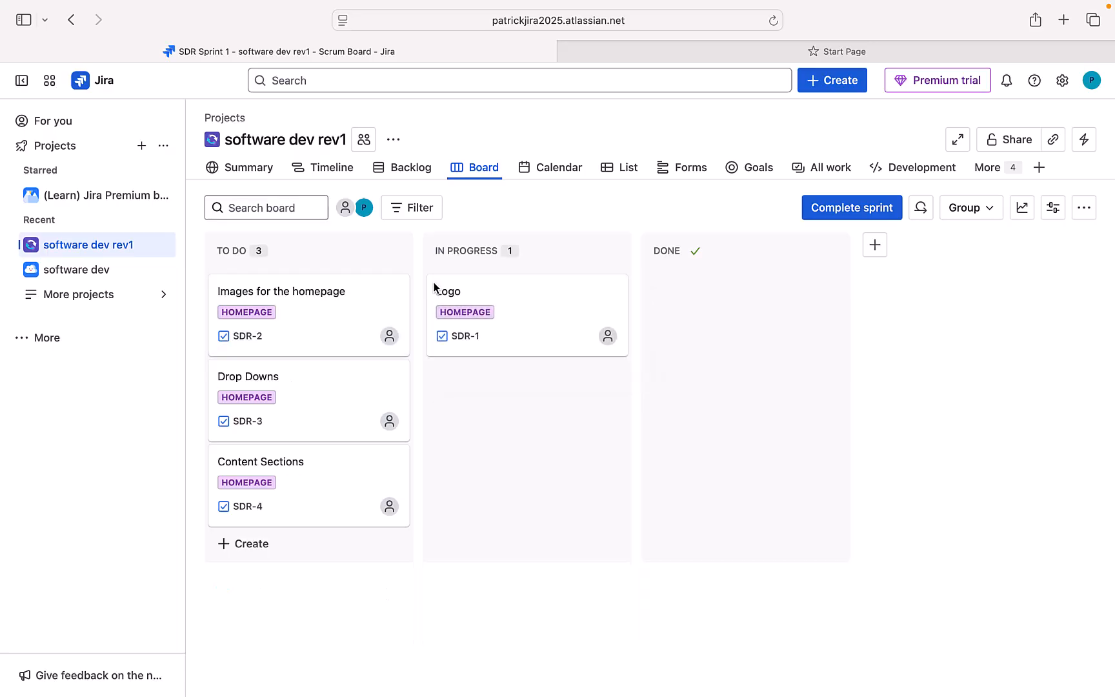
{"action": "left_click_drag", "start_coordinate": [311, 391], "coordinate": [638, 279]}
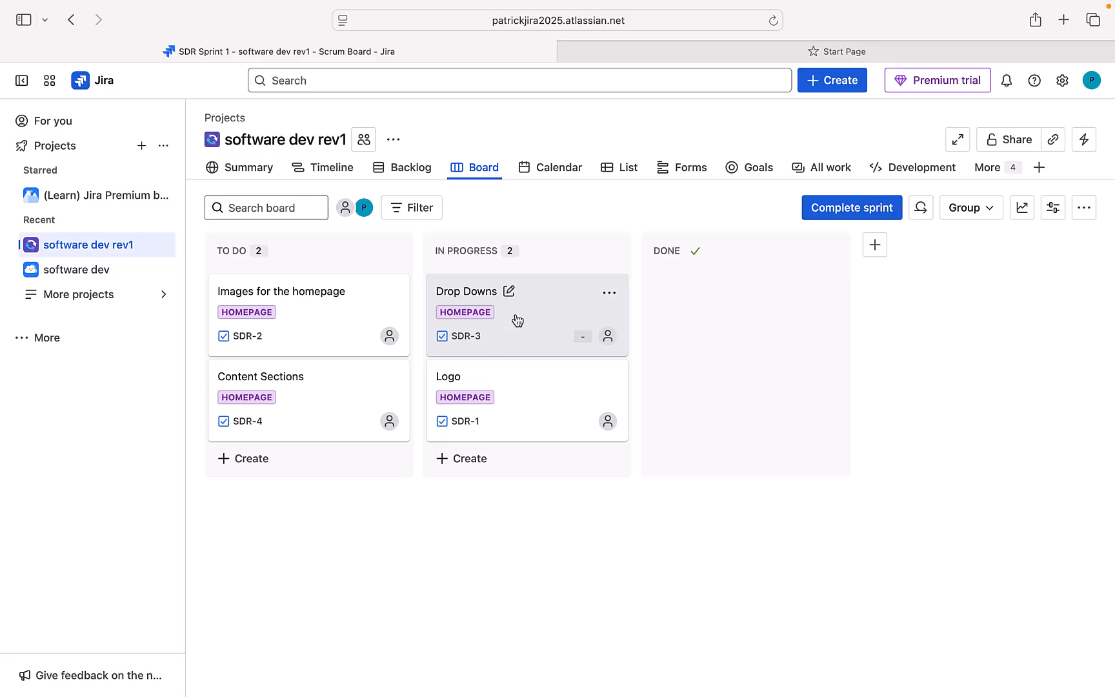
{"action": "left_click_drag", "start_coordinate": [490, 337], "coordinate": [655, 284]}
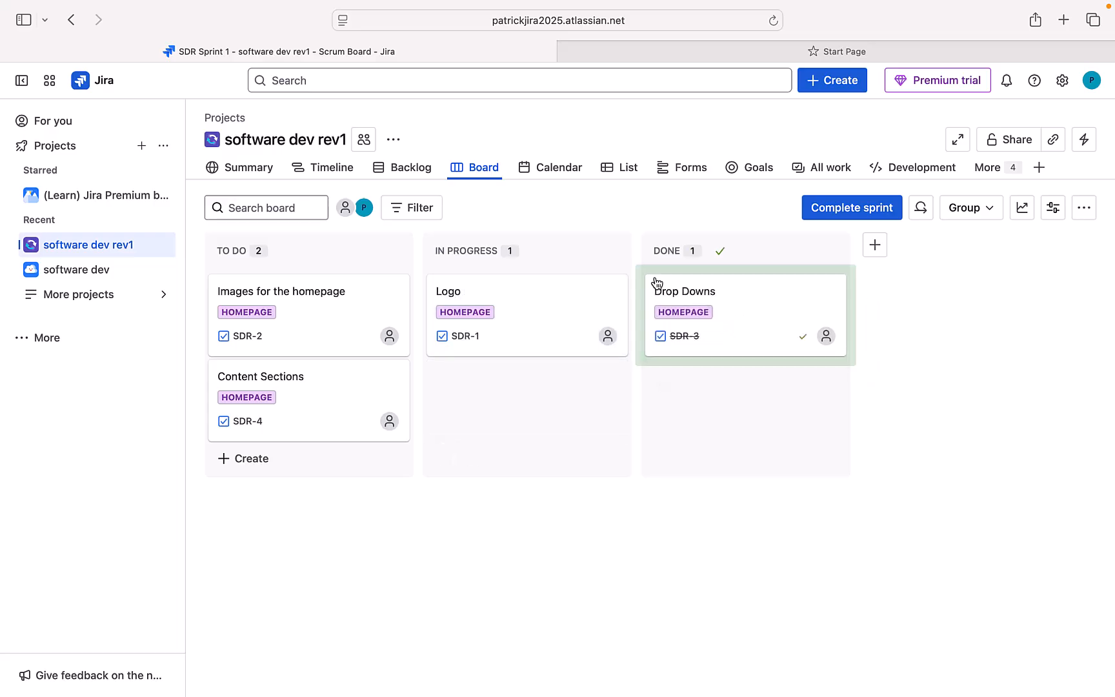
{"action": "left_click", "coordinate": [398, 169]}
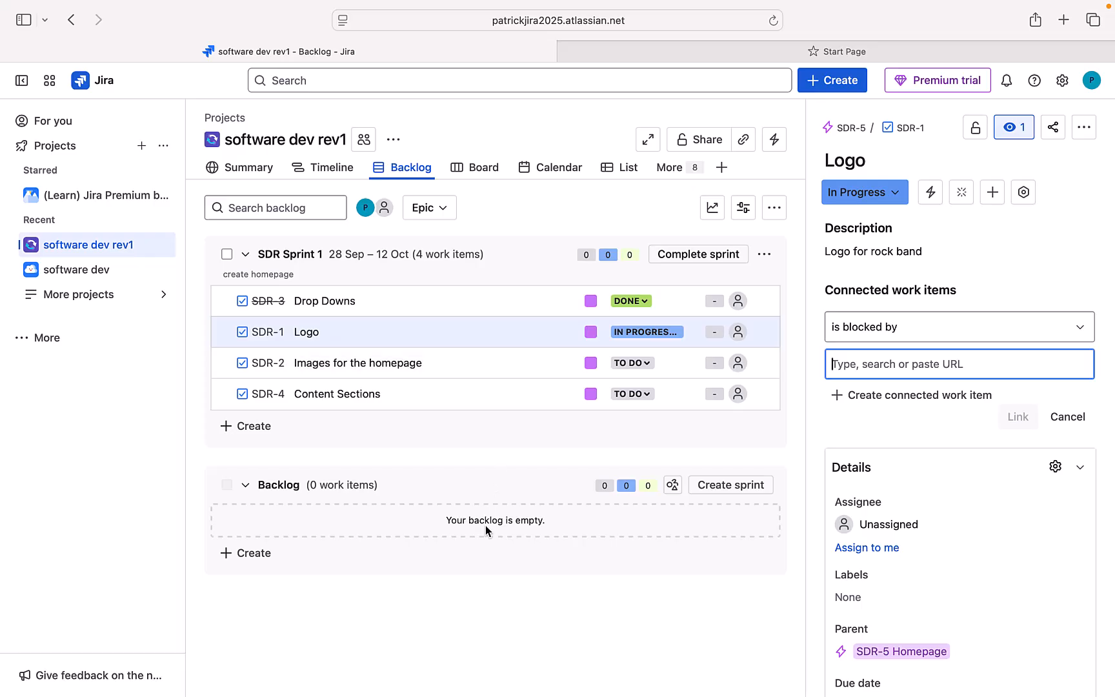
Step: Switch back to the SDR Sprint 1 board view
{"action": "left_click", "coordinate": [482, 169]}
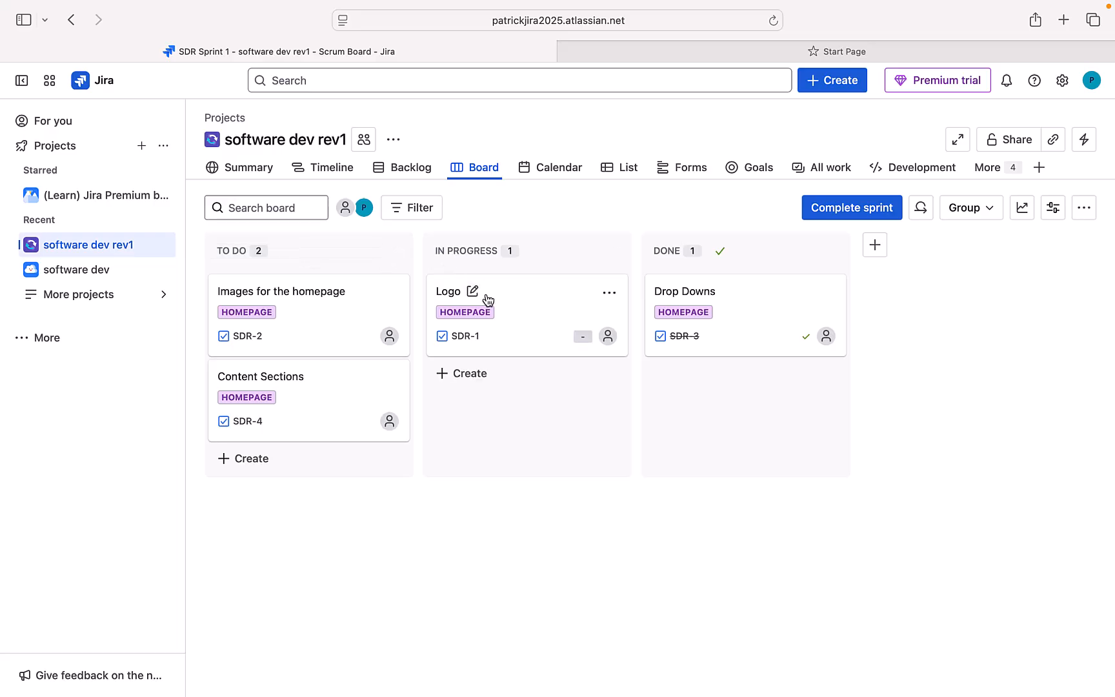
Step: Move Logo to Done and browse the details panel of Images for the homepage (SDR-2)
{"action": "left_click_drag", "start_coordinate": [514, 301], "coordinate": [644, 366]}
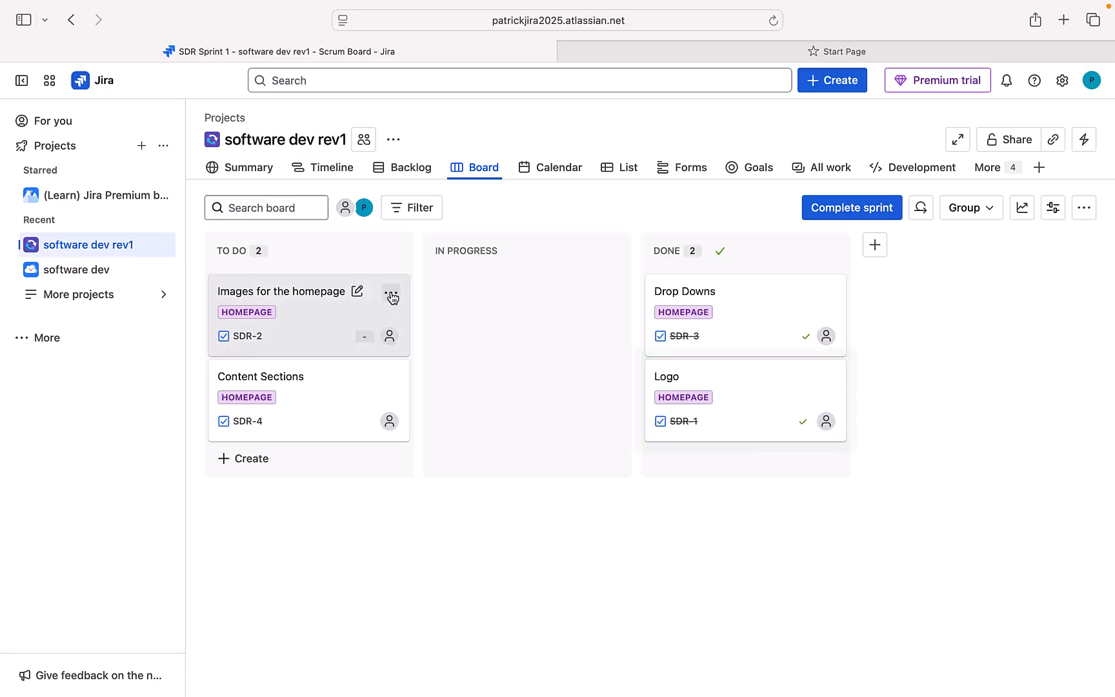
{"action": "left_click", "coordinate": [318, 297]}
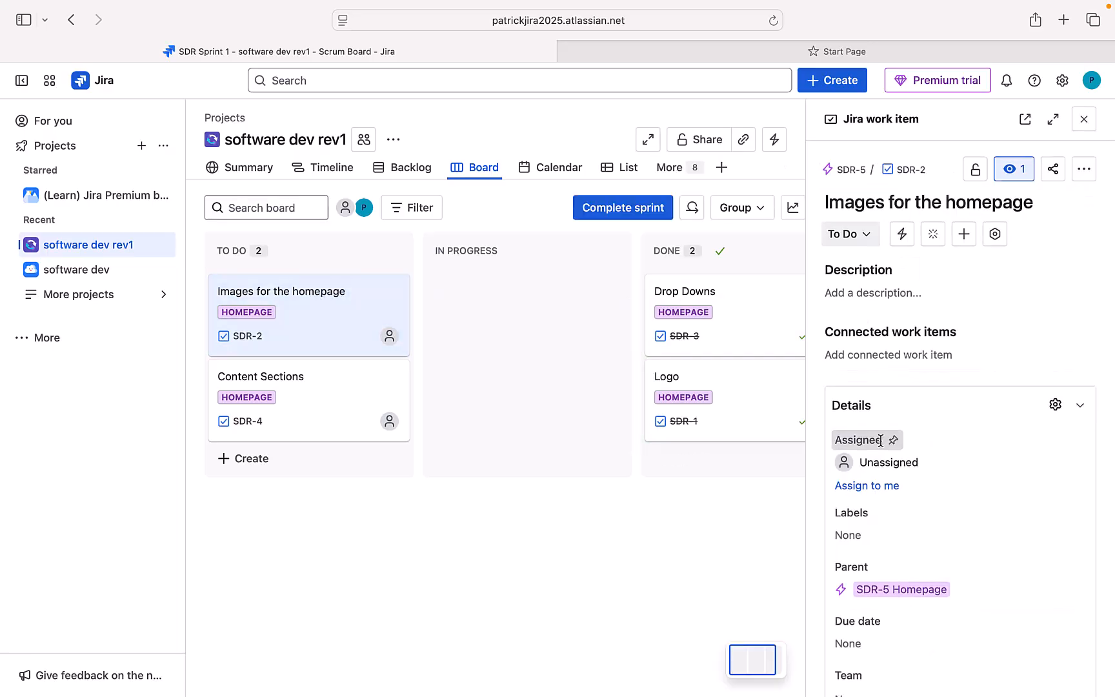
{"action": "scroll", "coordinate": [878, 443], "scroll_direction": "down", "scroll_amount": 3}
{"action": "scroll", "coordinate": [881, 444], "scroll_direction": "down", "scroll_amount": 1}
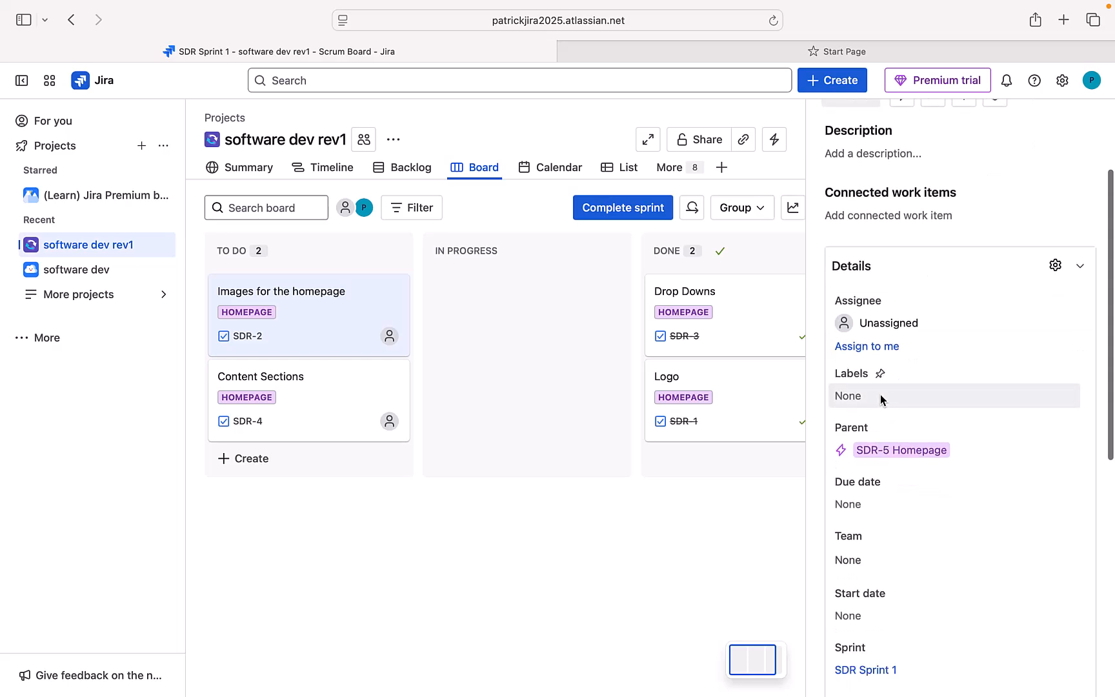
{"action": "scroll", "coordinate": [885, 457], "scroll_direction": "down", "scroll_amount": 5}
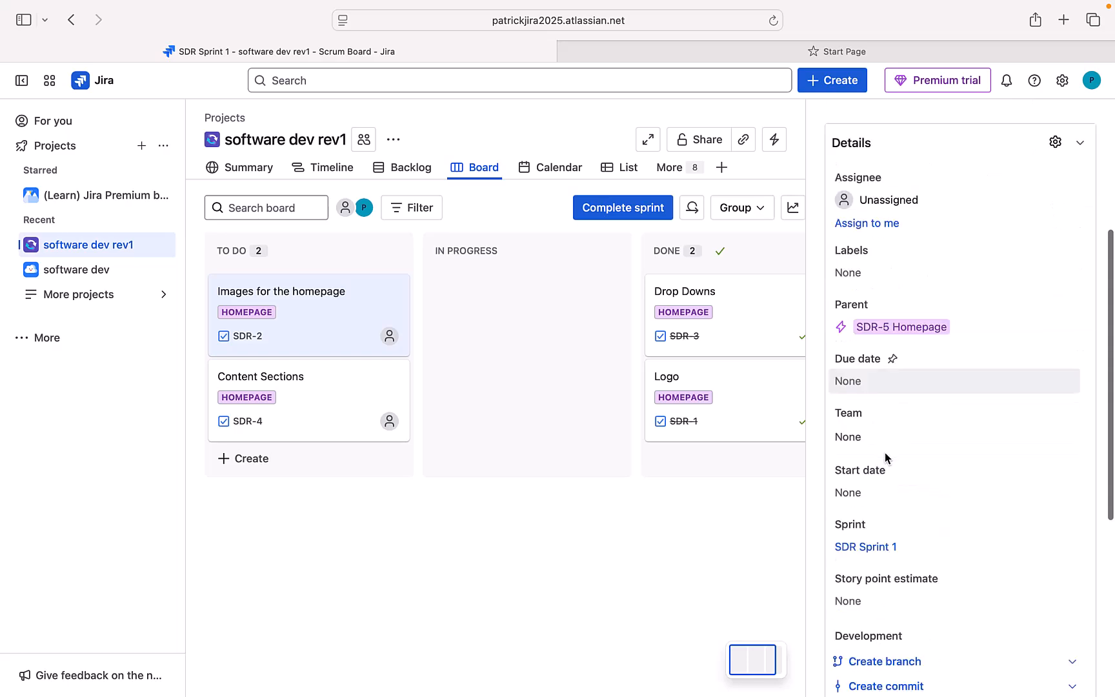
{"action": "scroll", "coordinate": [886, 457], "scroll_direction": "down", "scroll_amount": 3}
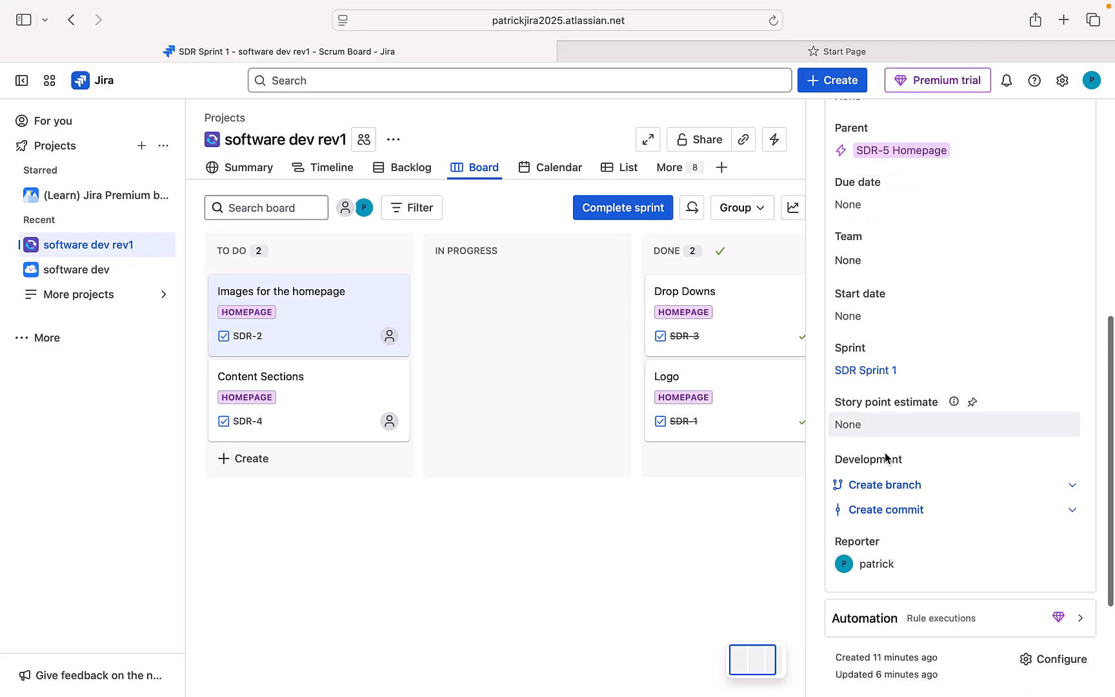
{"action": "scroll", "coordinate": [887, 456], "scroll_direction": "down", "scroll_amount": 3}
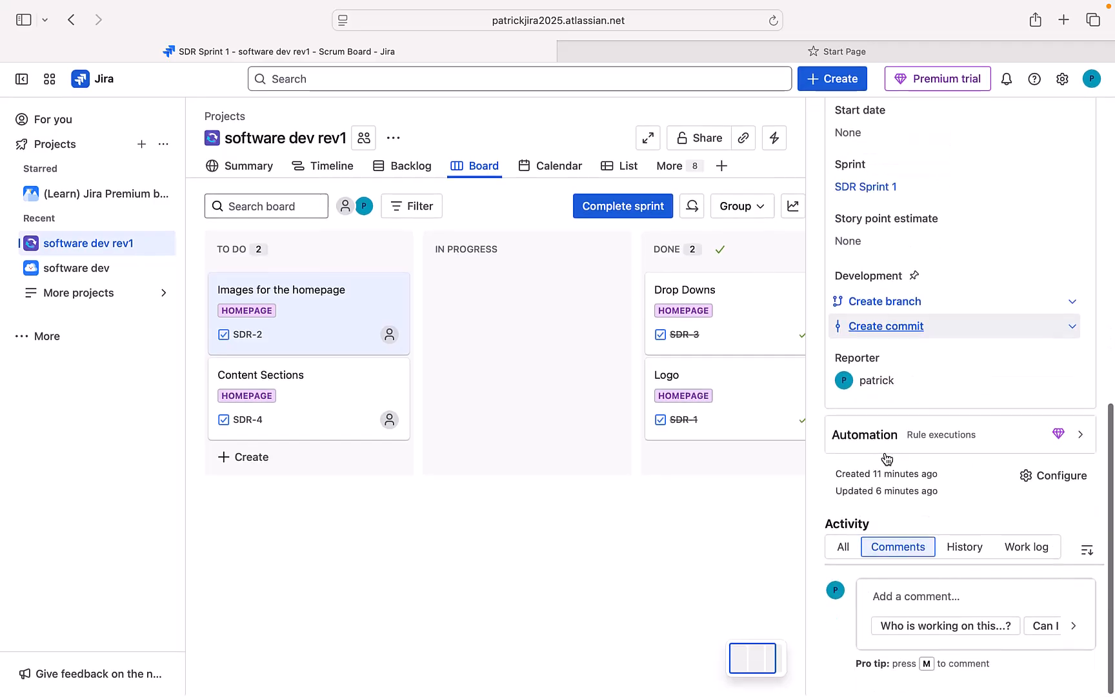
{"action": "scroll", "coordinate": [887, 457], "scroll_direction": "up", "scroll_amount": 8}
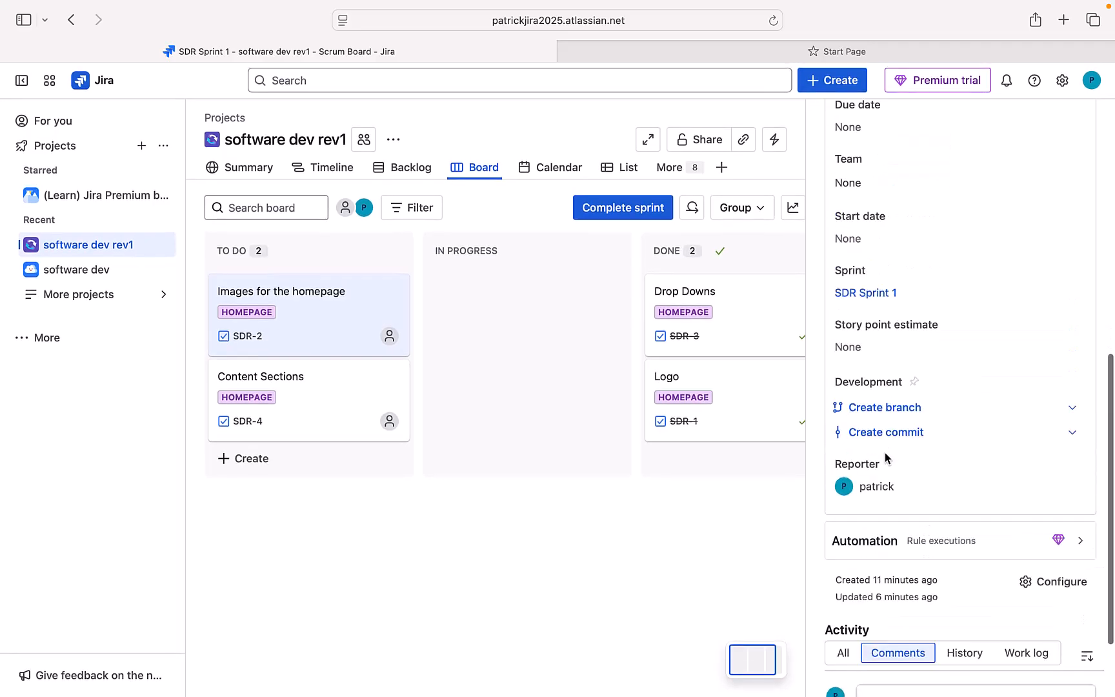
{"action": "scroll", "coordinate": [886, 457], "scroll_direction": "up", "scroll_amount": 6}
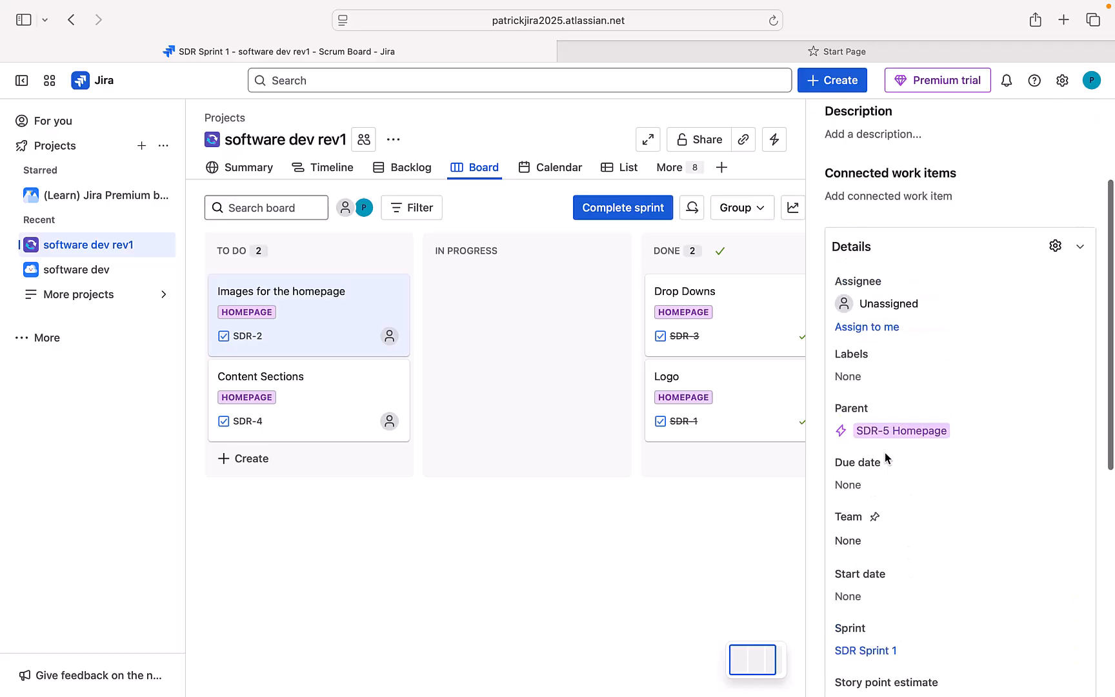
{"action": "scroll", "coordinate": [885, 457], "scroll_direction": "up", "scroll_amount": 1}
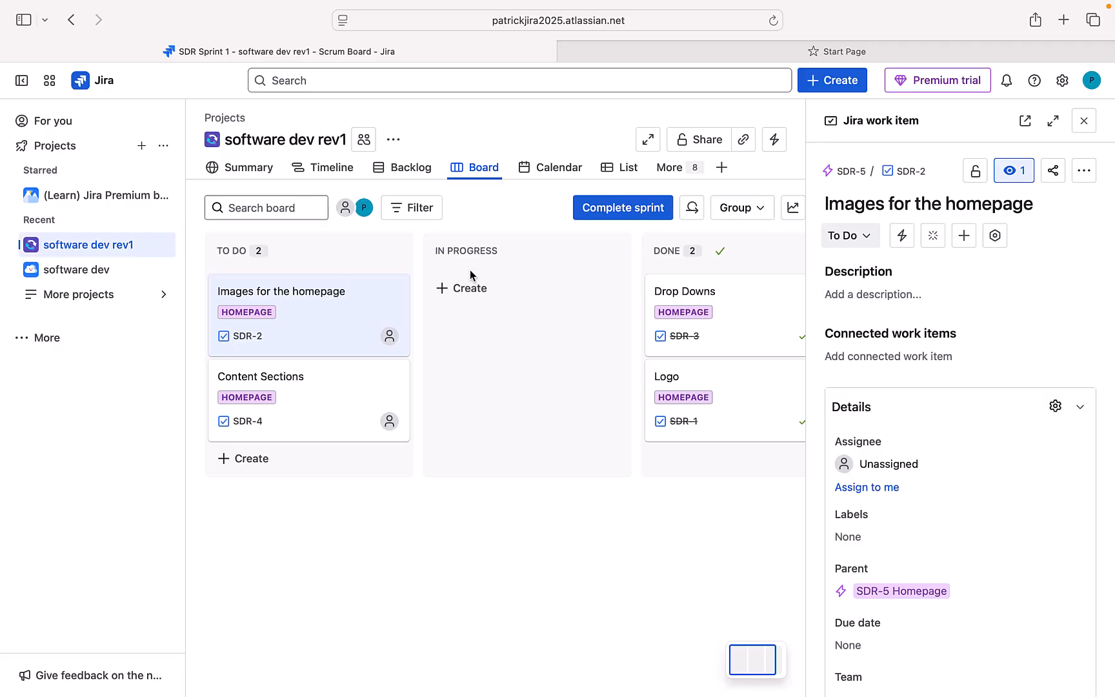
Step: Move Images for the homepage (SDR-2) and Content Sections (SDR-4) into Done, closing the details panel
{"action": "left_click_drag", "start_coordinate": [319, 295], "coordinate": [633, 422]}
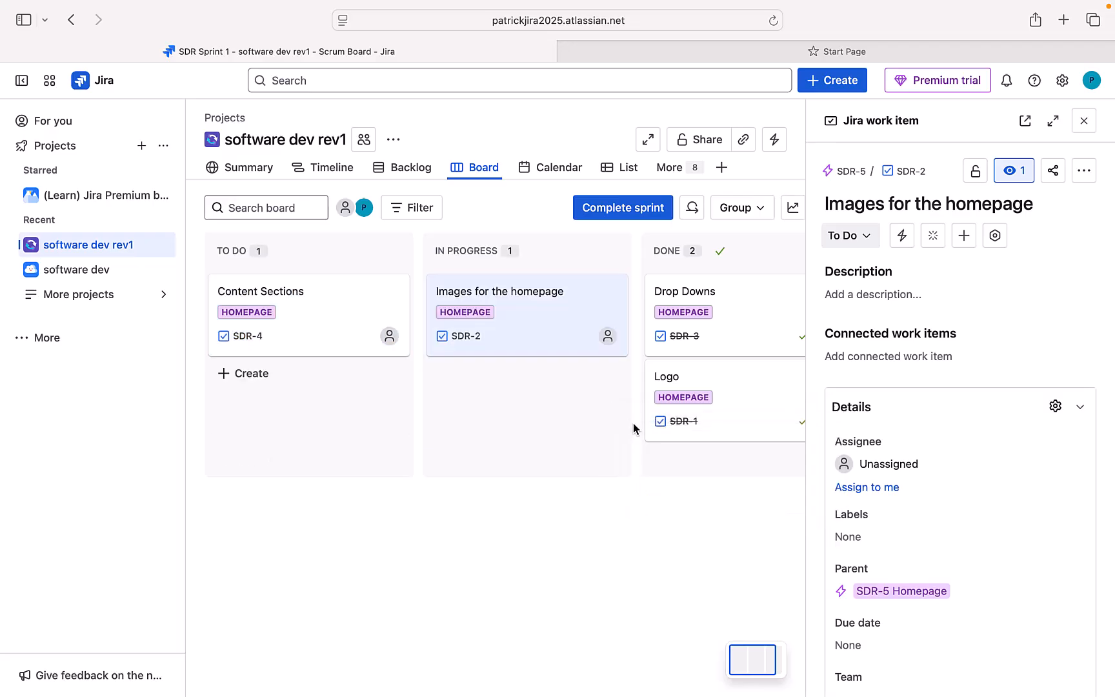
{"action": "left_click_drag", "start_coordinate": [469, 285], "coordinate": [641, 441]}
{"action": "left_click", "coordinate": [1084, 121]}
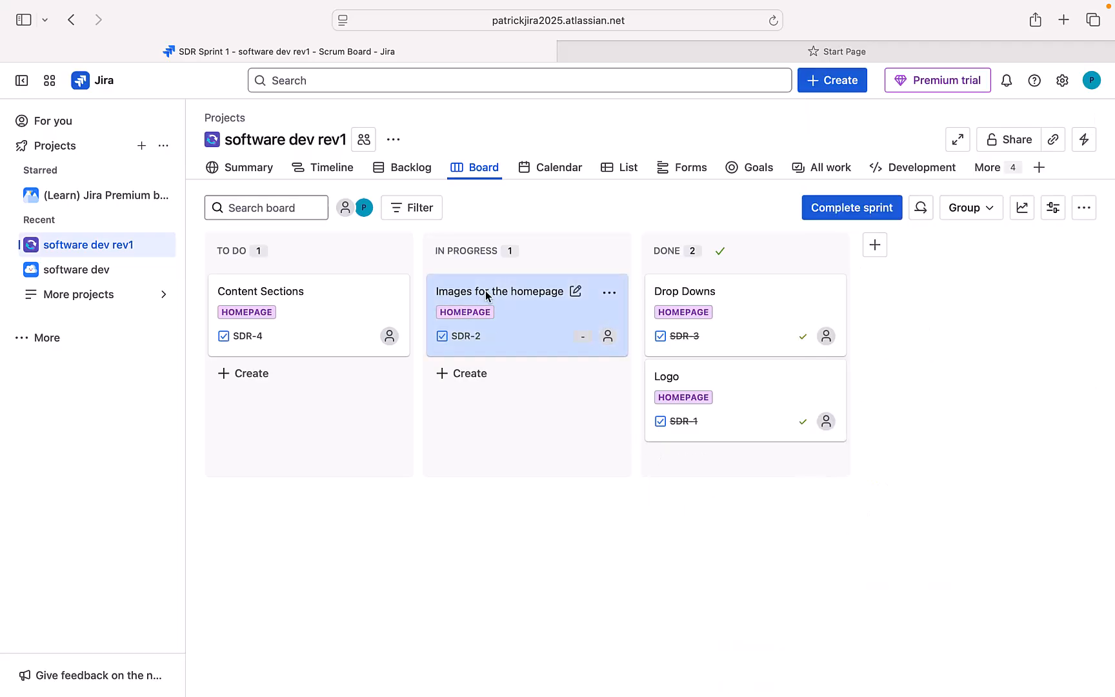
{"action": "left_click_drag", "start_coordinate": [498, 292], "coordinate": [643, 382]}
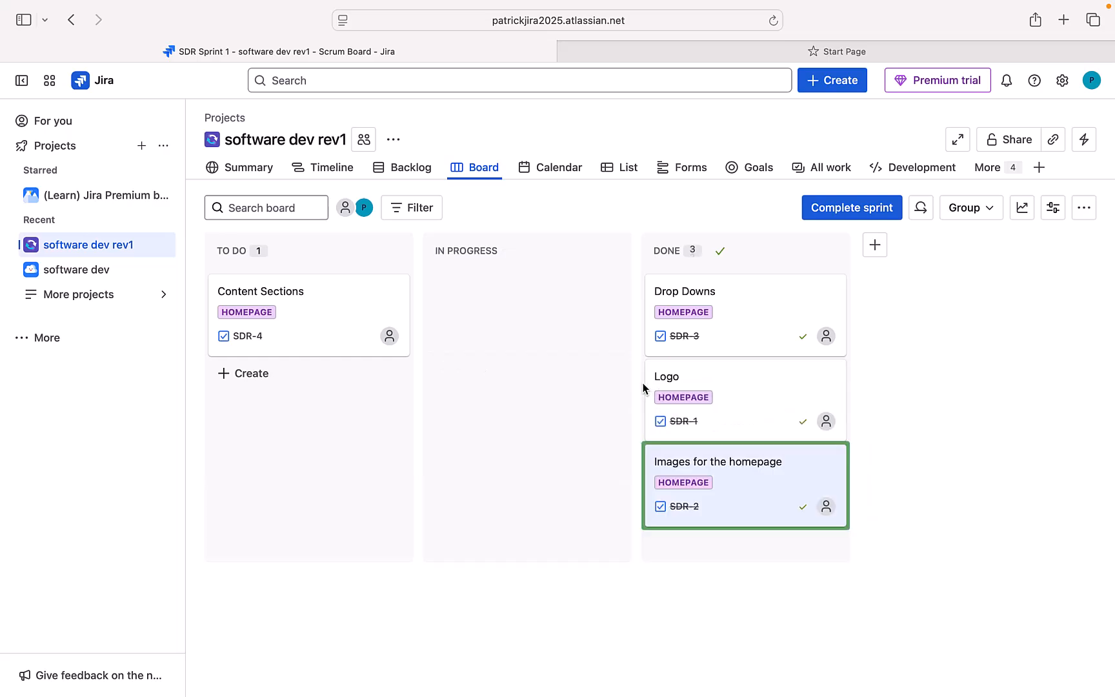
{"action": "left_click_drag", "start_coordinate": [297, 289], "coordinate": [638, 366]}
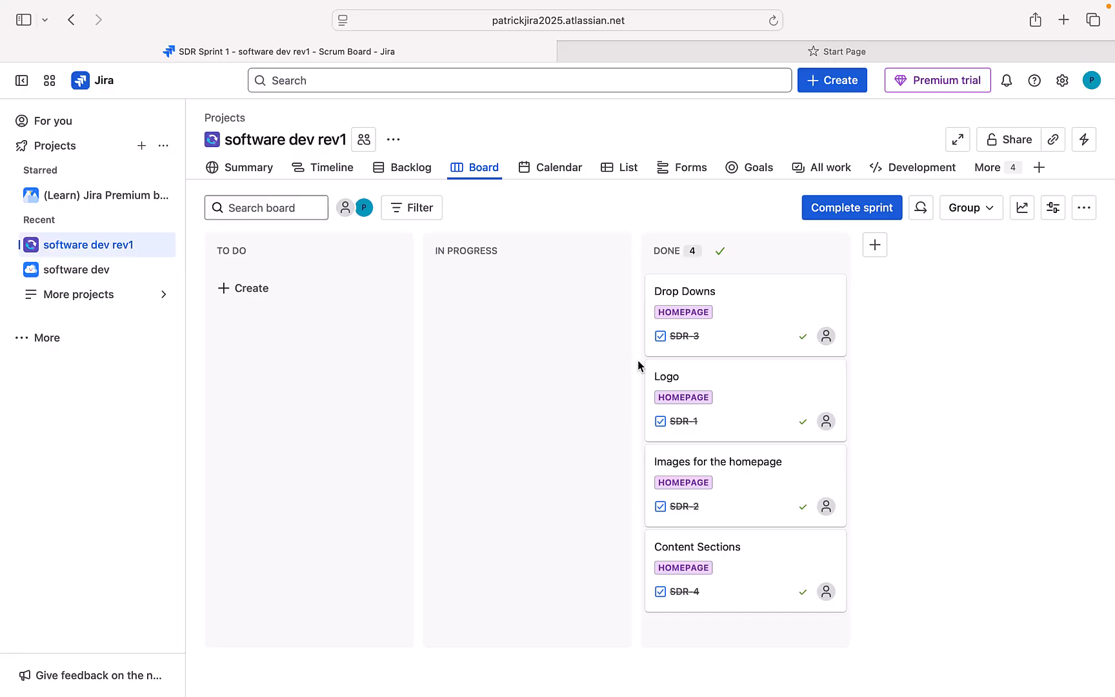
Step: Open the Complete SDR Sprint 1 dialog confirming all 4 work items are done
{"action": "left_click", "coordinate": [851, 216]}
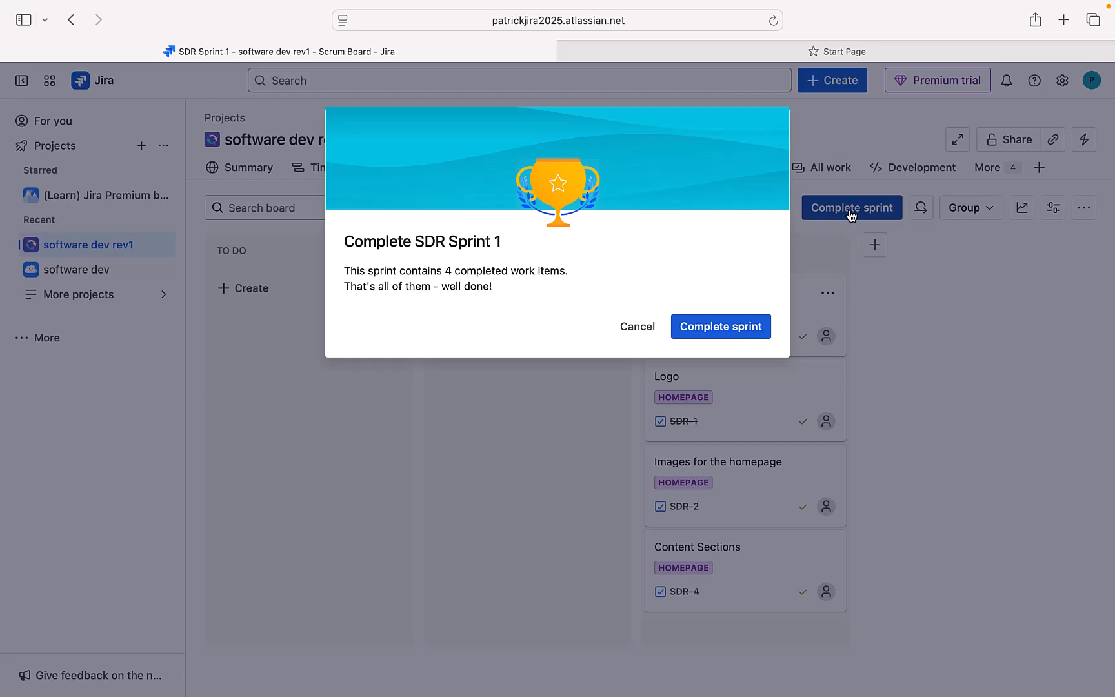
Step: Confirm completion of SDR Sprint 1 so the backlog shows an empty SDR Sprint 2 for 12–26 Oct
{"action": "left_click", "coordinate": [724, 331]}
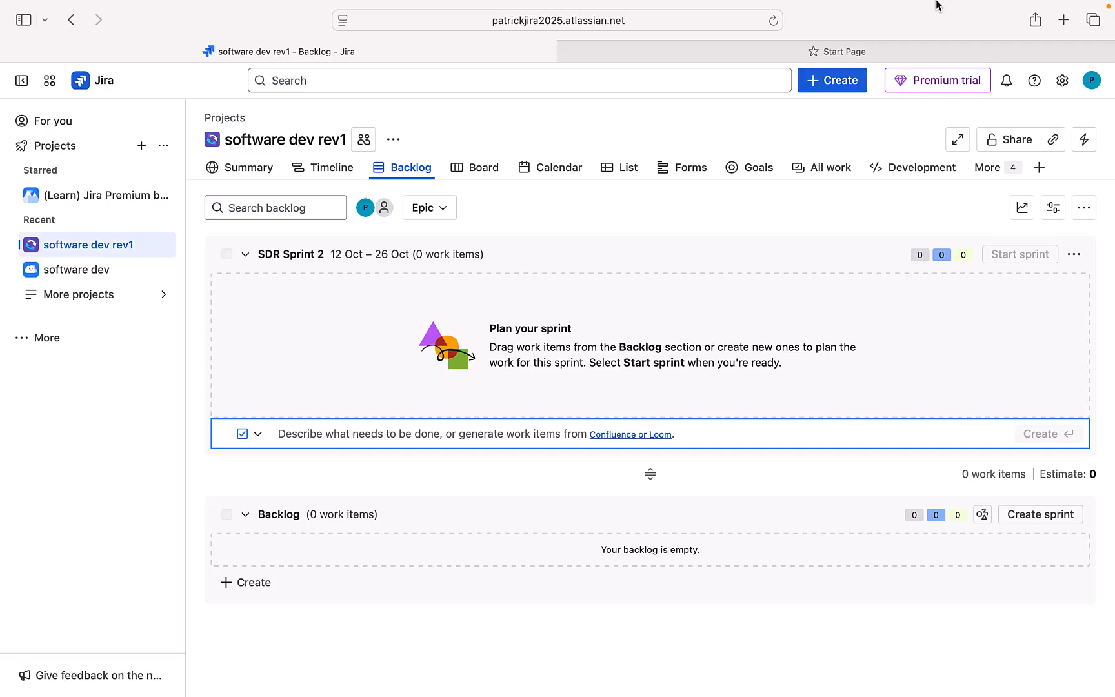
{"action": "mouse_move", "coordinate": [932, 4]}
{"action": "left_click", "coordinate": [823, 11]}
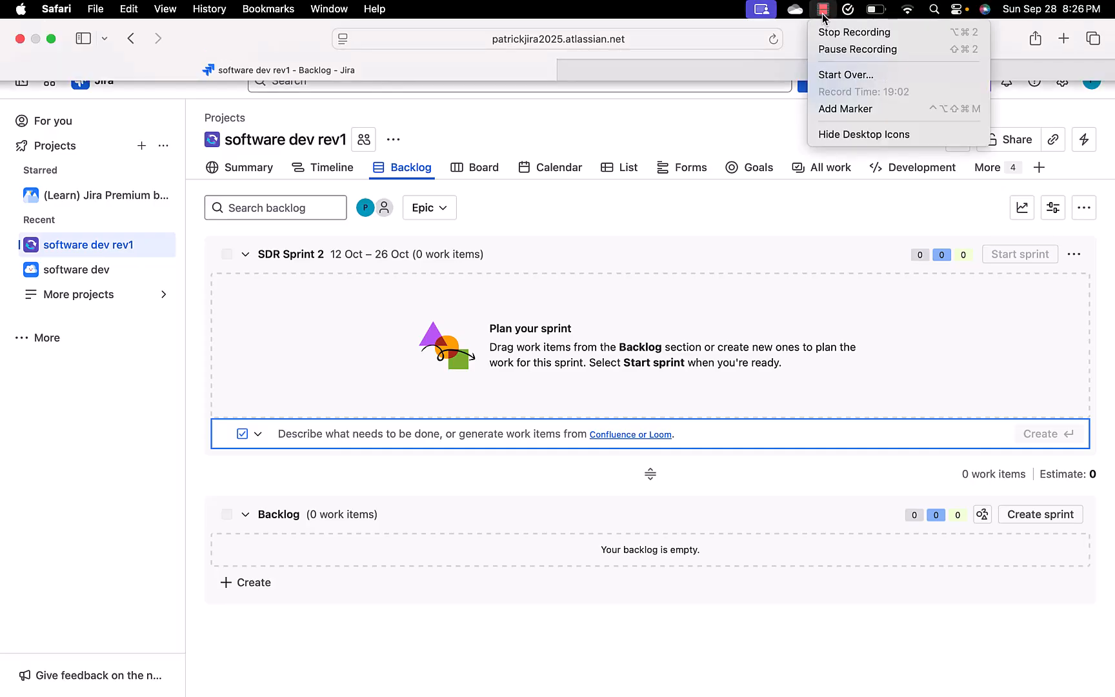